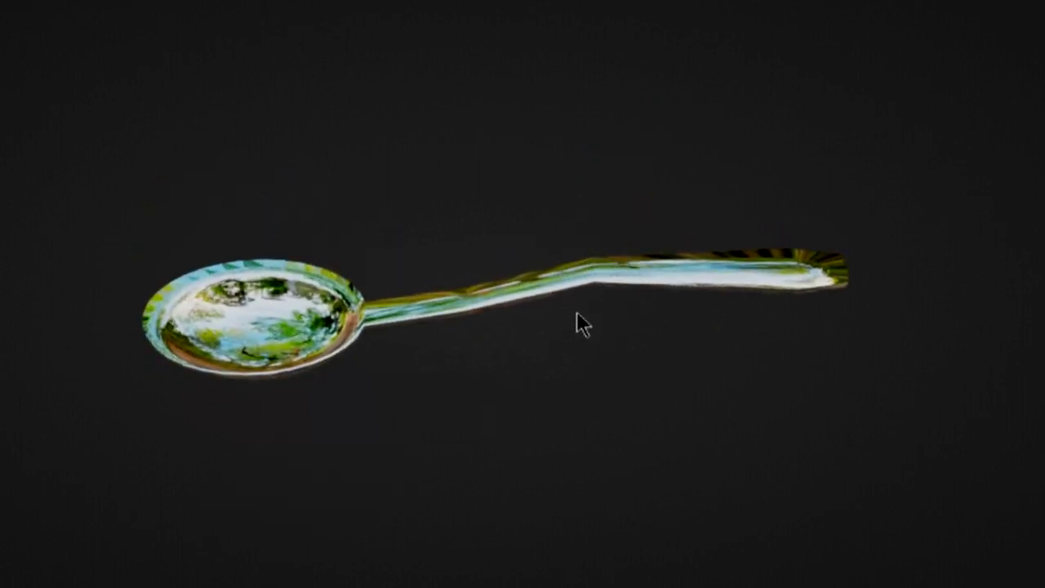
Tilt the finished spoon preview from a top view to a side view.
left_click_drag(581, 401, 619, 261)
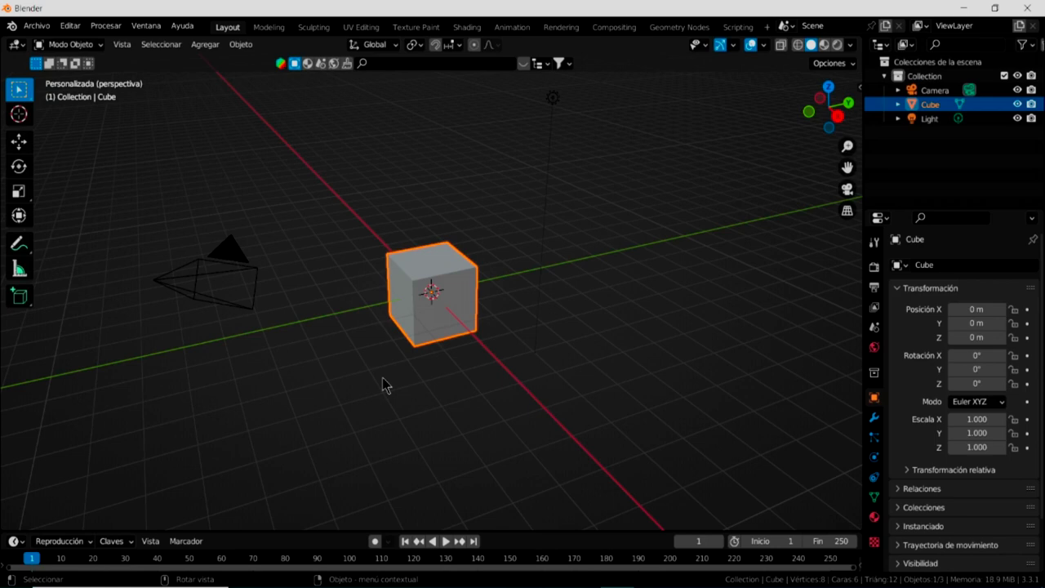
Replace the default cube with a circle mesh at the origin.
key("Delete")
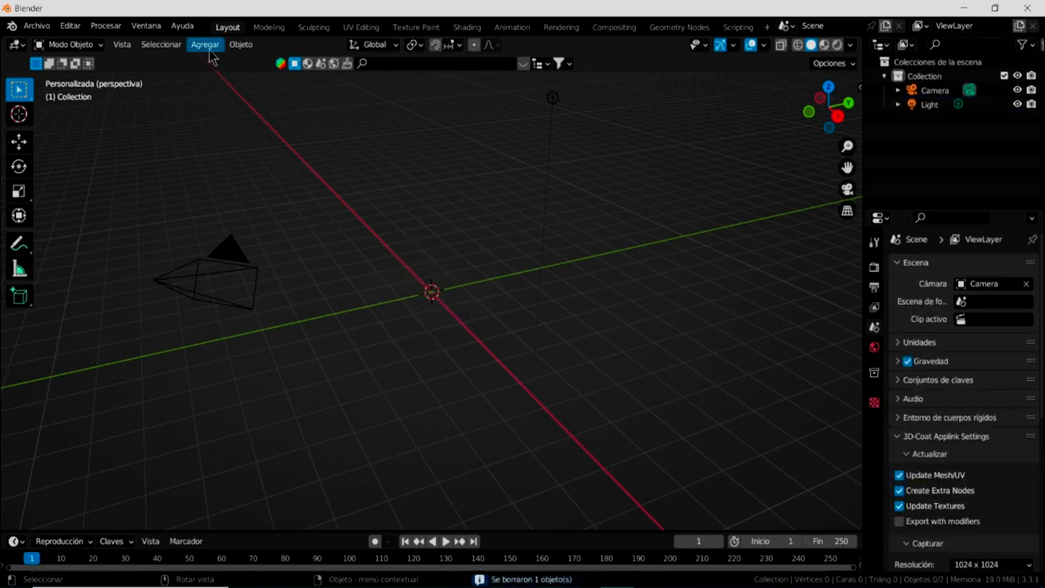
left_click(205, 45)
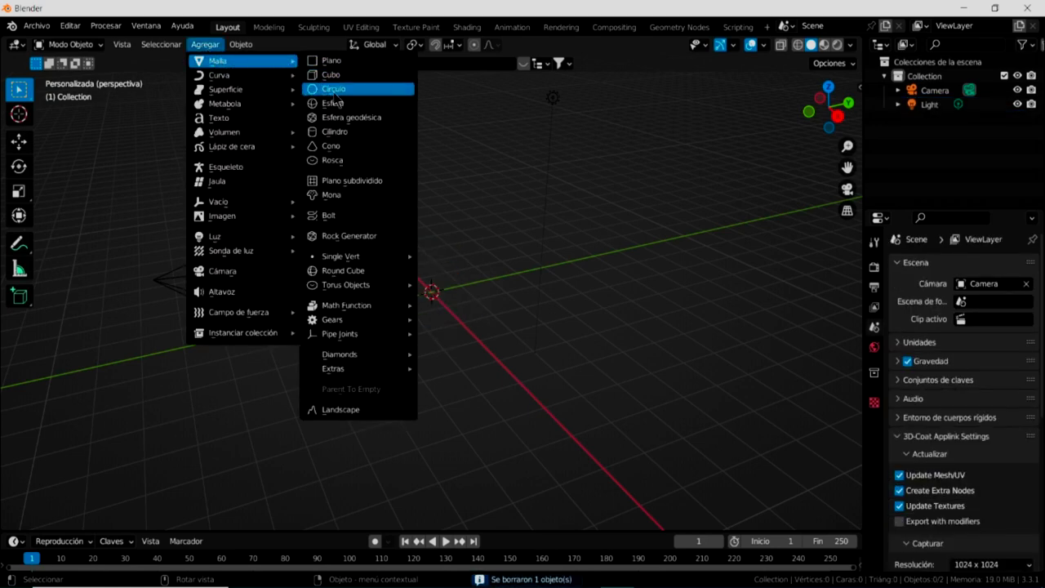
mouse_move(236, 61)
left_click(336, 88)
Put the circle into Edit Mode and view it in top orthographic view.
mouse_move(602, 319)
middle_mouse_down()
mouse_move(569, 382)
mouse_move(464, 318)
middle_mouse_up()
scroll(448, 320, "up", 3)
middle_click_drag(685, 408, 595, 428)
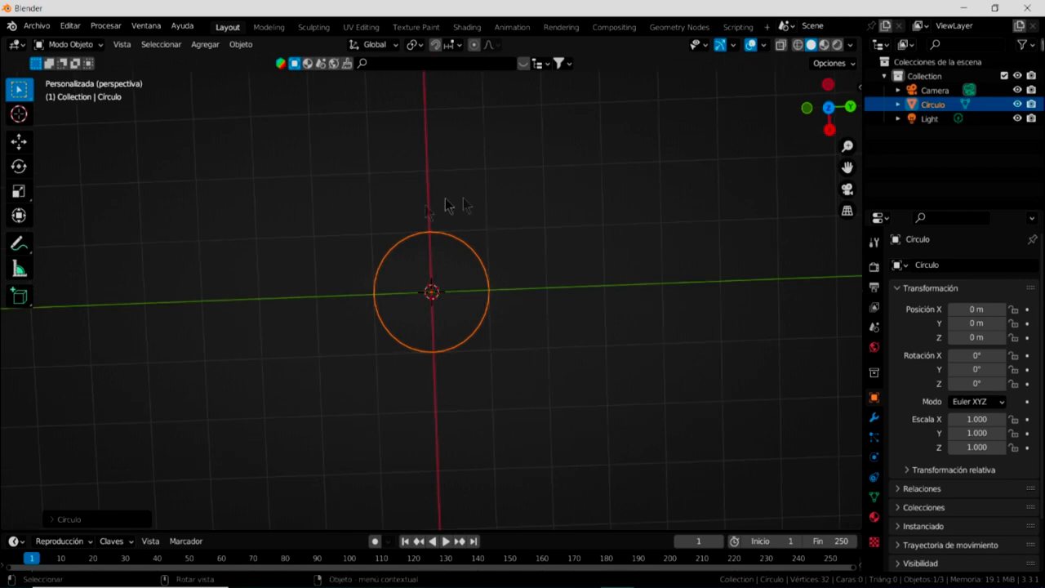
left_click(92, 44)
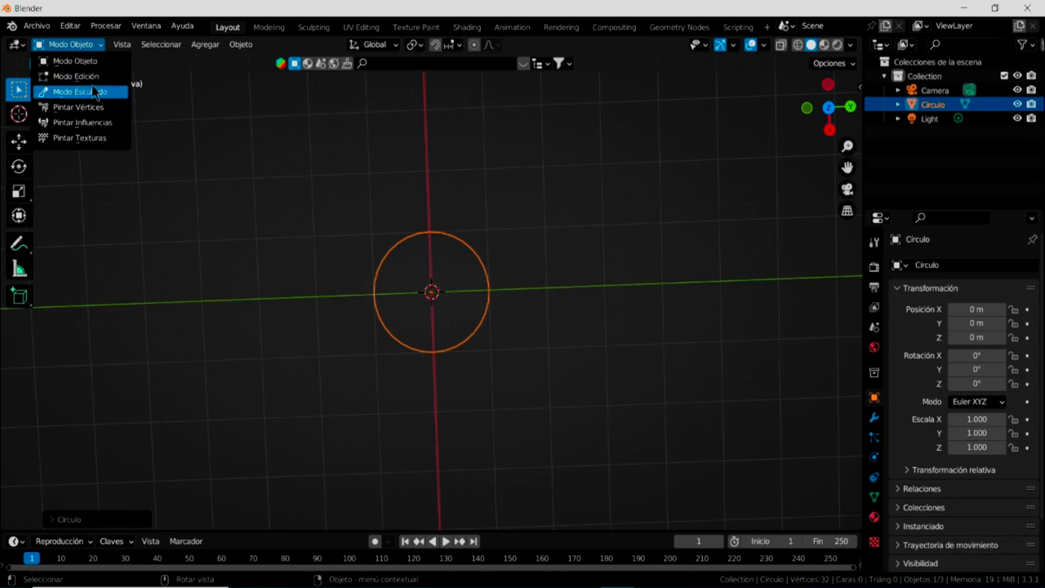
left_click(92, 78)
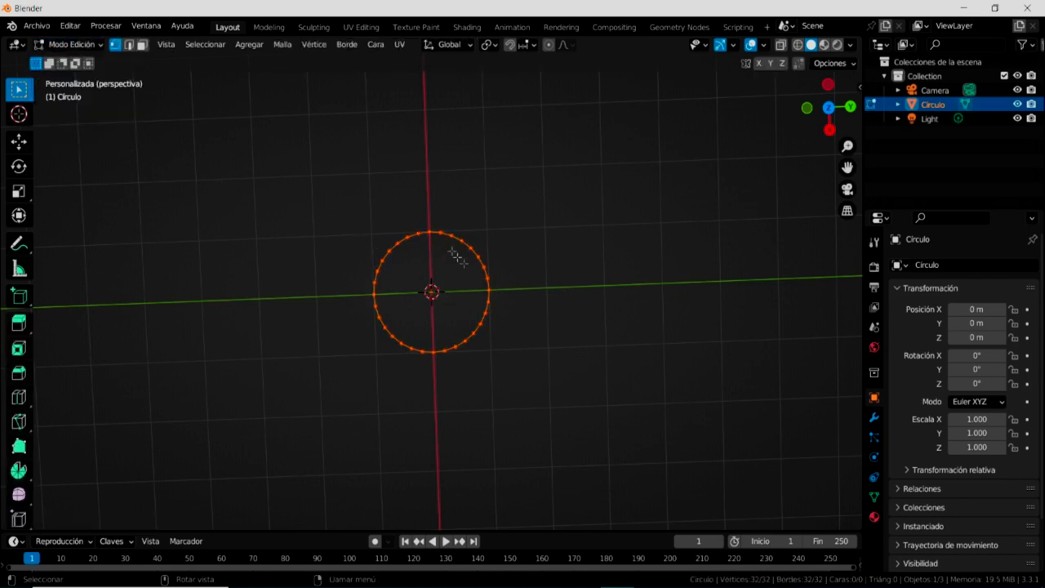
scroll(454, 367, "up", 2)
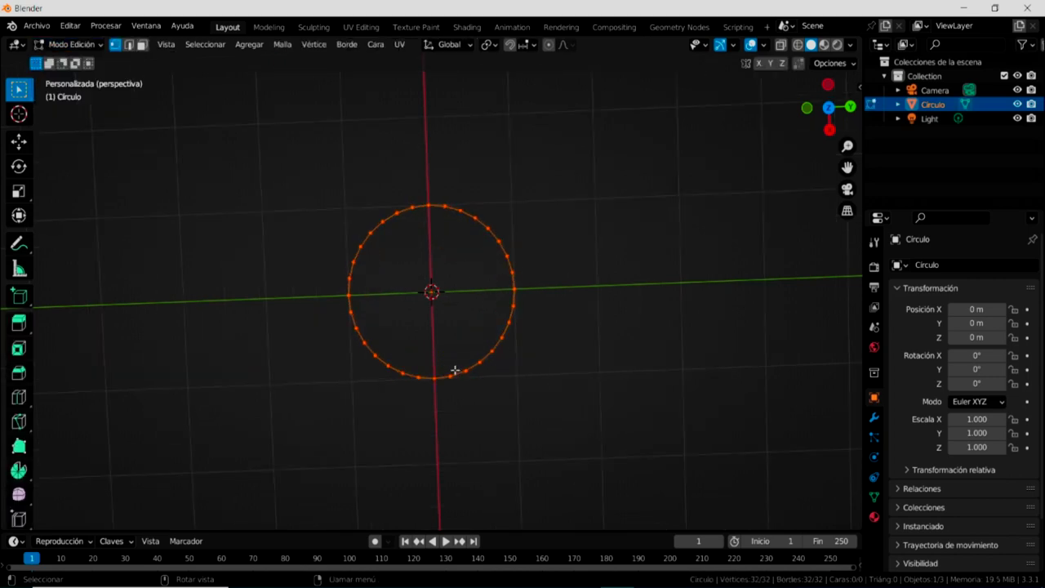
key("KP_7")
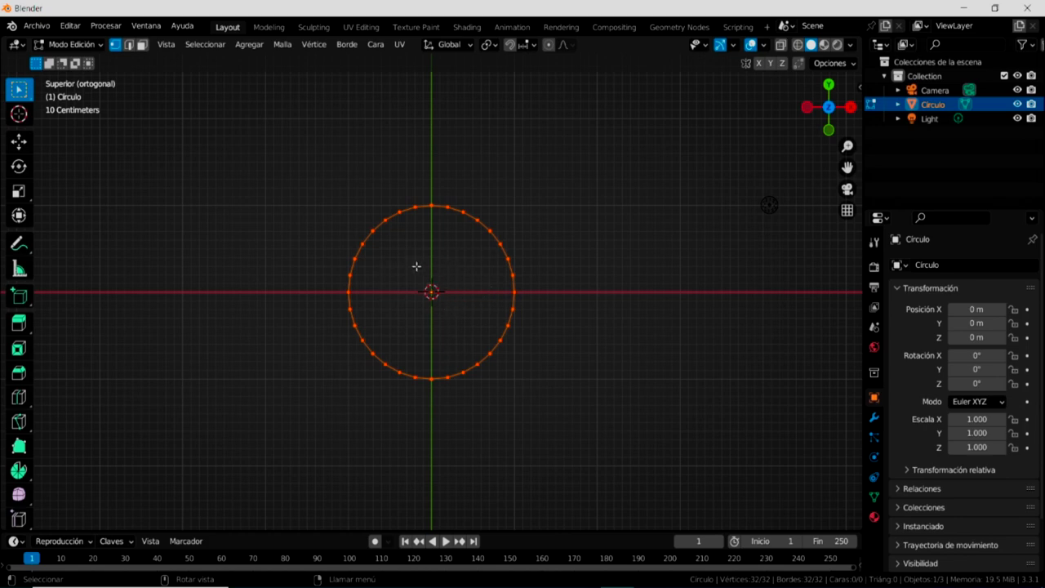
Extrude and scale the circle inward into the first three concentric face rings.
key("e")
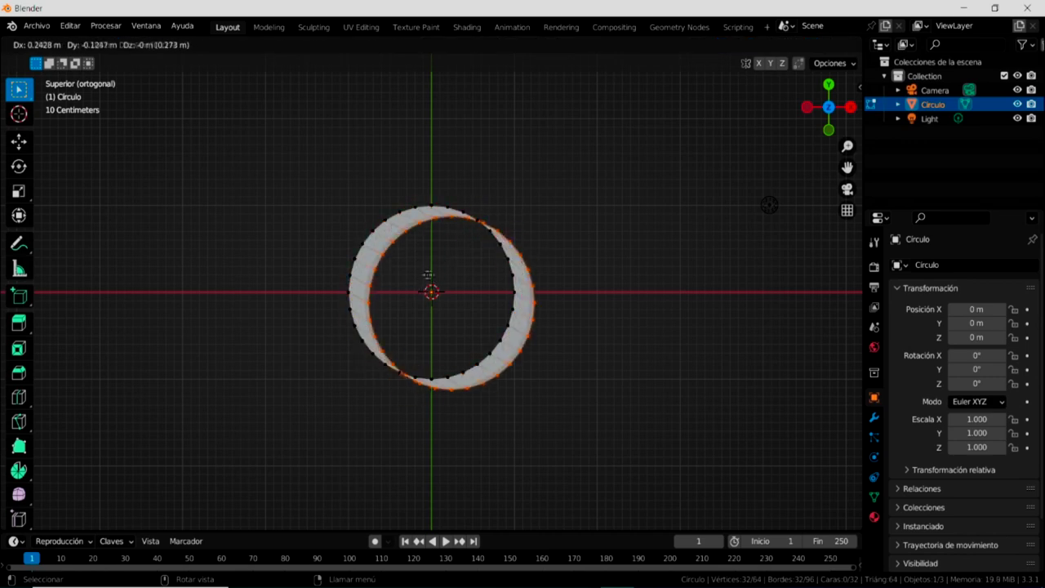
right_click(422, 275)
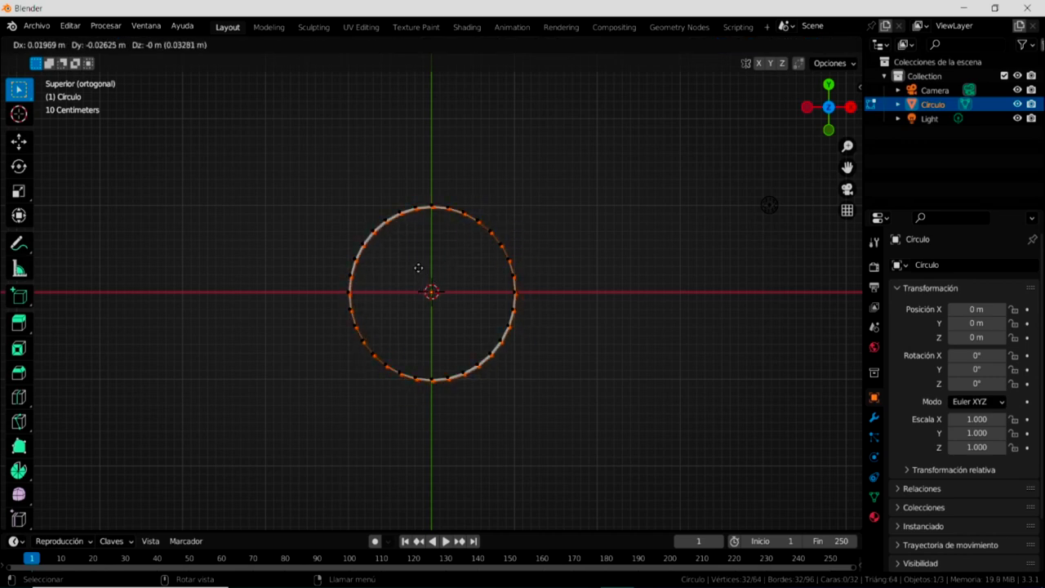
key("s")
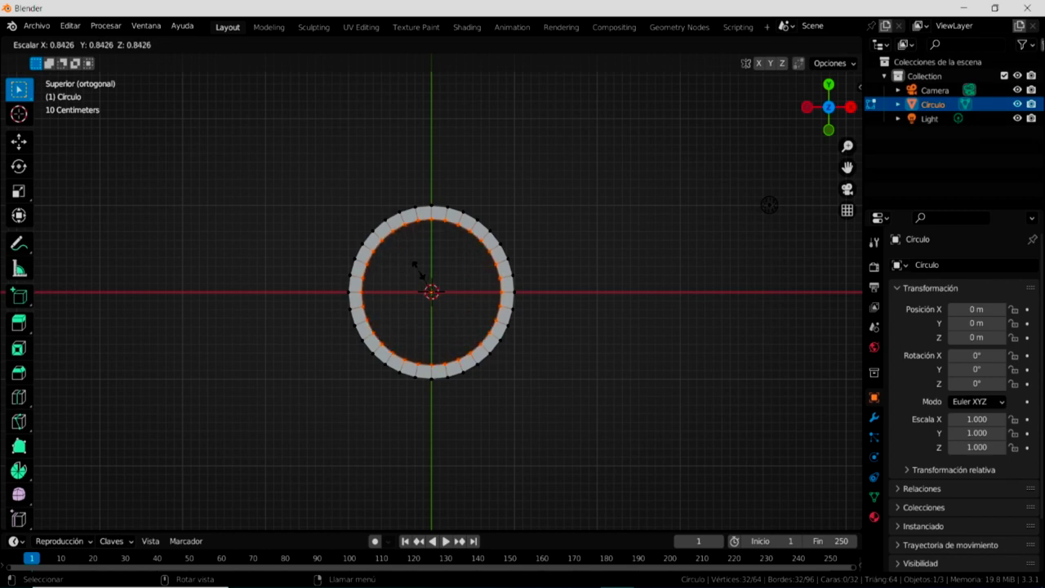
left_click(418, 270)
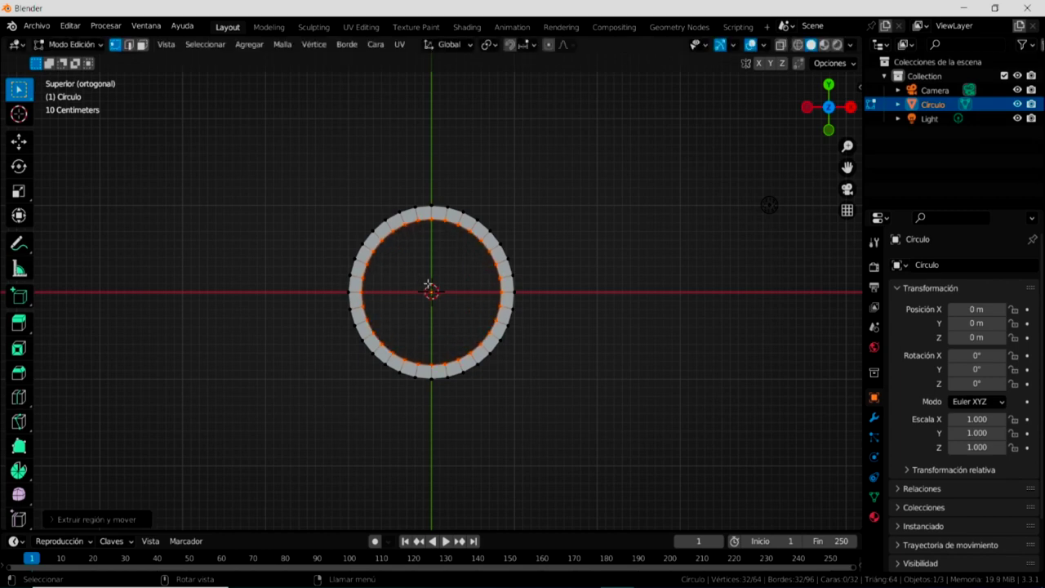
scroll(418, 271, "up", 3)
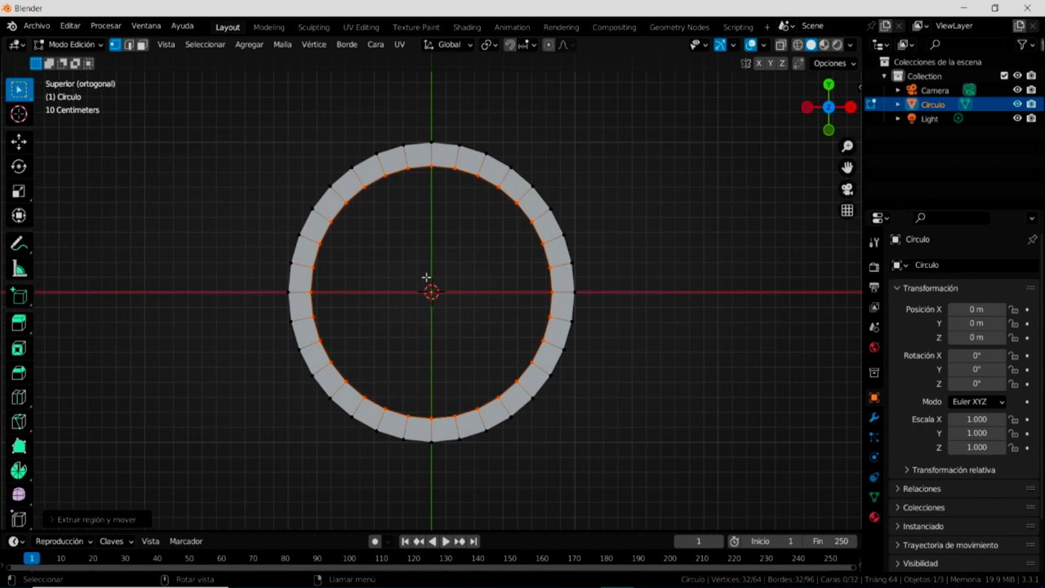
key("e")
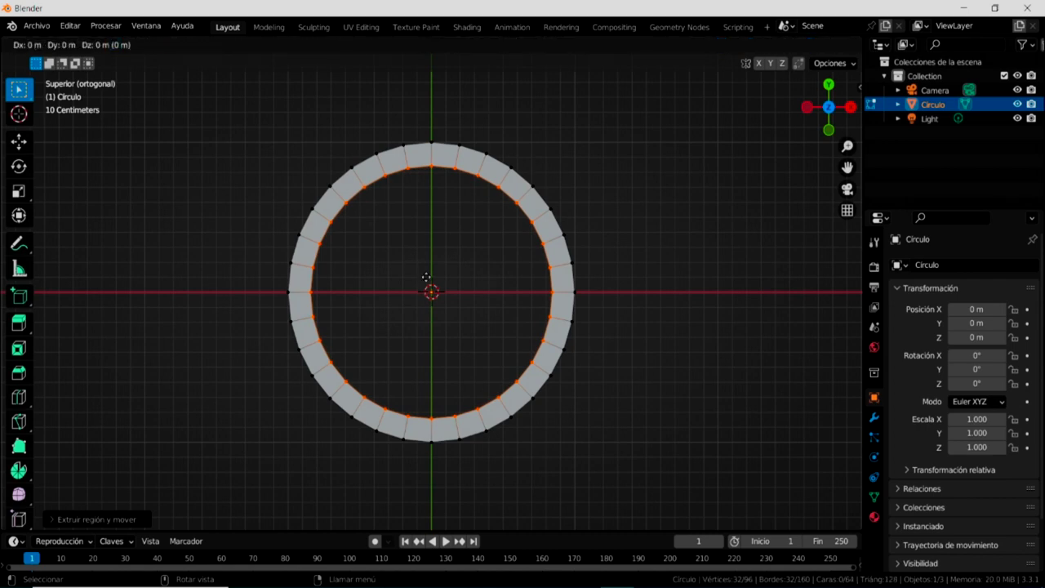
key("s")
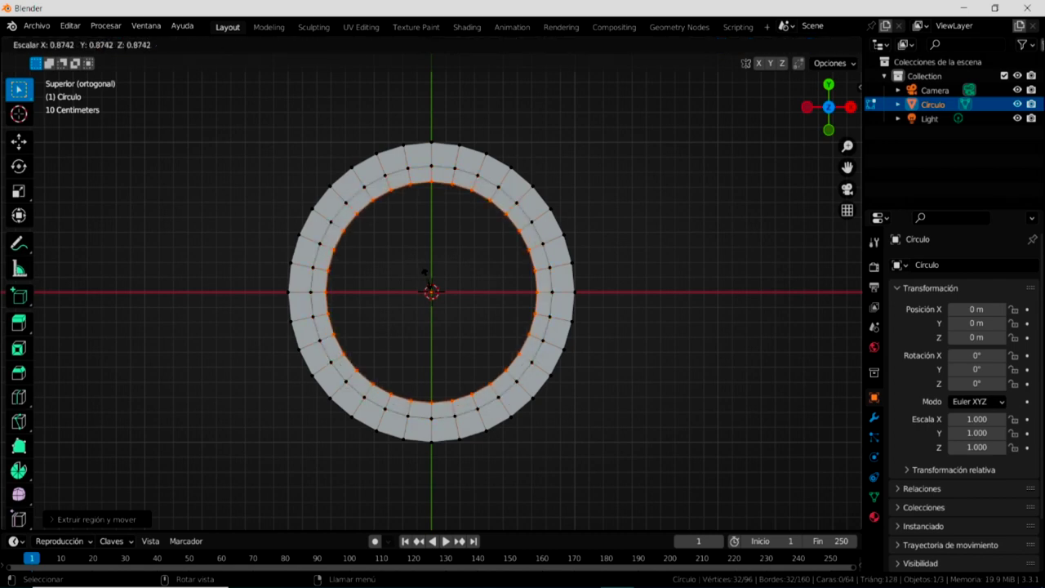
left_click(424, 272)
key("e")
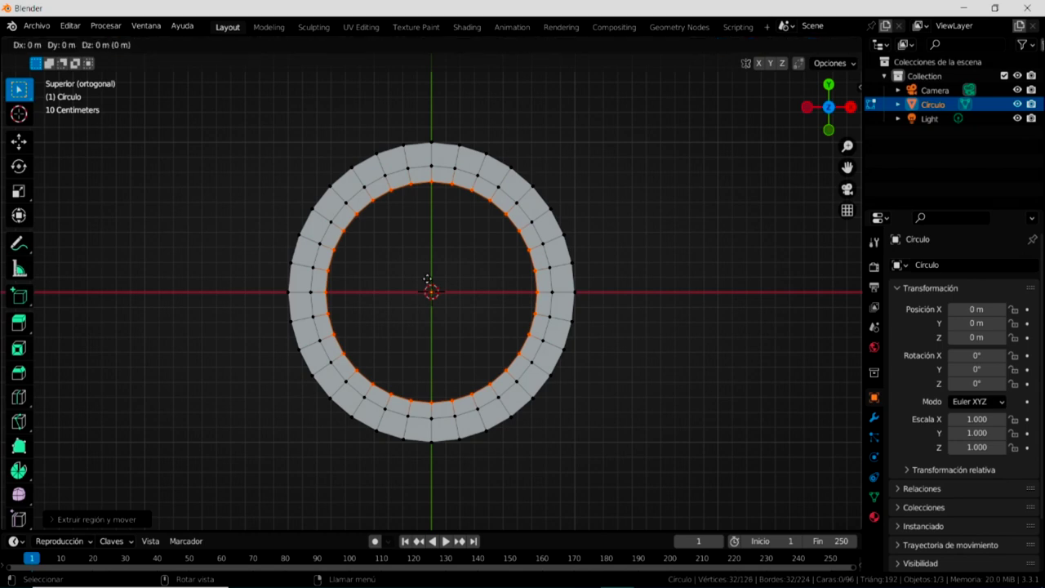
key("s")
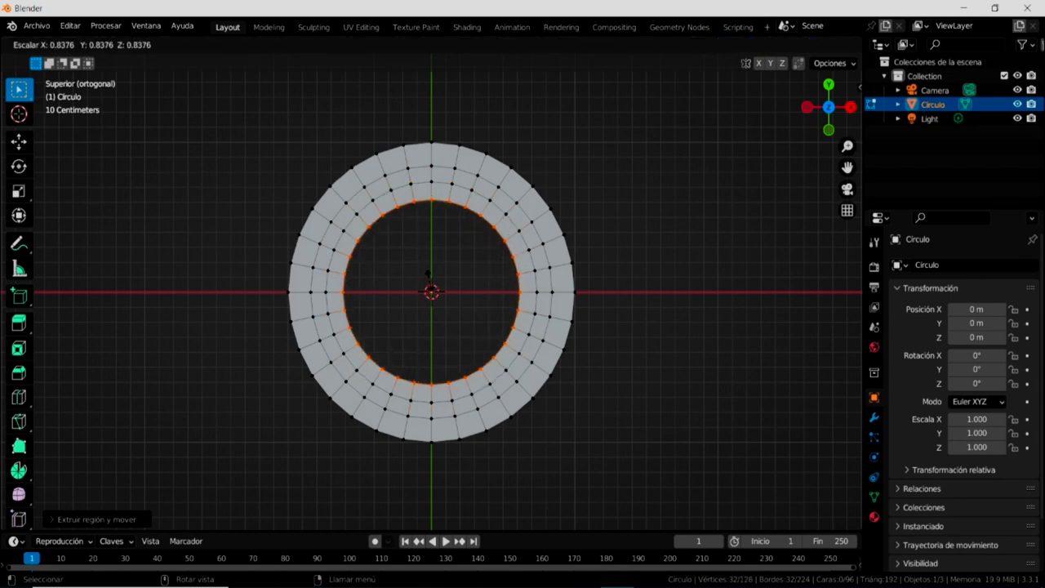
left_click(429, 282)
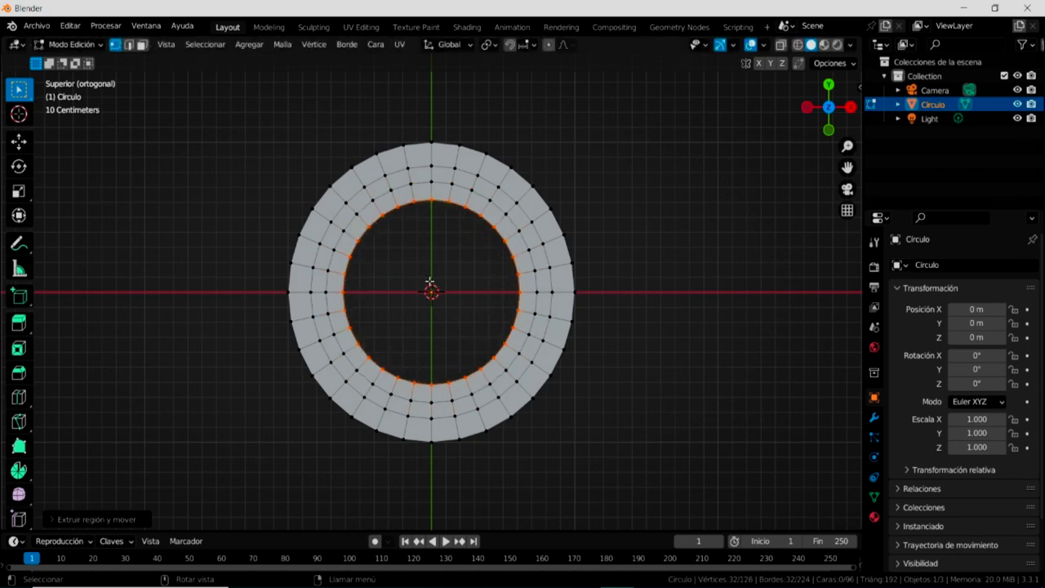
Add three more shrinking inner rings, leaving only a small centre hole.
key("e")
key("s")
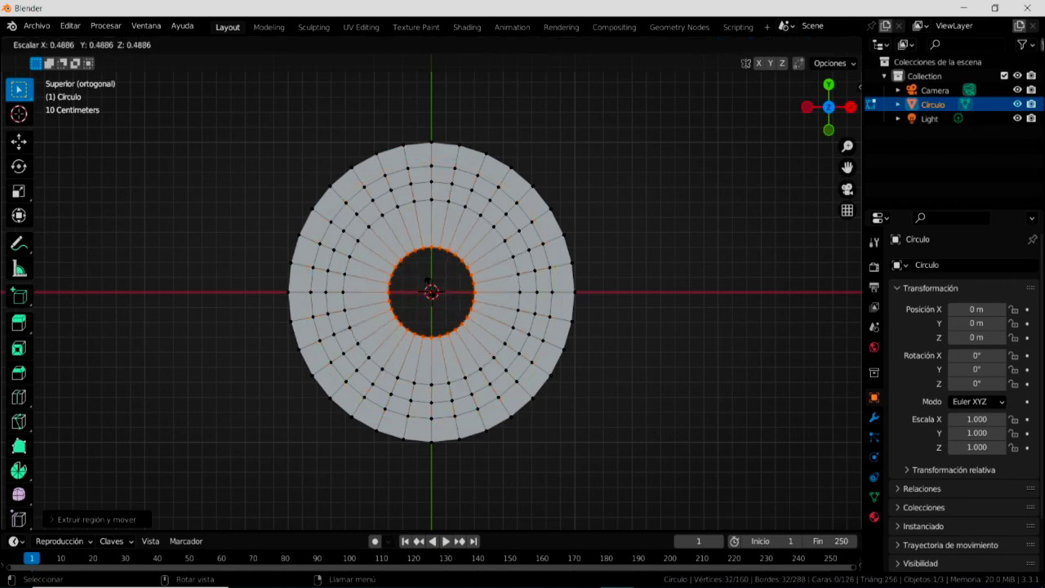
left_click(431, 288)
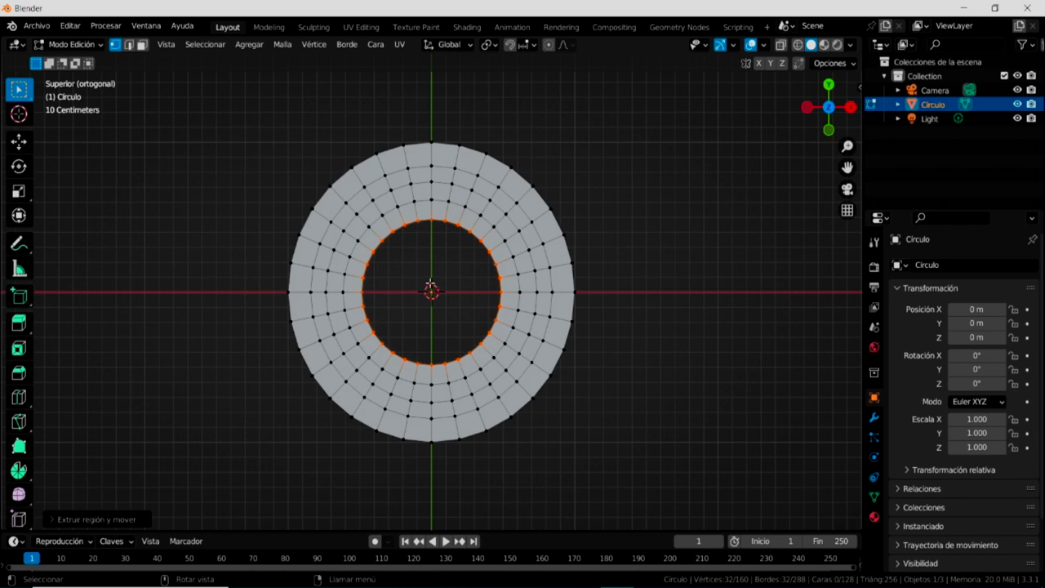
key("e")
key("s")
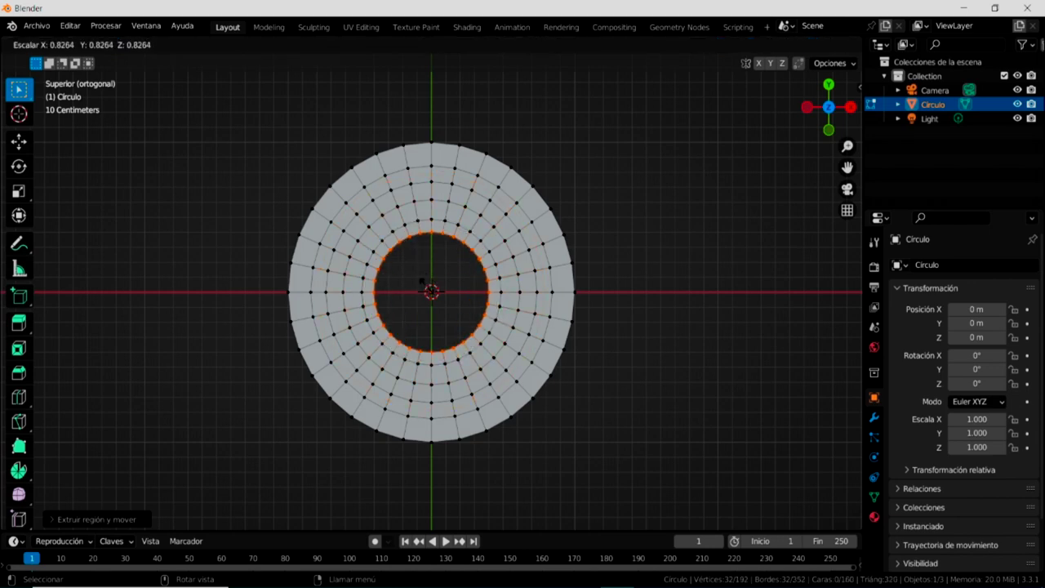
left_click(428, 287)
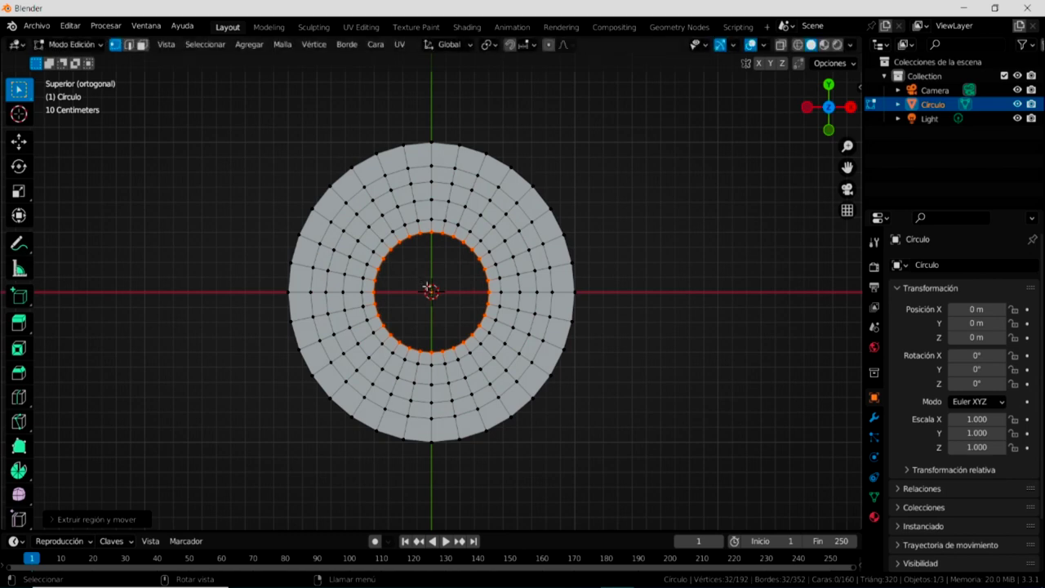
key("e")
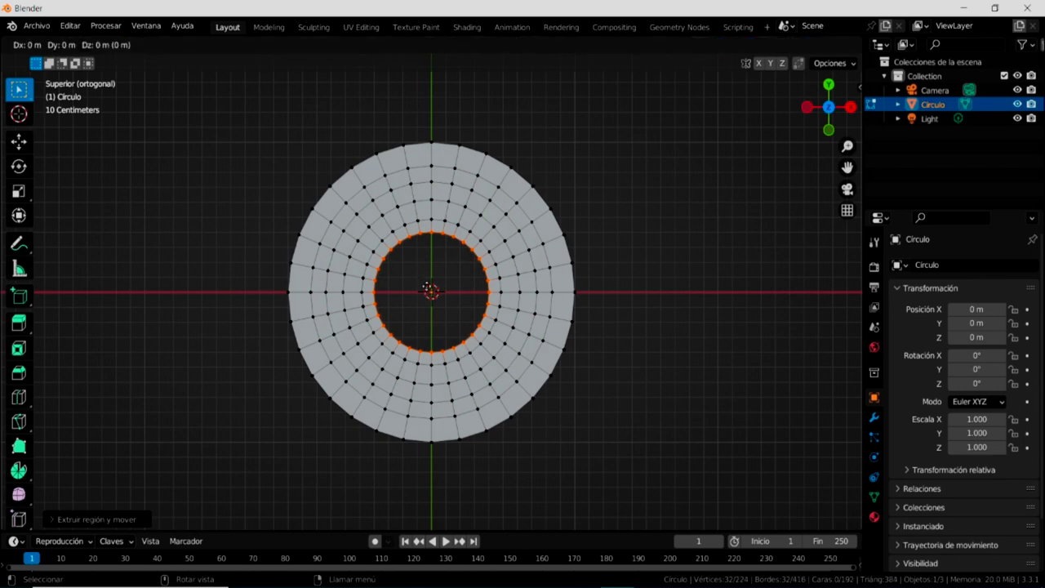
key("s")
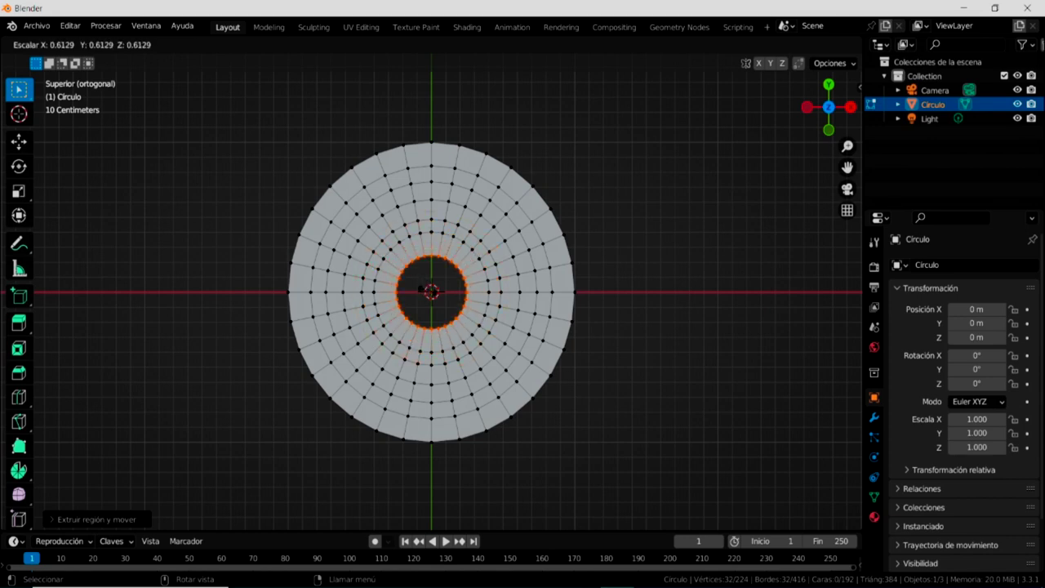
left_click(431, 292)
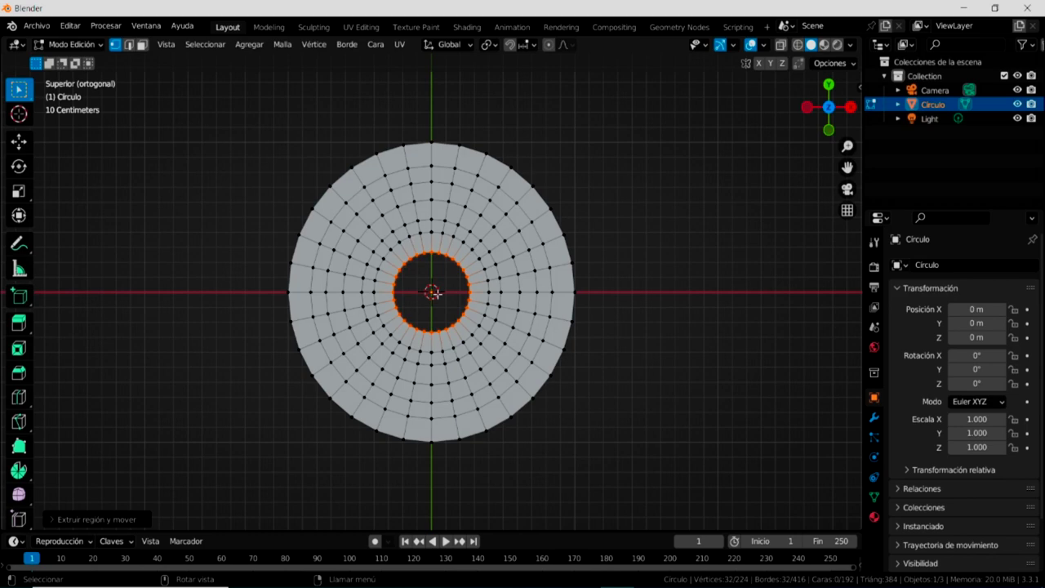
scroll(433, 292, "up", 1)
scroll(433, 293, "up", 3)
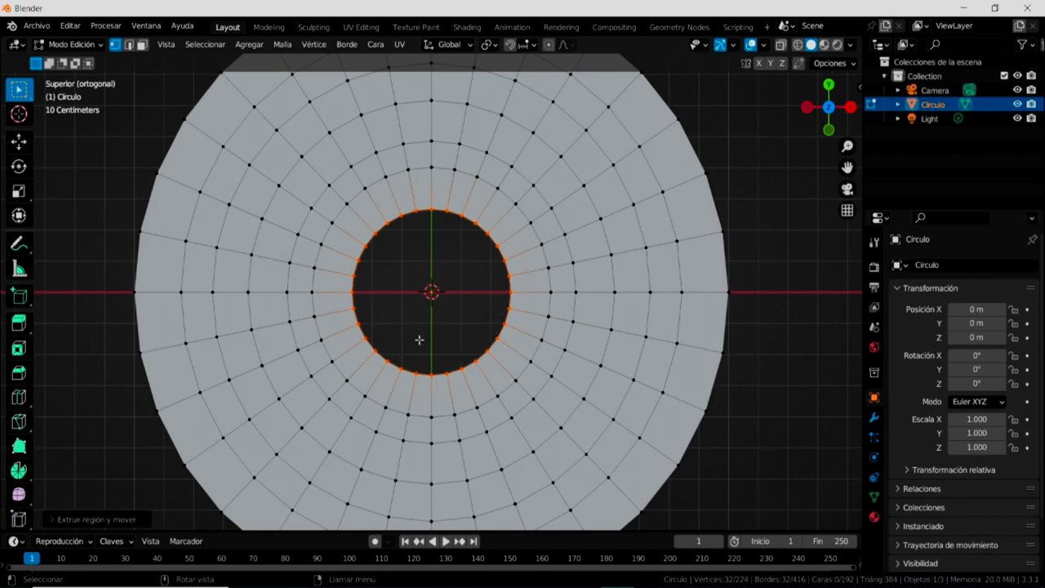
key("m")
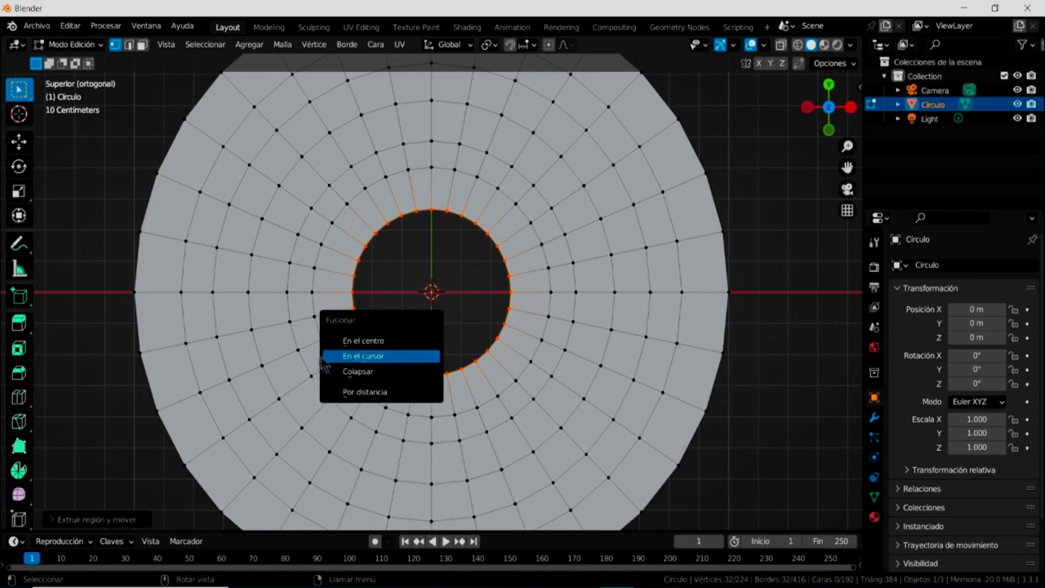
Merge the innermost loop At Center (En el centro) into one vertex, then zoom out.
left_click(97, 520)
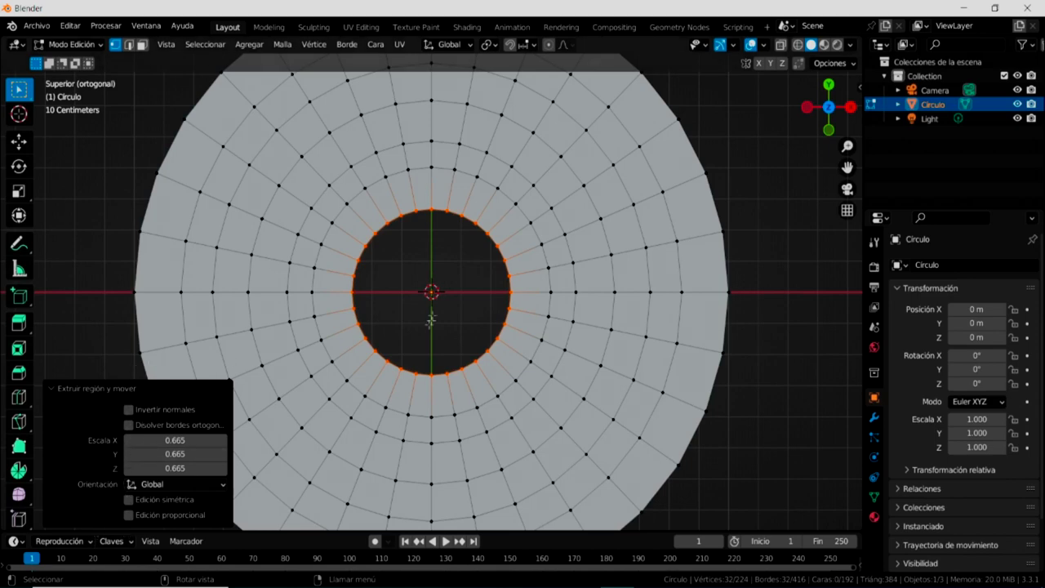
key("m")
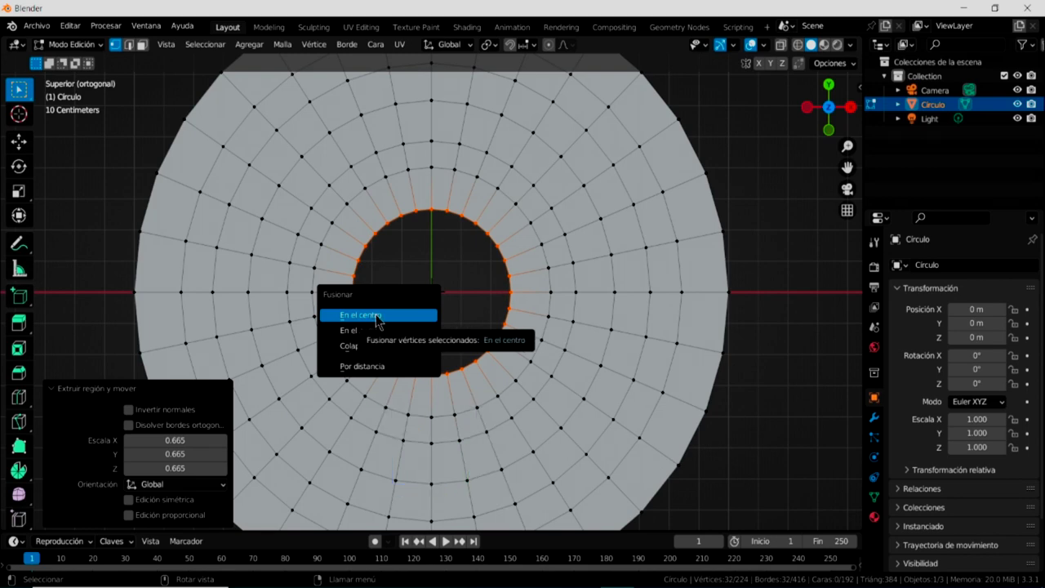
left_click(375, 317)
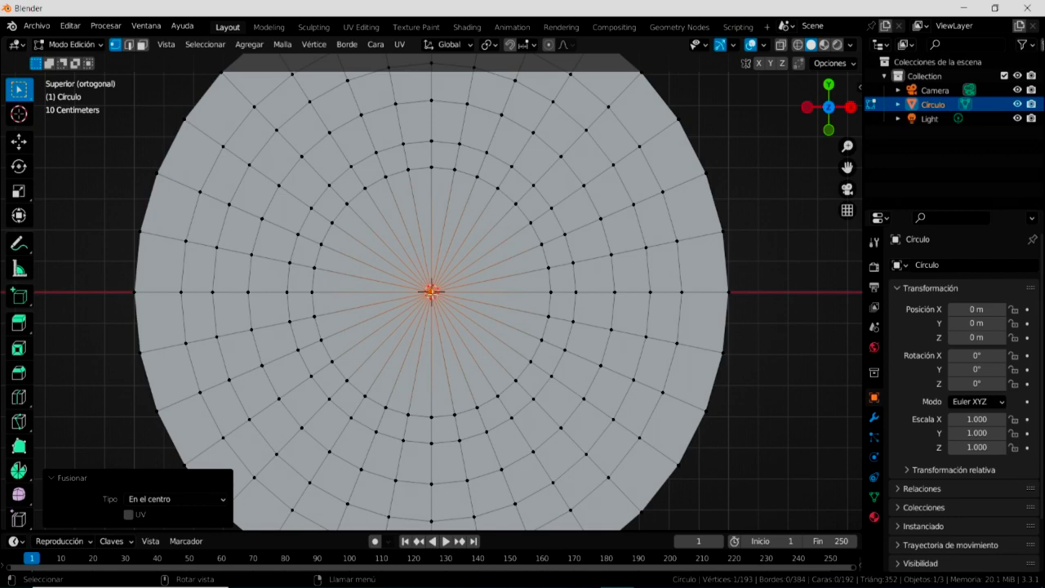
scroll(434, 320, "down", 1)
scroll(433, 317, "down", 1)
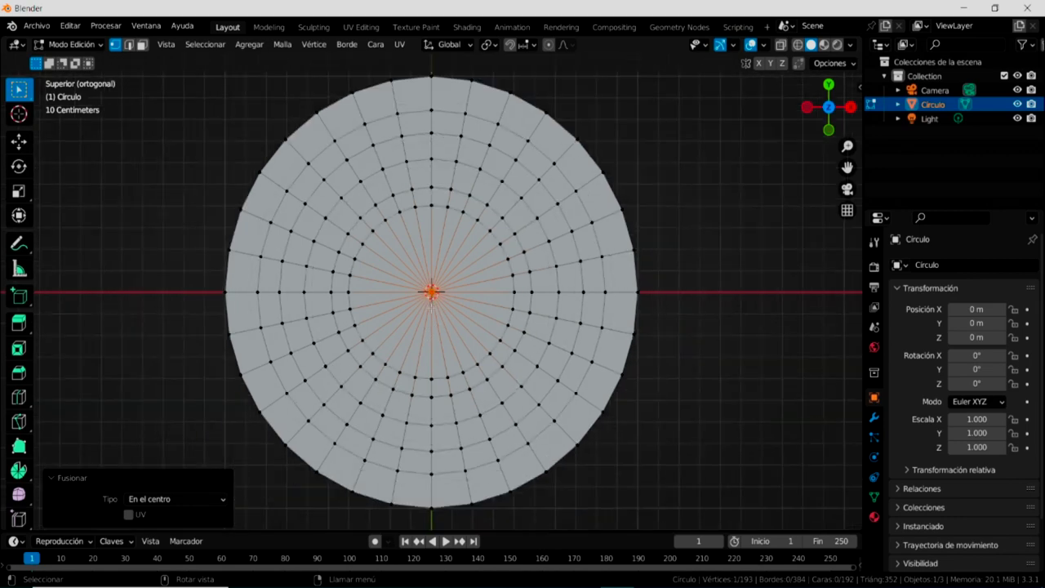
scroll(432, 314, "down", 2)
Enable proportional editing with Esférico (Spherical) falloff.
middle_click_drag(478, 441, 470, 336)
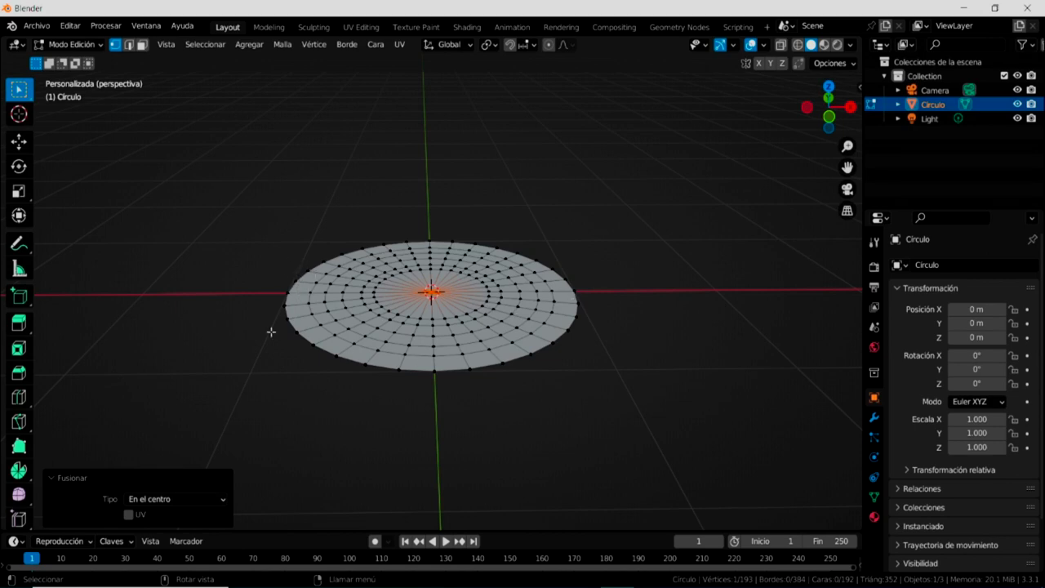
mouse_move(450, 422)
middle_mouse_down()
mouse_move(461, 443)
mouse_move(453, 464)
middle_mouse_up()
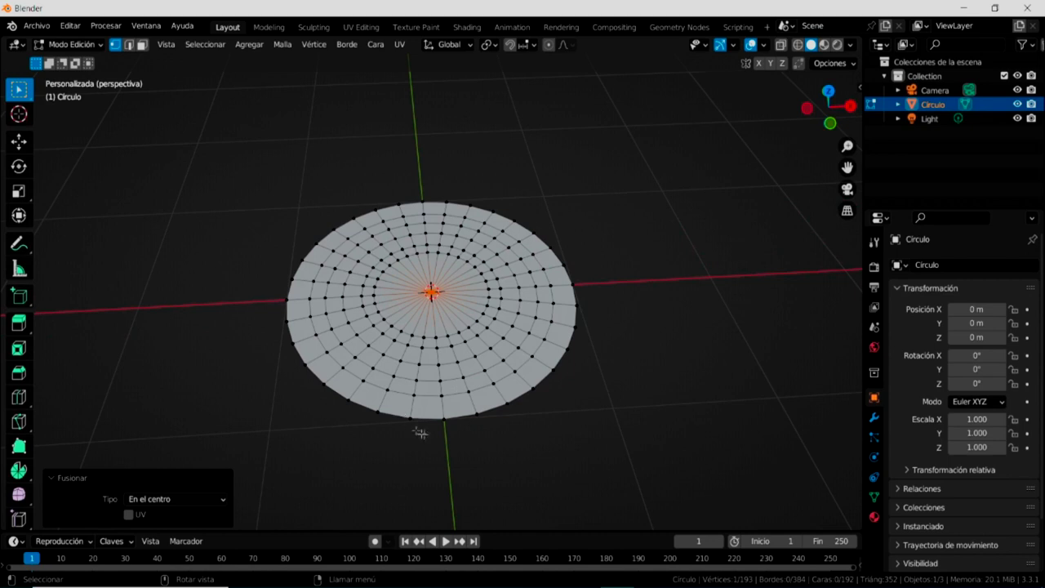
left_click(549, 45)
left_click(573, 46)
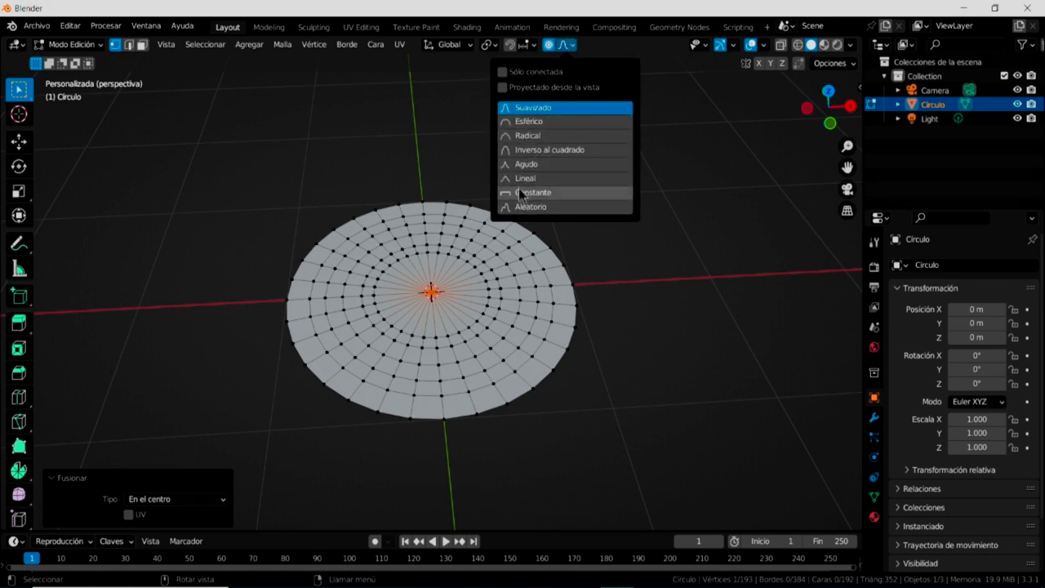
left_click(535, 123)
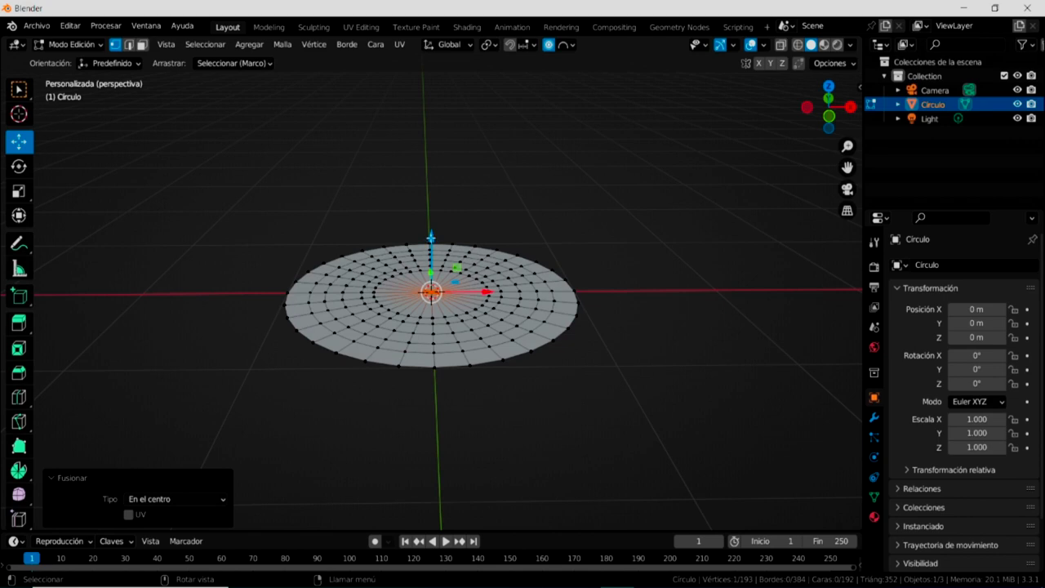
Start lowering the centre vertex along Z while adjusting the proportional falloff radius.
left_click_drag(431, 236, 433, 234)
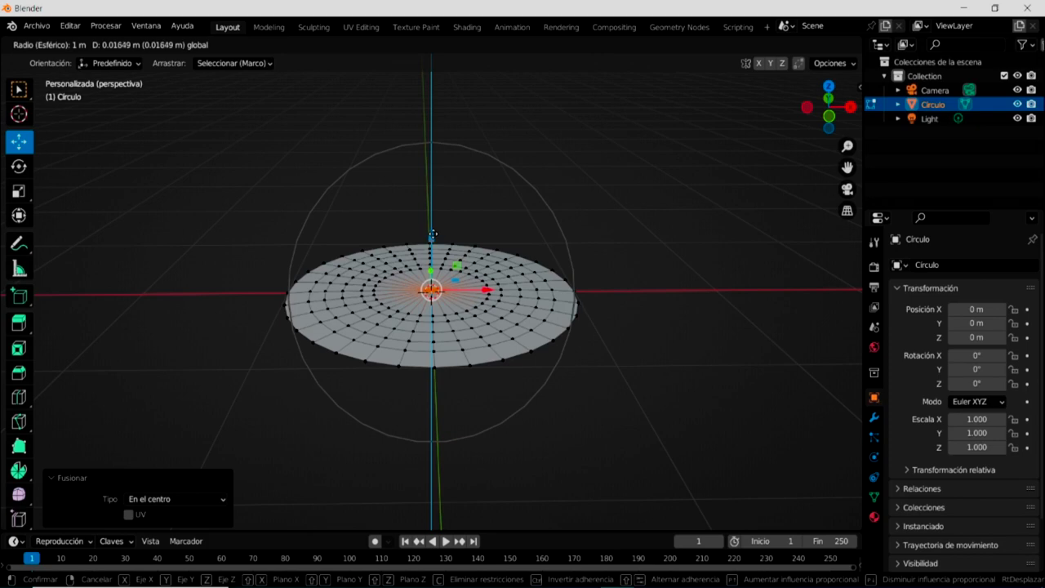
left_click_drag(432, 234, 433, 236)
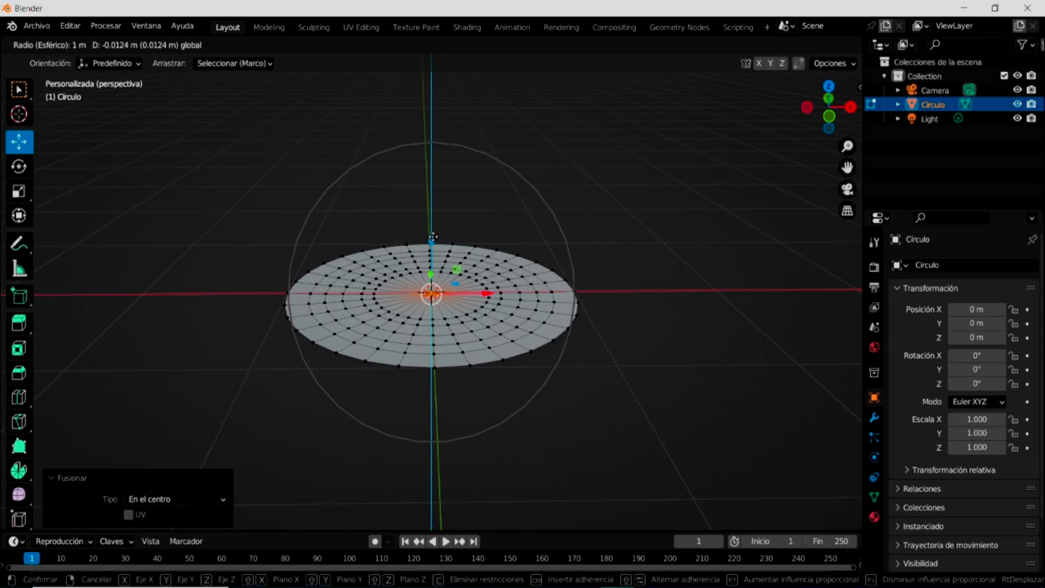
left_click_drag(433, 237, 433, 236)
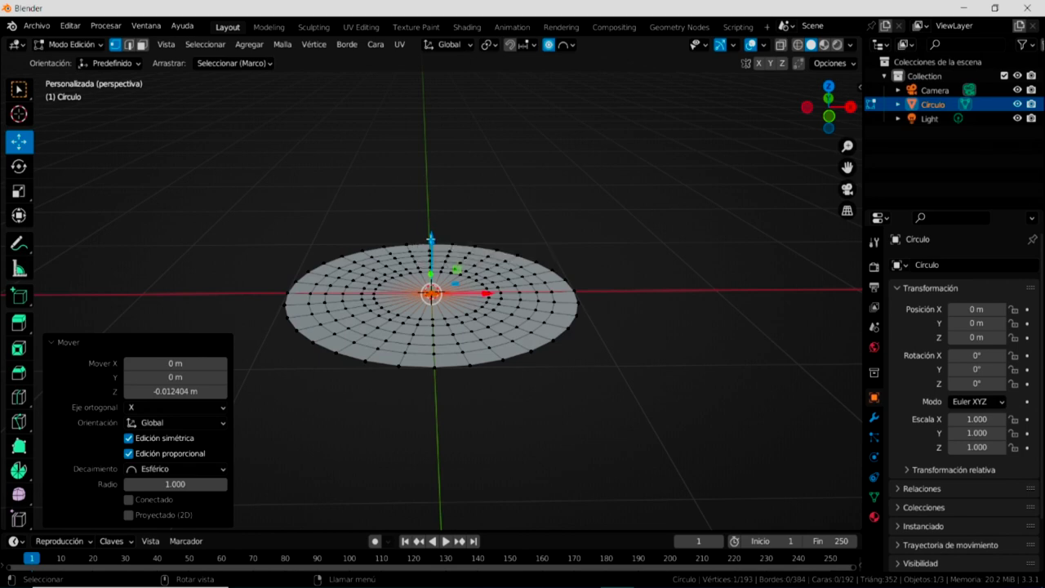
left_click_drag(431, 238, 431, 237)
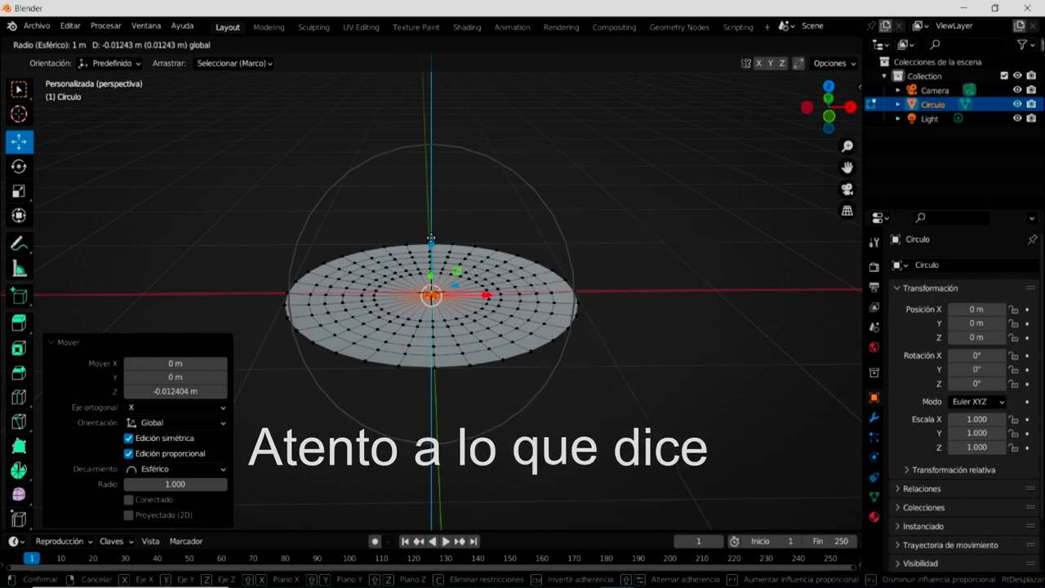
scroll(431, 238, "up", 1)
scroll(431, 238, "up", 1)
scroll(431, 238, "up", 1)
scroll(431, 238, "up", 2)
scroll(431, 237, "up", 2)
scroll(431, 238, "up", 3)
scroll(431, 238, "up", 3)
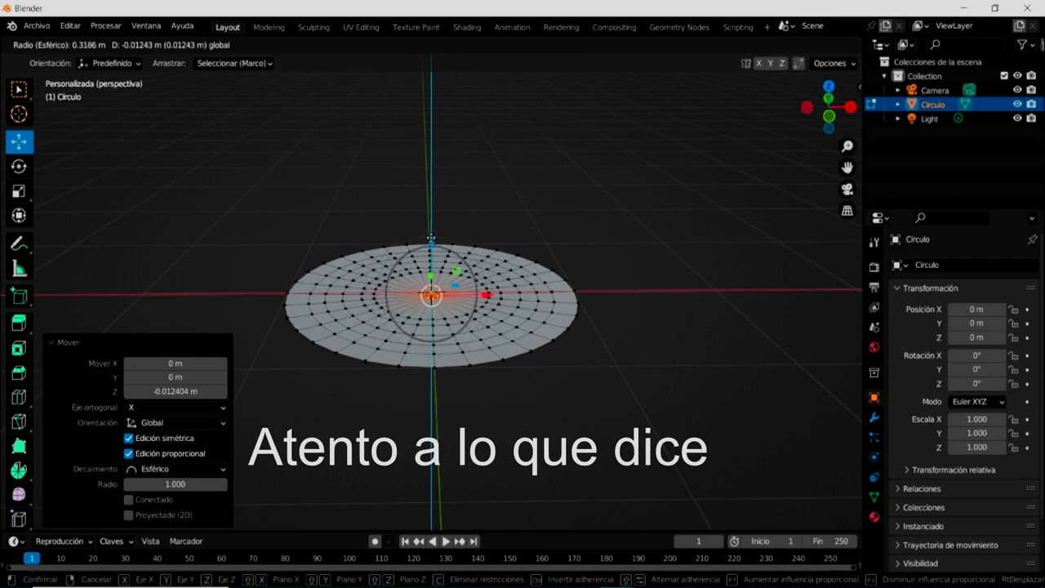
scroll(431, 238, "up", 2)
scroll(432, 237, "down", 1)
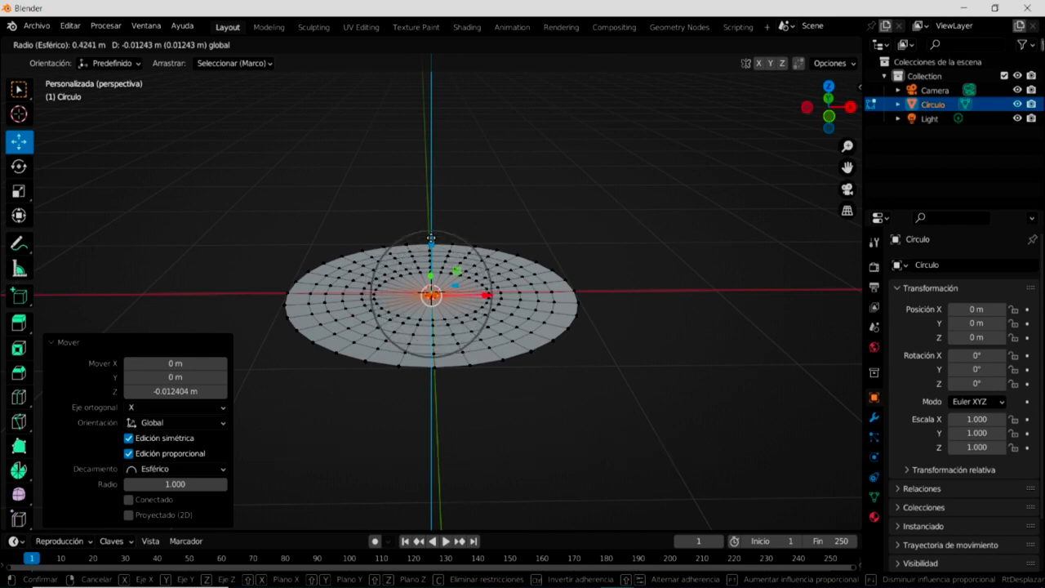
scroll(431, 238, "down", 1)
scroll(431, 238, "down", 1)
scroll(431, 237, "down", 1)
scroll(431, 237, "down", 3)
scroll(431, 238, "down", 3)
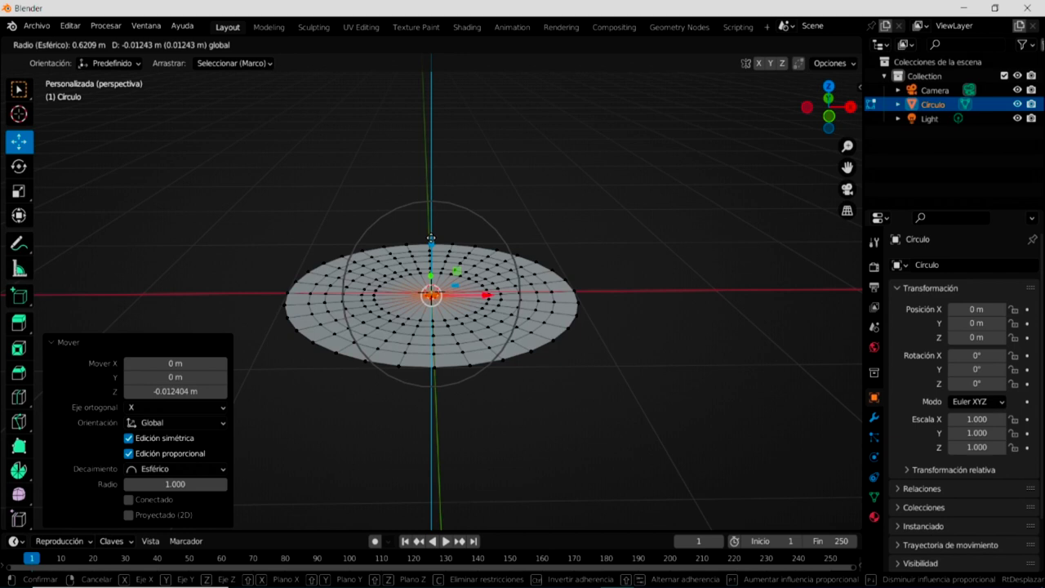
Sink the centre to Z -0.53467 m with proportional radius 0.909, forming the bowl.
left_click_drag(431, 238, 427, 231)
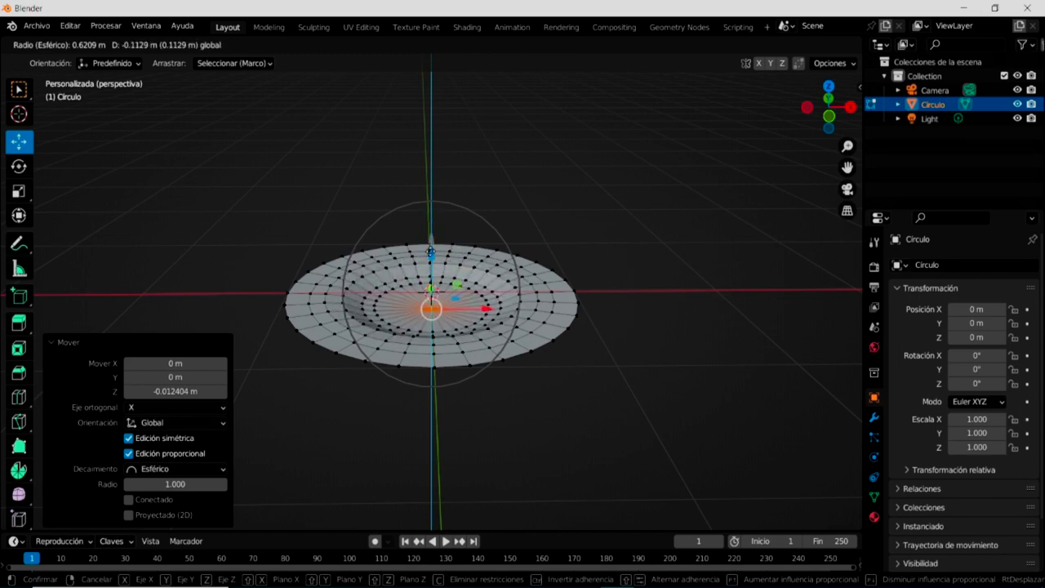
left_click_drag(426, 231, 431, 241)
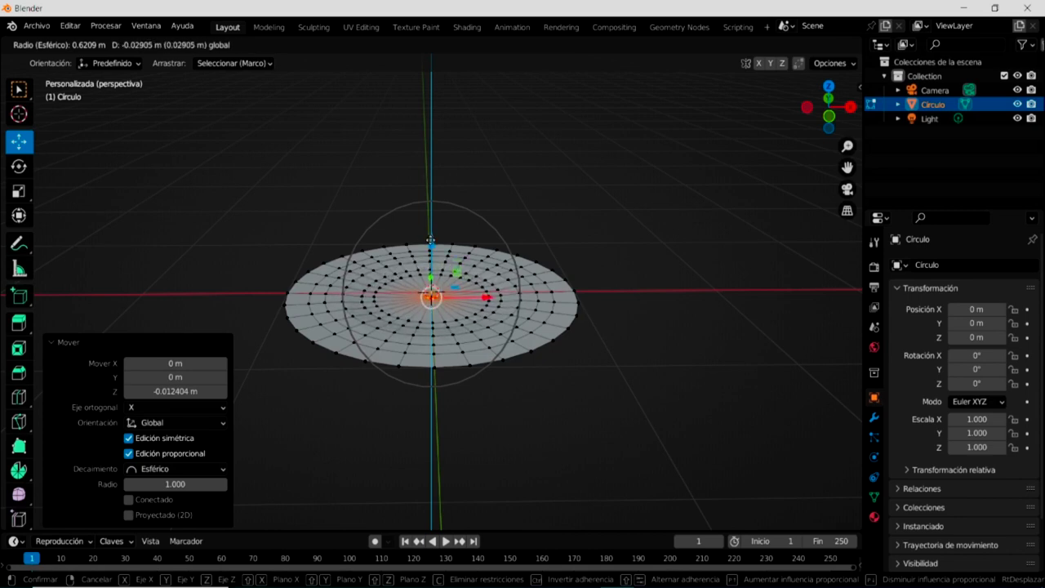
scroll(431, 245, "down", 3)
mouse_move(431, 241)
left_mouse_down()
mouse_move(432, 335)
mouse_move(432, 206)
mouse_move(401, 271)
left_mouse_up()
scroll(433, 269, "up", 4)
scroll(432, 266, "up", 3)
scroll(401, 268, "down", 1)
scroll(402, 267, "down", 1)
mouse_move(405, 272)
left_mouse_down()
mouse_move(406, 286)
mouse_move(407, 221)
mouse_move(413, 263)
left_mouse_up()
scroll(411, 241, "down", 2)
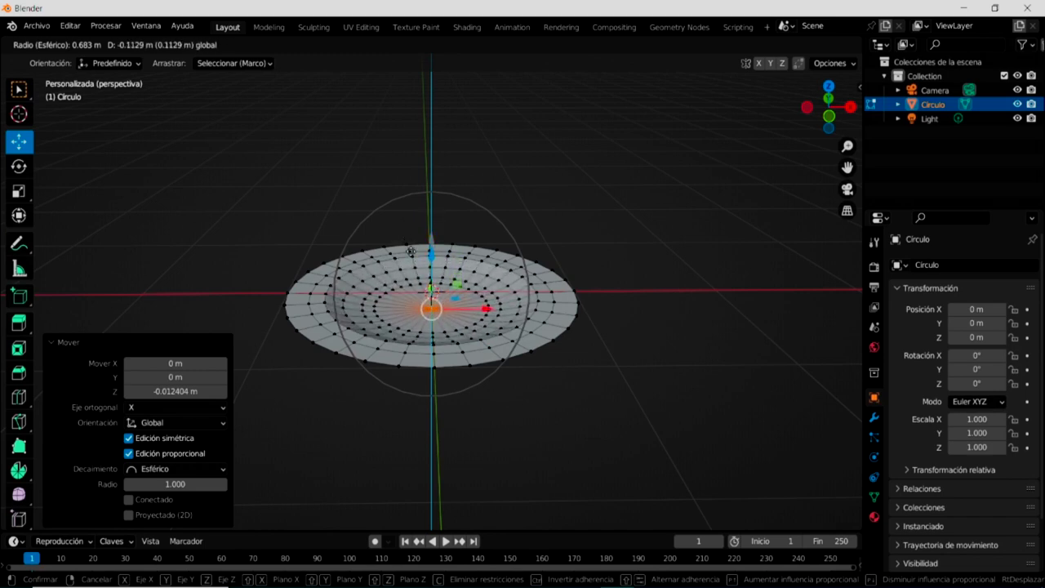
scroll(412, 263, "down", 1)
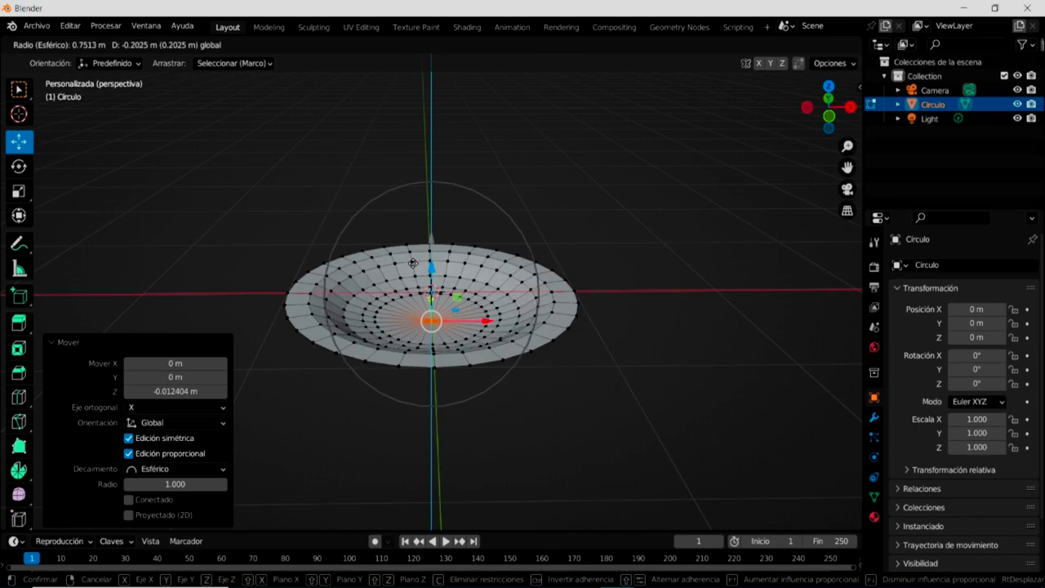
scroll(412, 263, "down", 1)
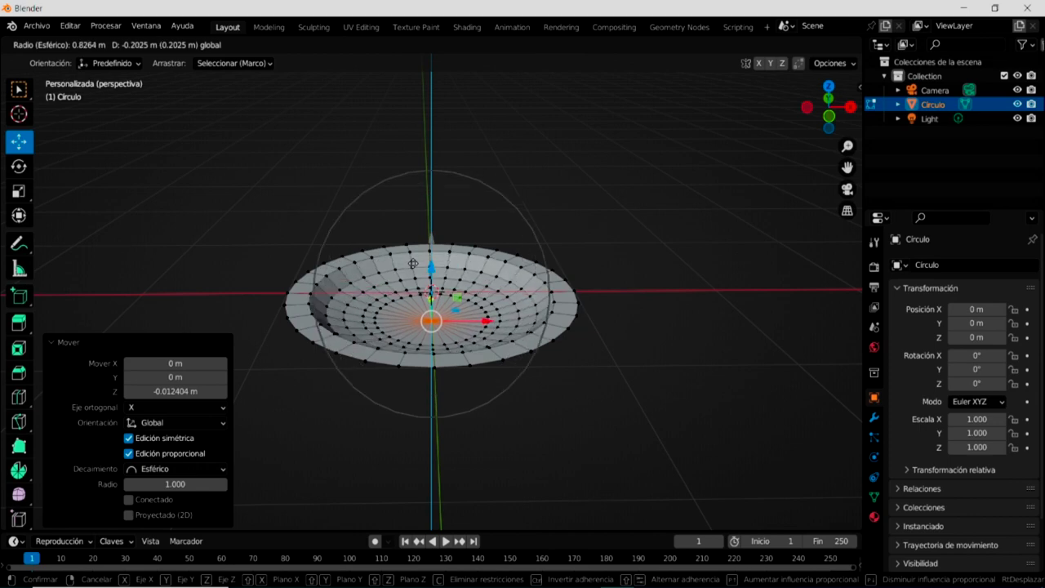
scroll(412, 263, "down", 1)
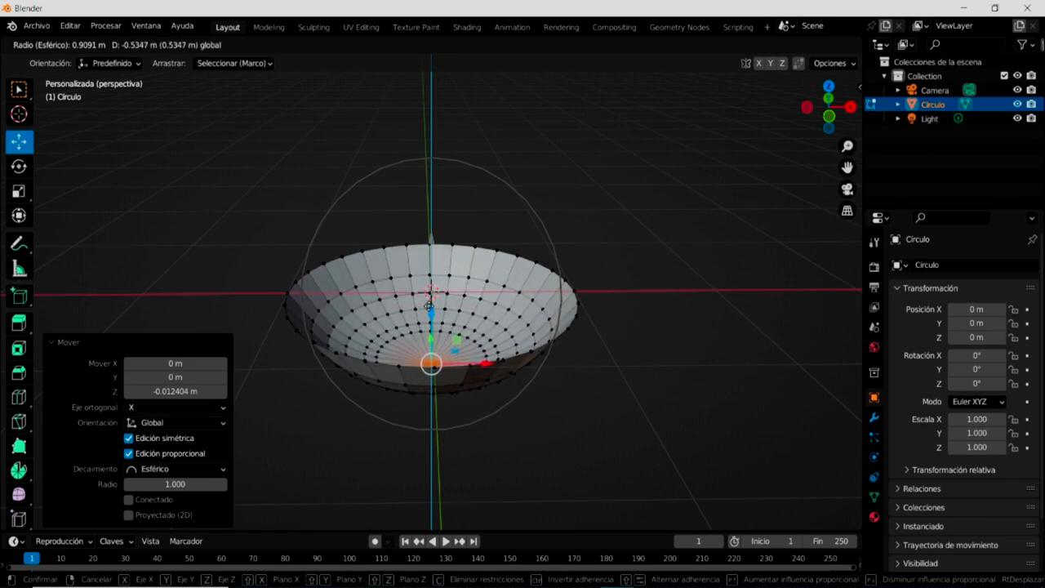
left_click(429, 305)
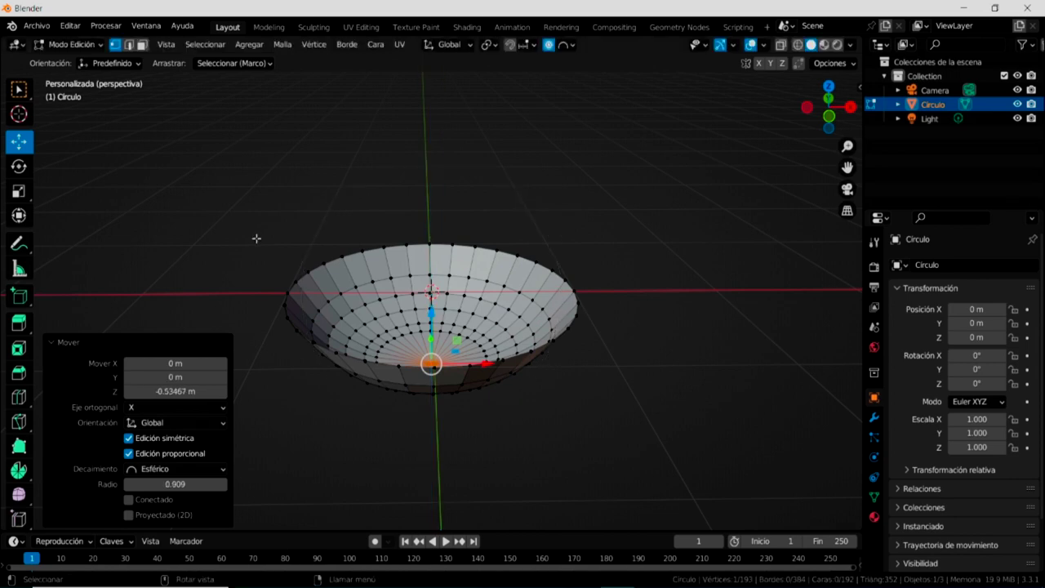
Inspect the bowl from front and top views, ending with nothing selected.
middle_click_drag(645, 294, 648, 305)
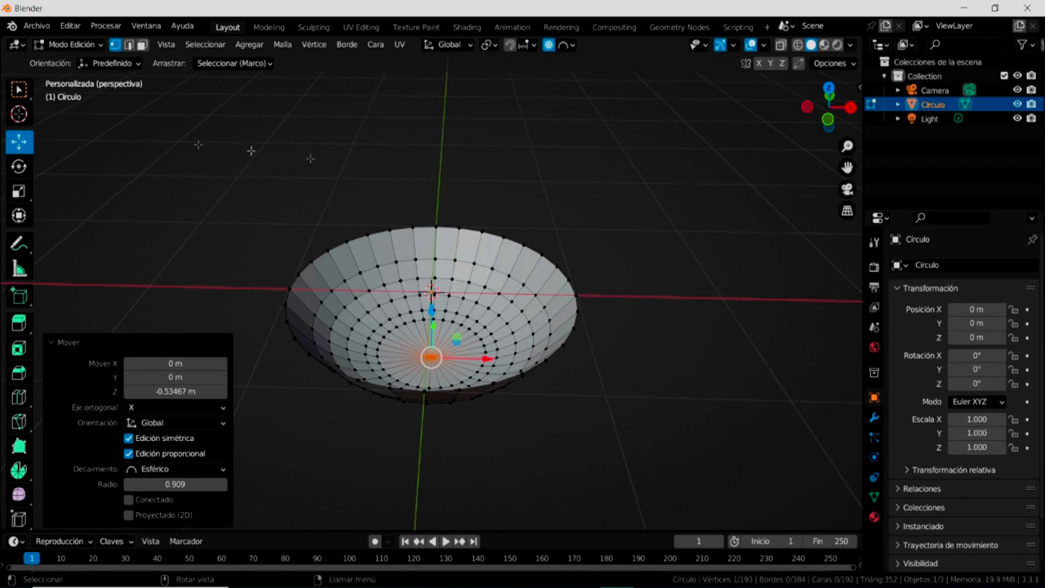
scroll(200, 161, "down", 1)
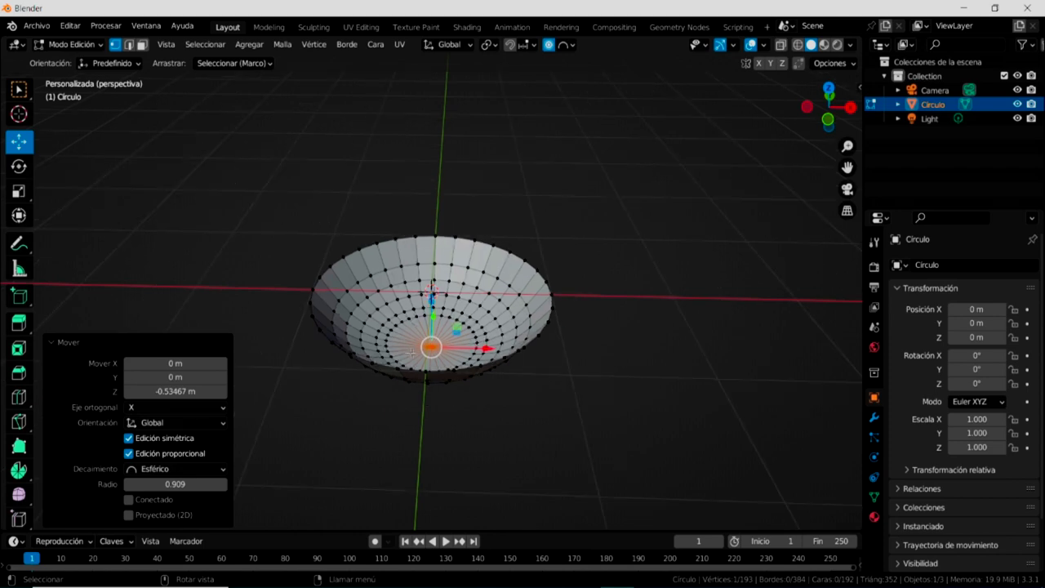
key("KP_1")
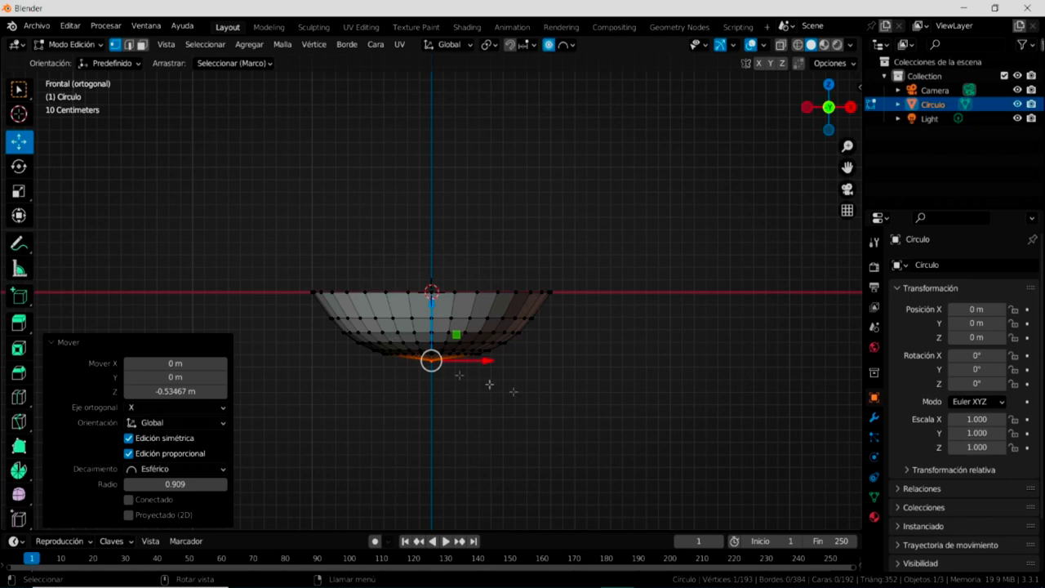
key("KP_7")
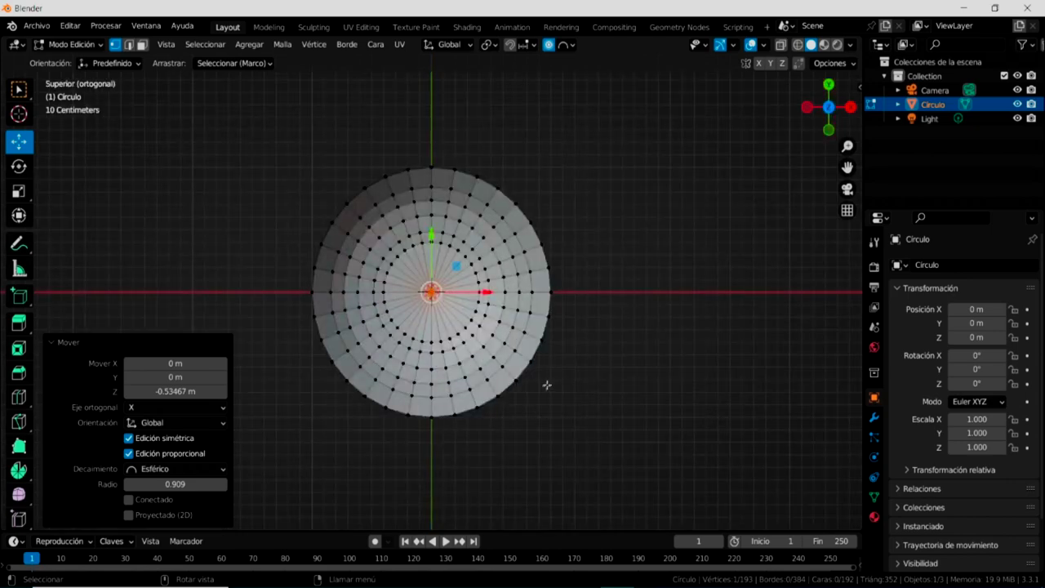
left_click(279, 473)
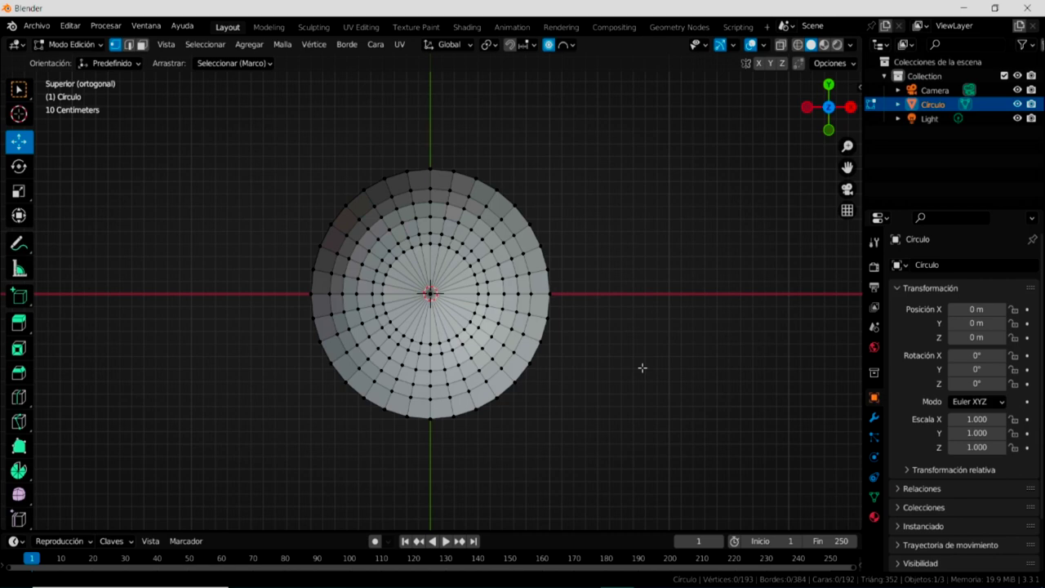
Select two adjacent edges on the bowl's right rim in edge mode and extrude them.
mouse_move(641, 365)
middle_mouse_down("shift")
mouse_move(485, 389)
mouse_move(409, 387)
middle_mouse_up("shift")
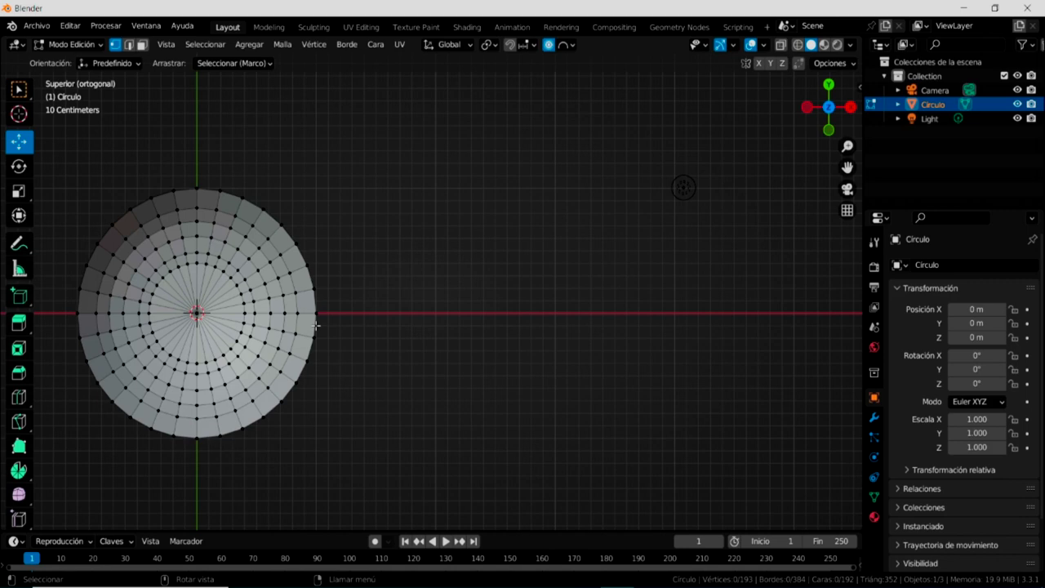
left_click(130, 48)
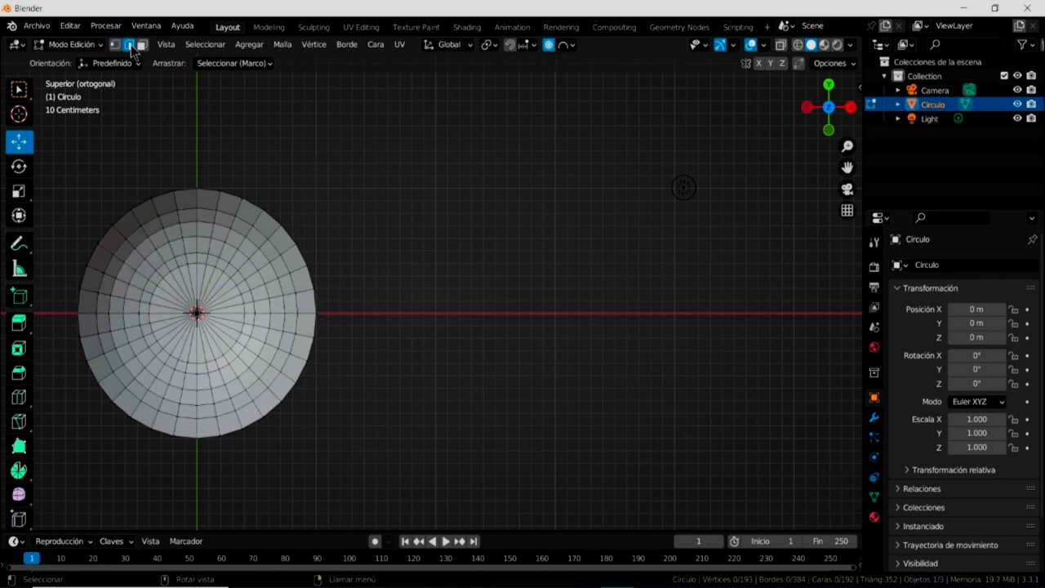
left_click(316, 305)
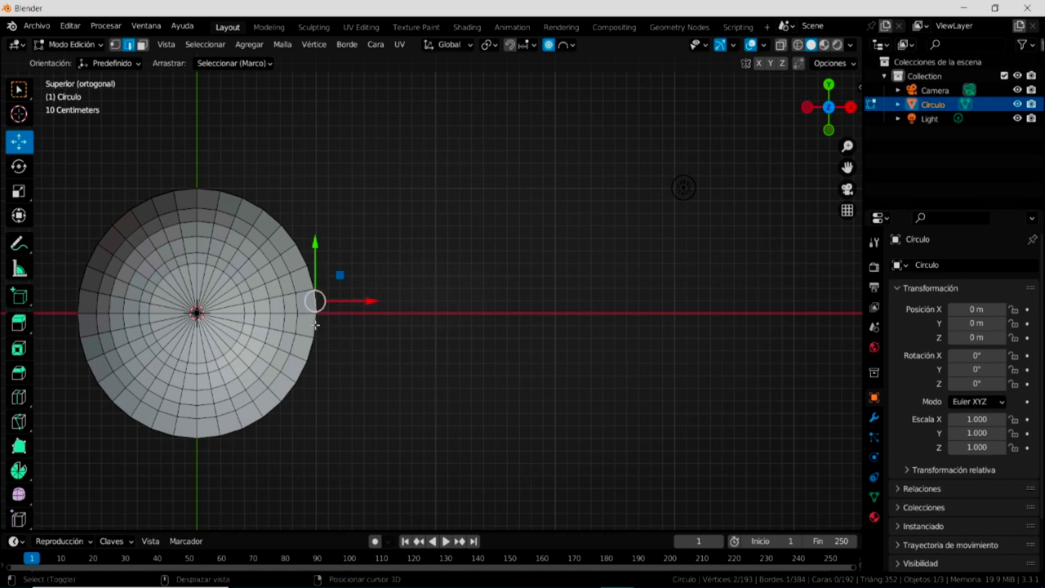
left_click(316, 325, "shift")
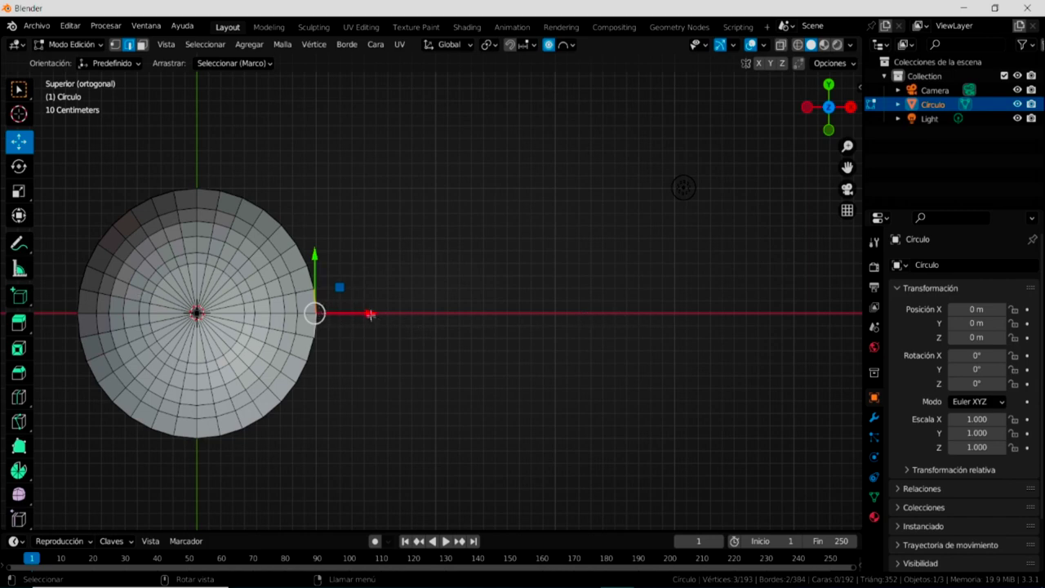
key("e")
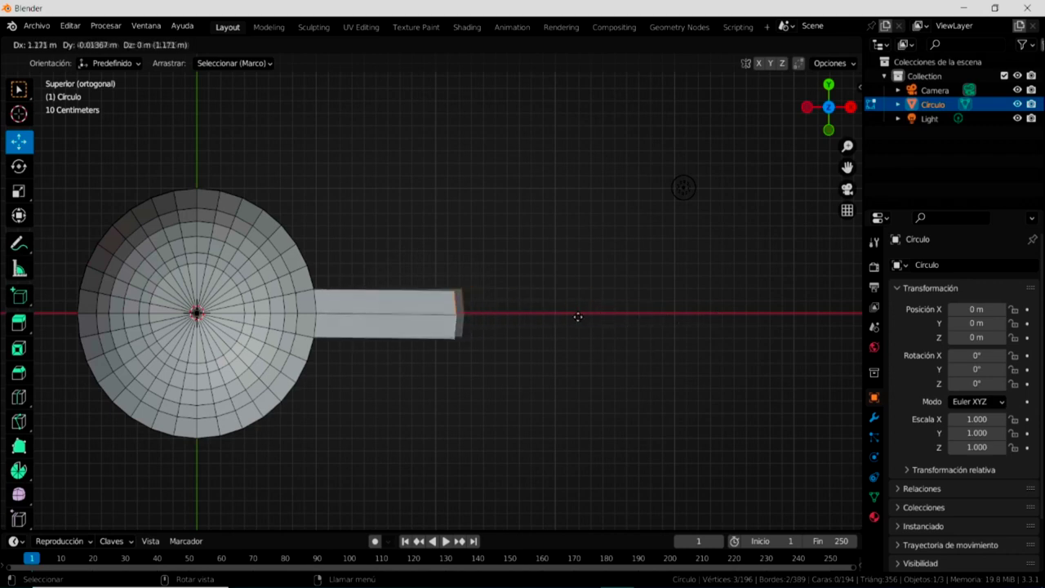
Lock the handle strip to X and move its end to 1.071 m.
left_click_drag(561, 315, 556, 312)
key("x")
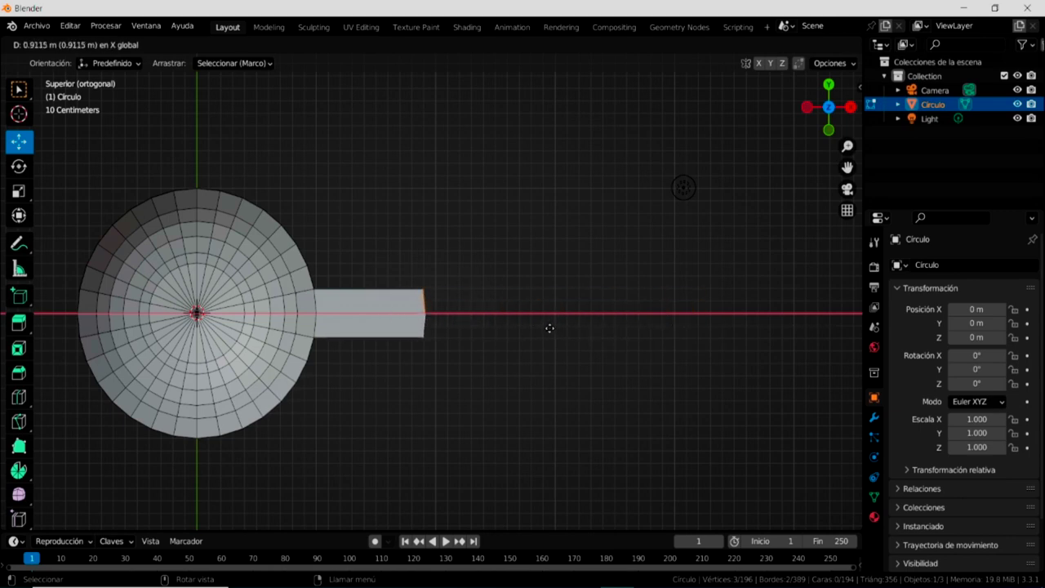
left_click(550, 328)
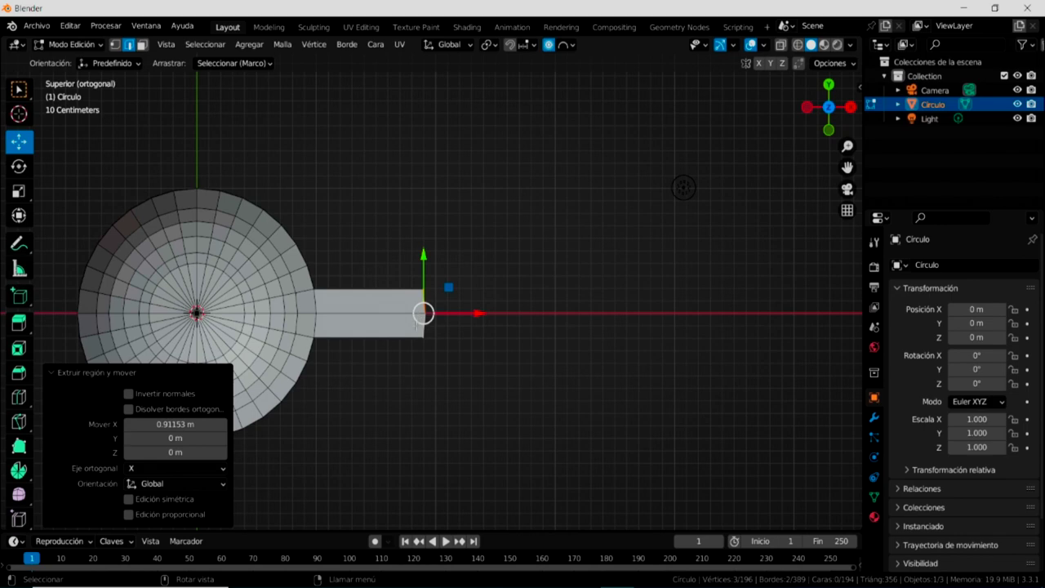
key("t")
key("t")
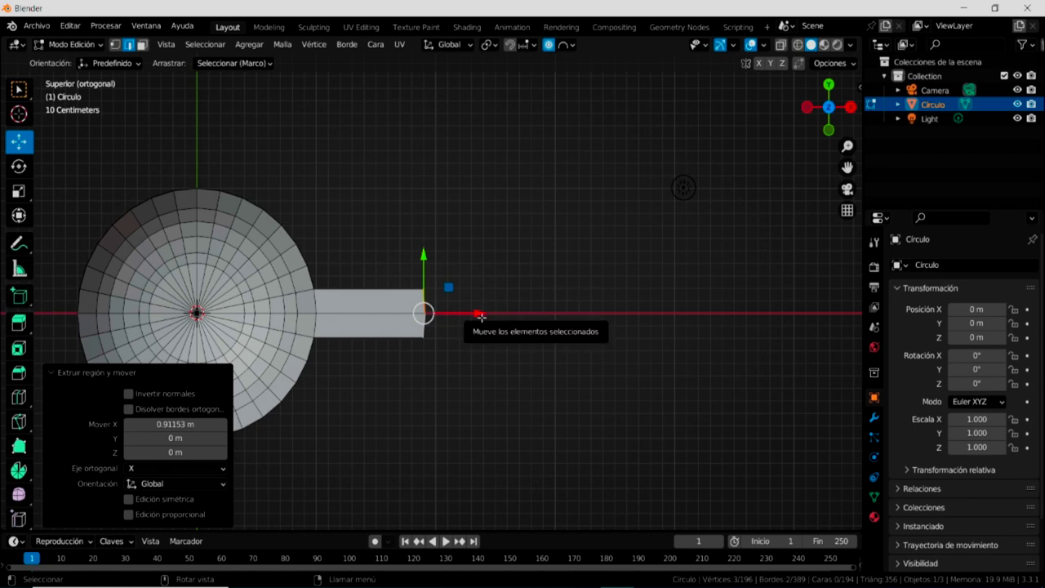
key("g")
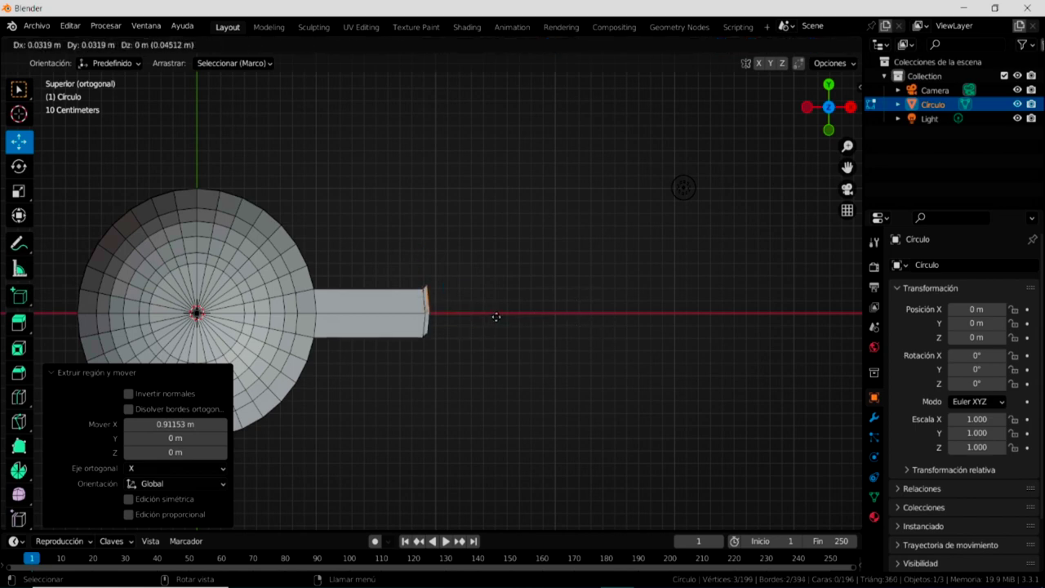
key("x")
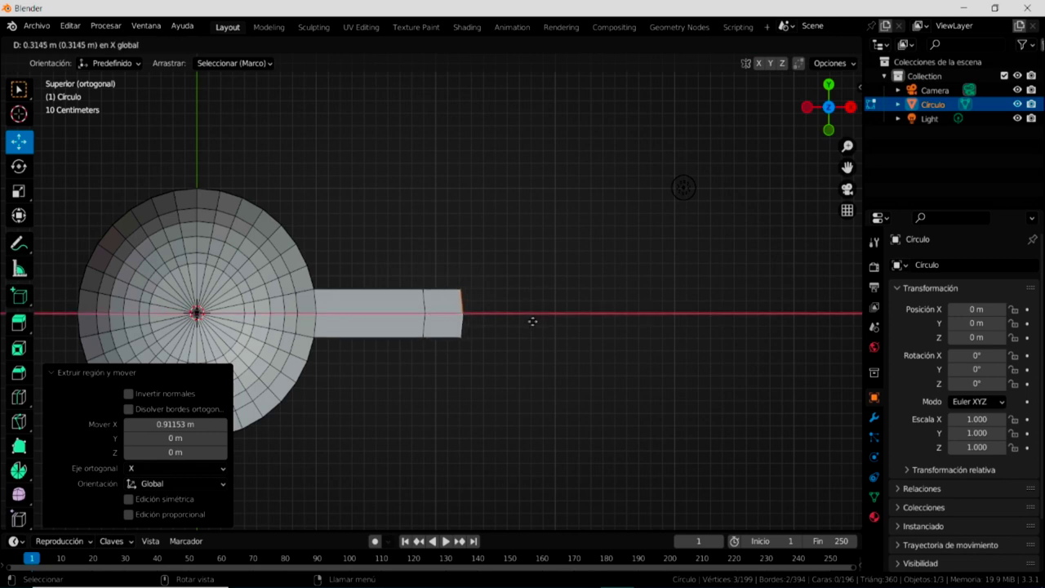
left_click(620, 326)
Extrude another handle section along X to 1.6863 m and begin scaling its end.
key("e")
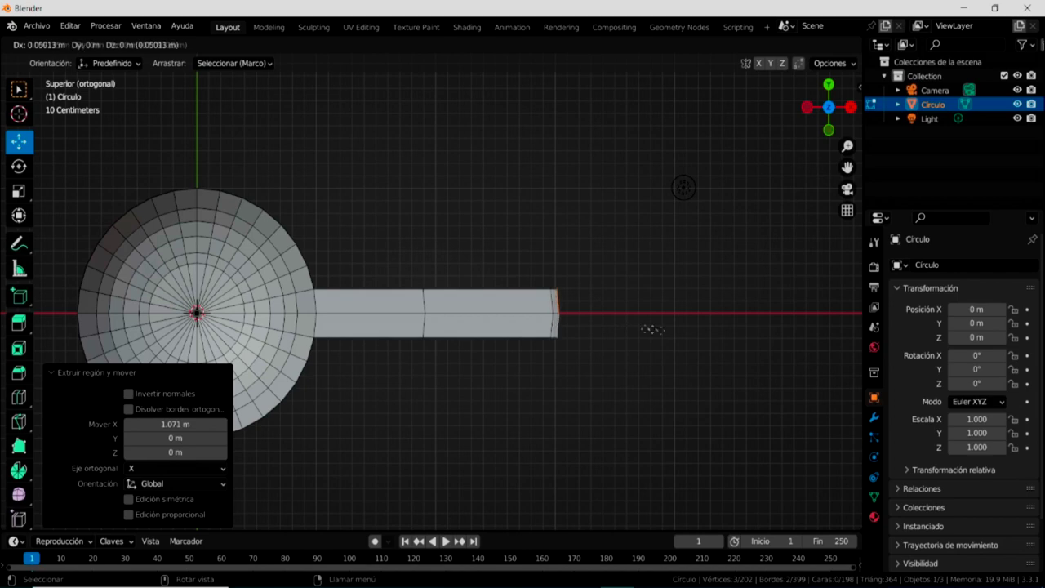
key("x")
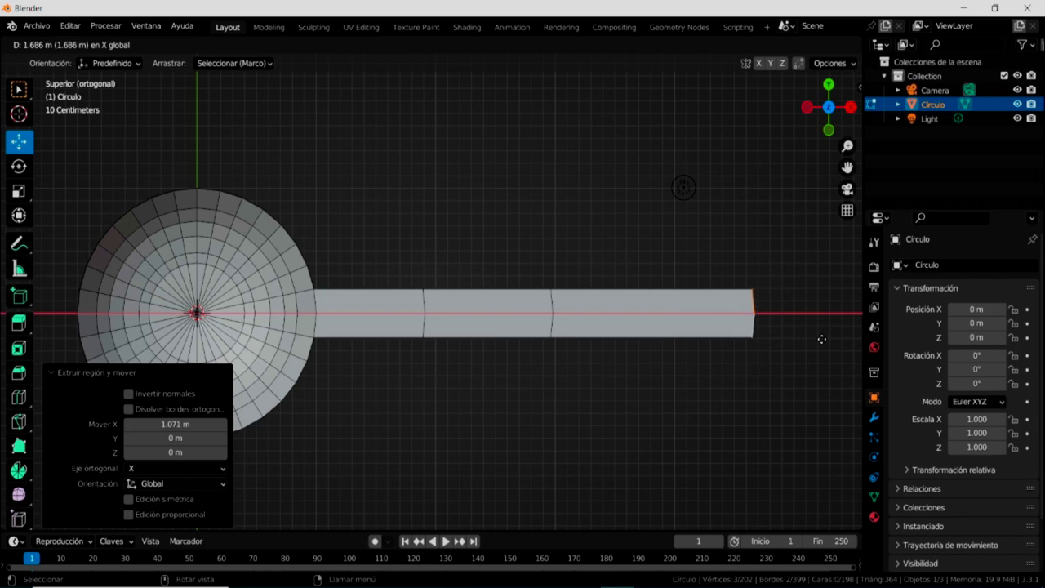
left_click(821, 338)
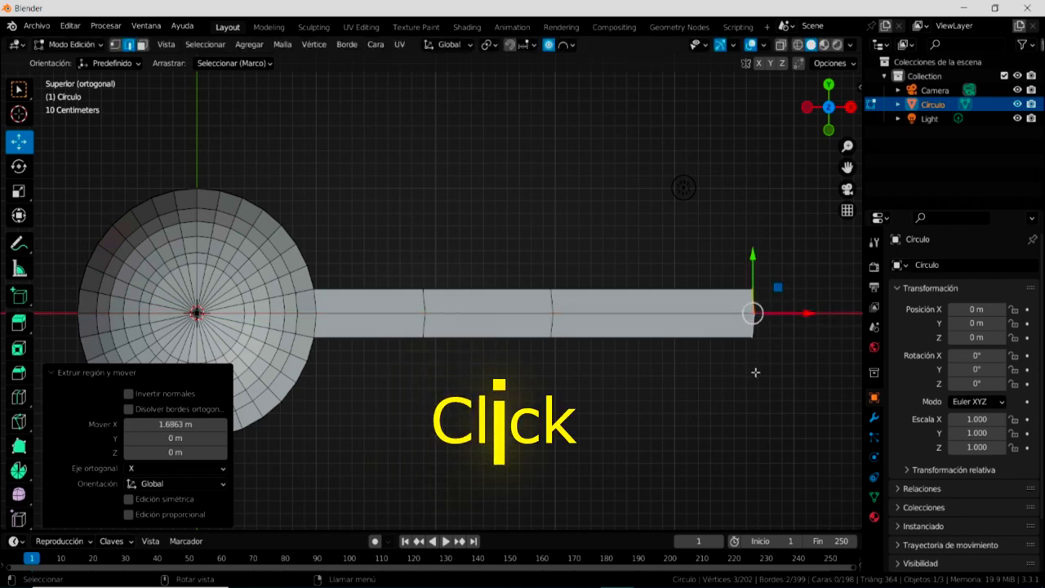
key("s")
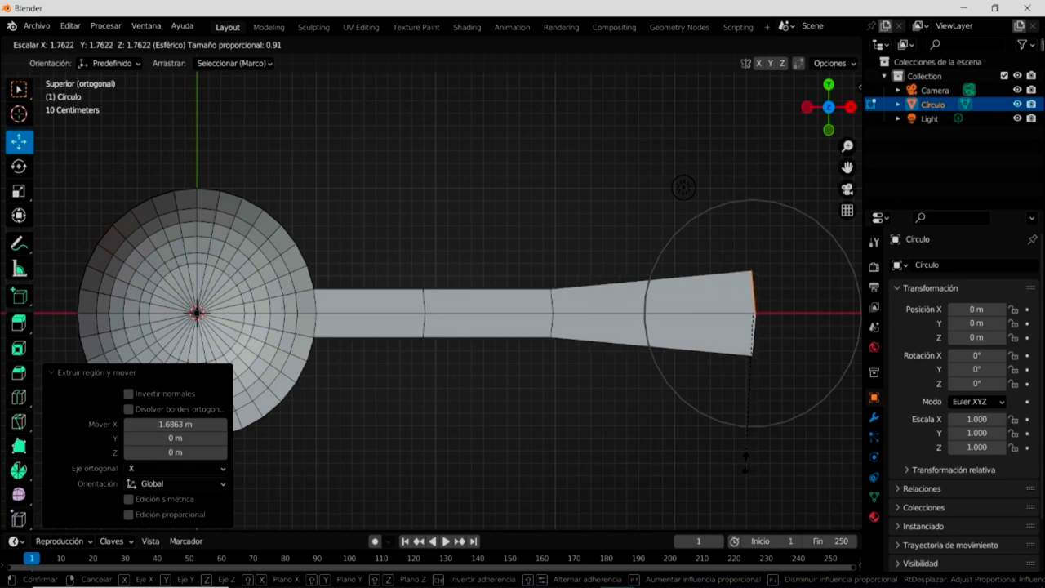
Flare the handle end to scale 1.762, then turn proportional editing off.
left_click(745, 469)
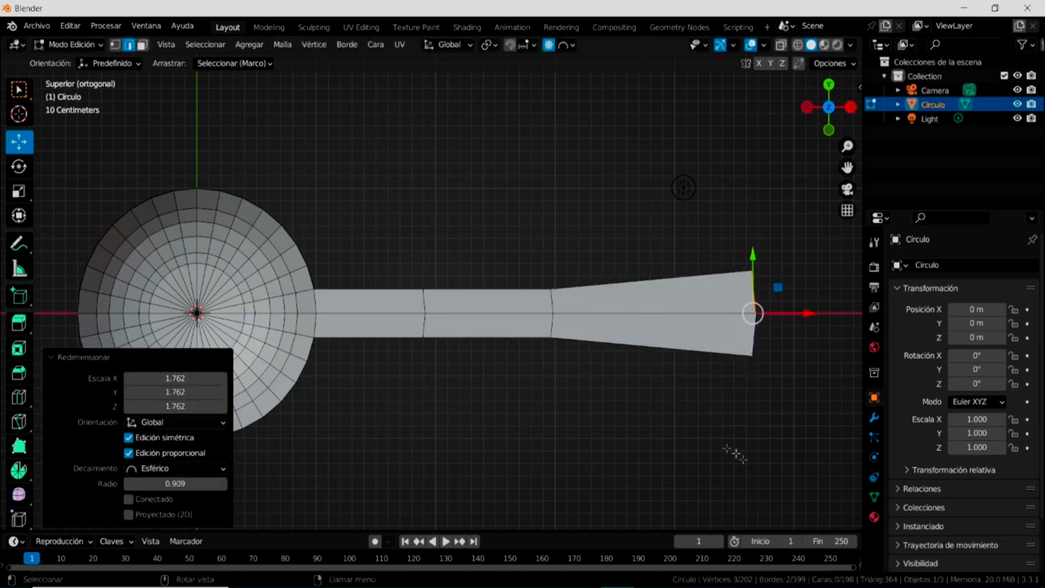
left_click(549, 46)
scroll(637, 356, "down", 1)
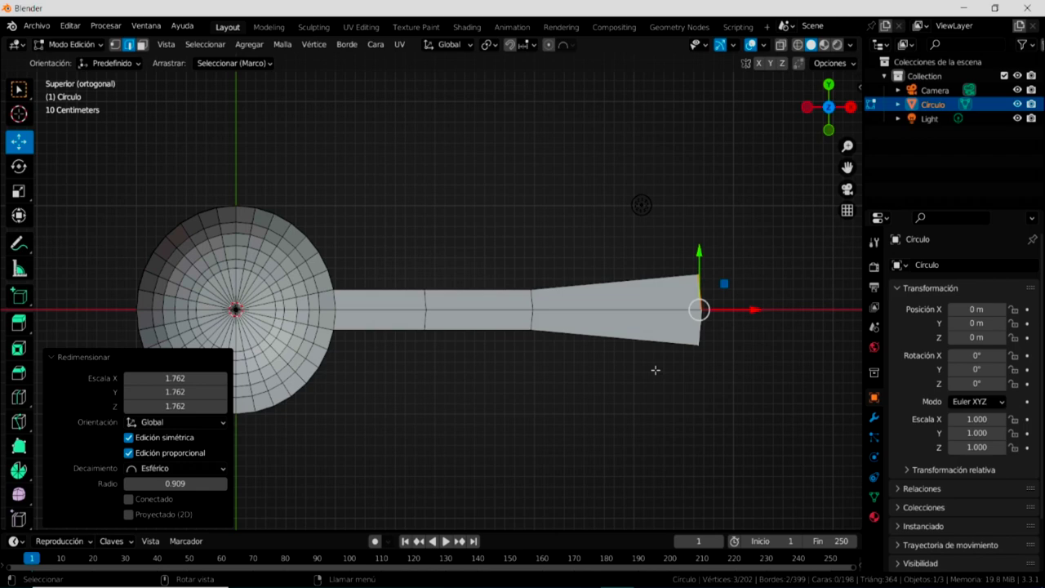
Extrude a 0.427 m tip along X and narrow it to scale 0.694.
key("e")
key("x")
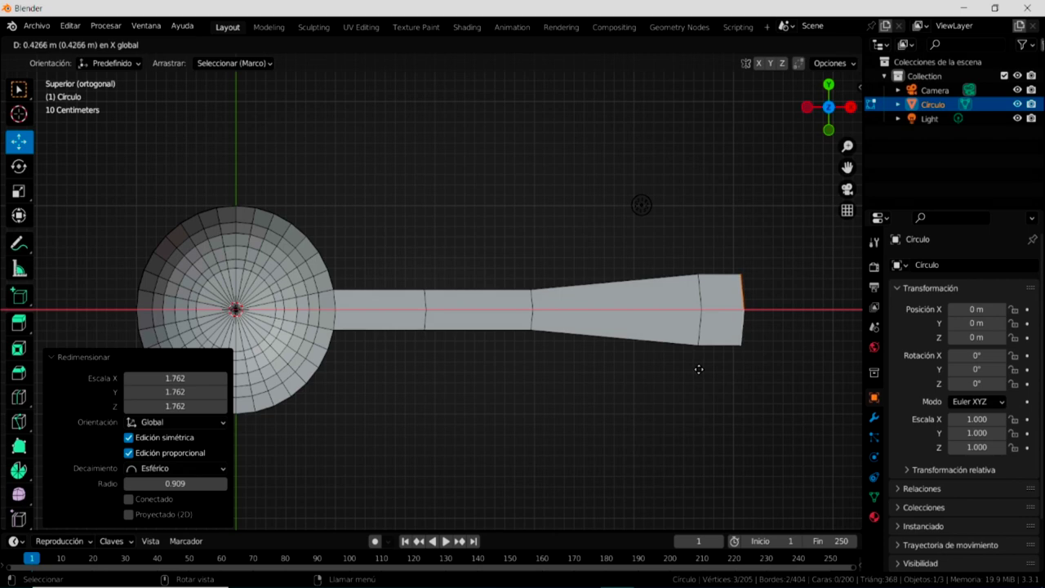
left_click(699, 369)
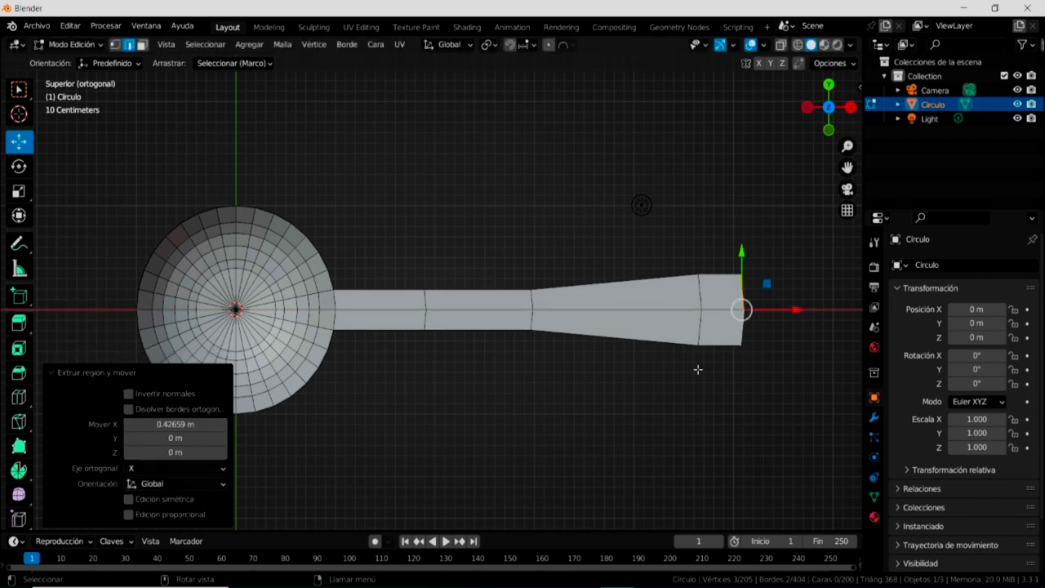
key("s")
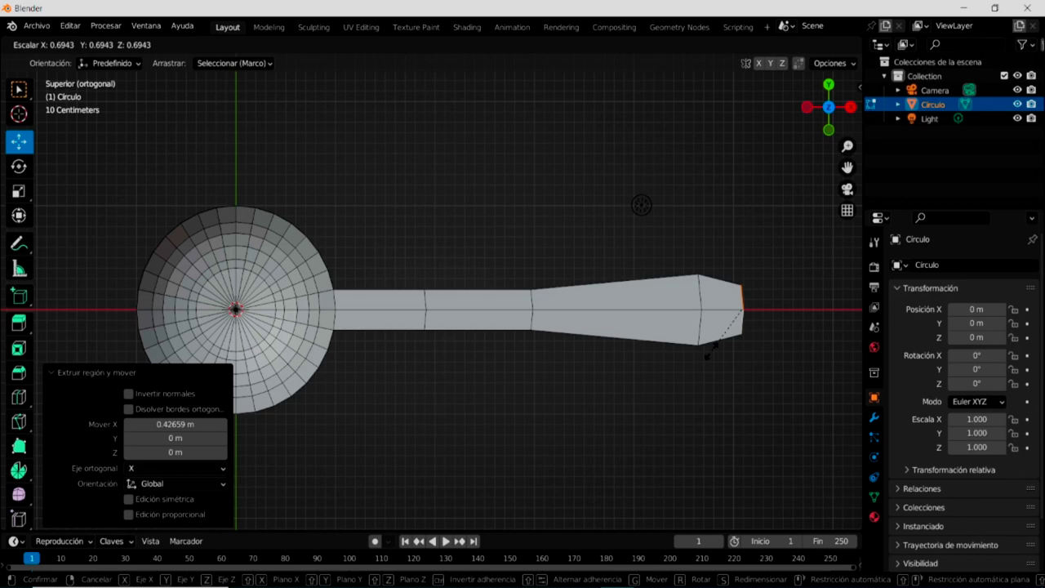
left_click(708, 353)
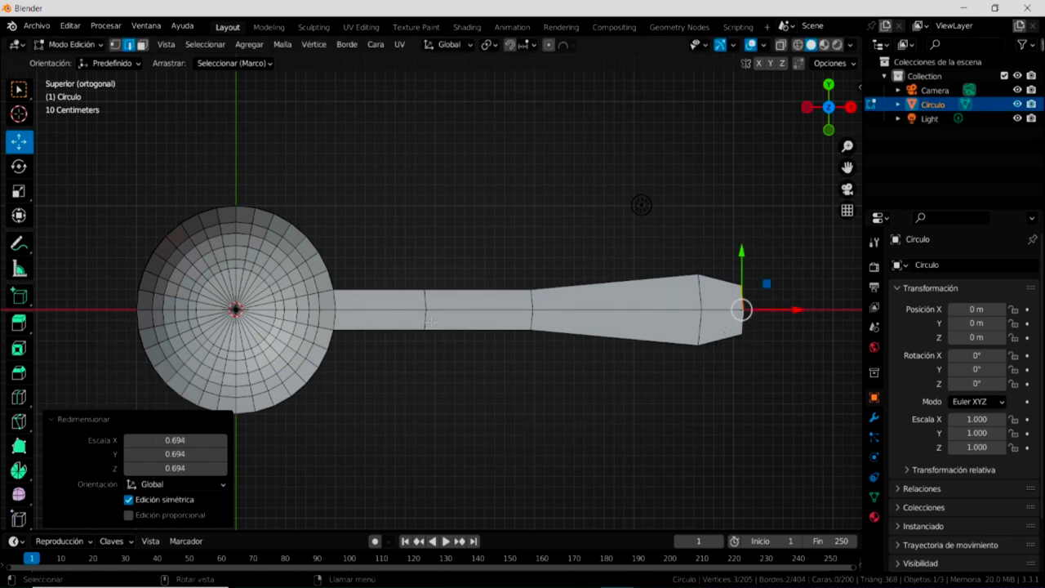
mouse_move(589, 372)
middle_mouse_down()
mouse_move(518, 286)
mouse_move(509, 334)
mouse_move(525, 408)
mouse_move(517, 384)
mouse_move(517, 396)
middle_mouse_up()
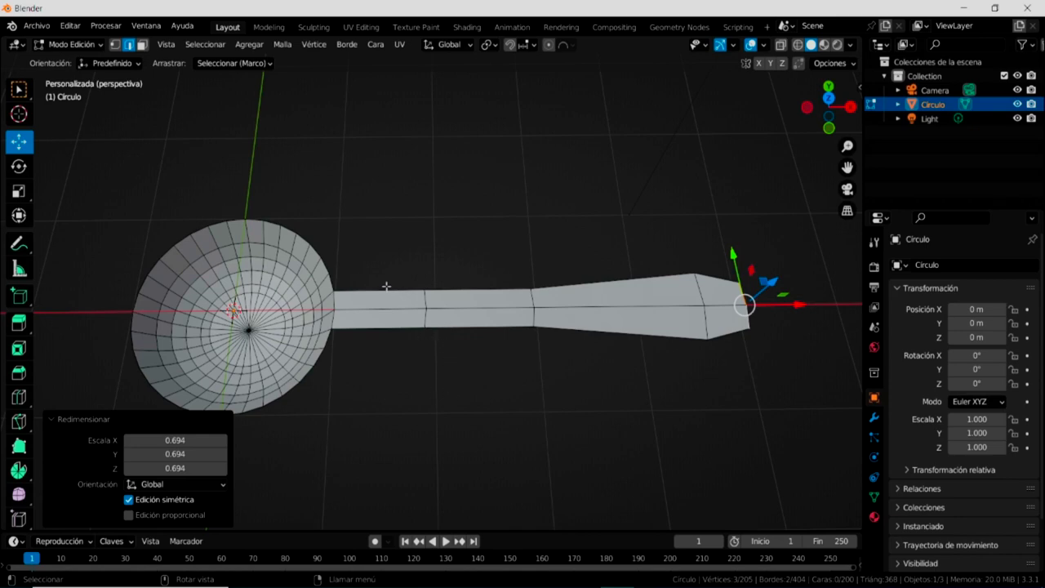
Orbit around the spoon, select all its vertices, and snap to top orthographic view.
mouse_move(432, 361)
middle_mouse_down()
mouse_move(436, 436)
mouse_move(404, 301)
middle_mouse_up()
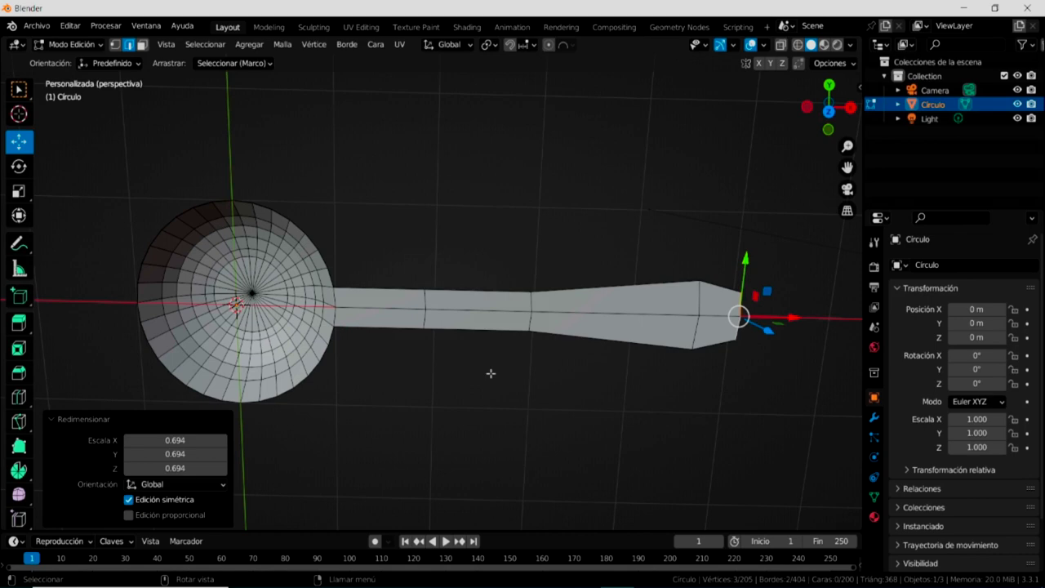
middle_click_drag(490, 373, 470, 362)
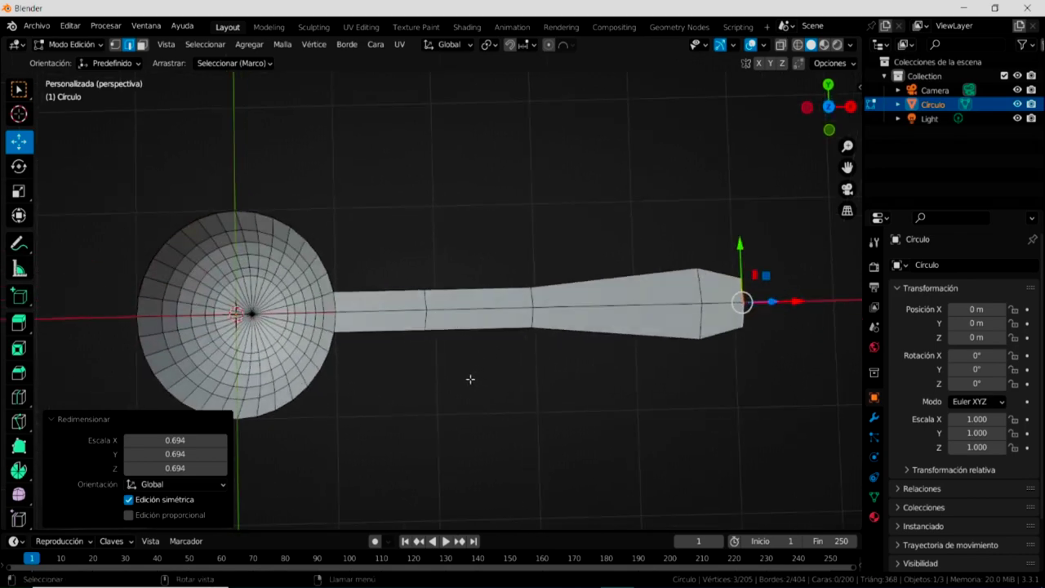
key("a")
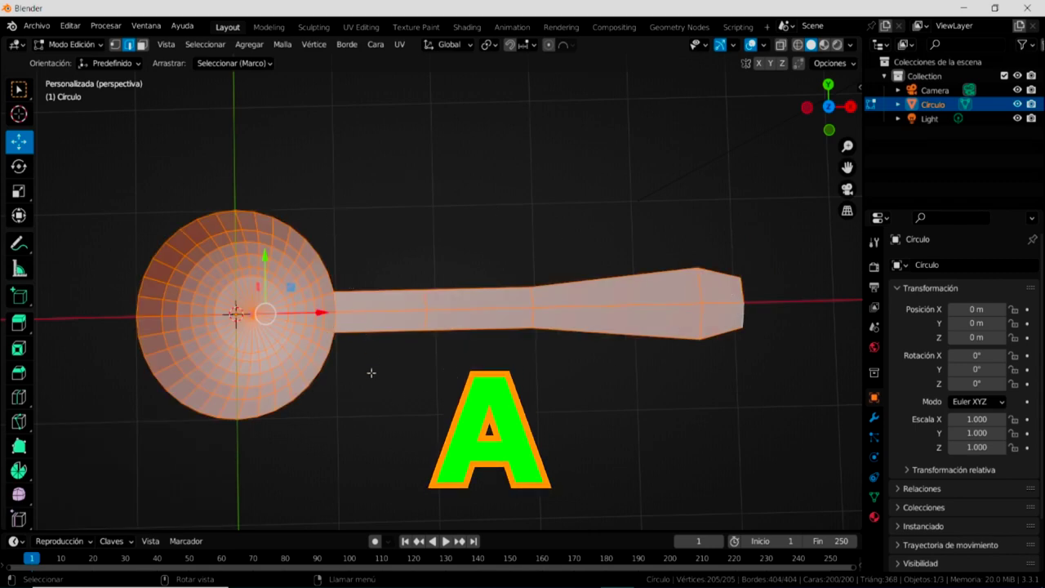
key("KP_7")
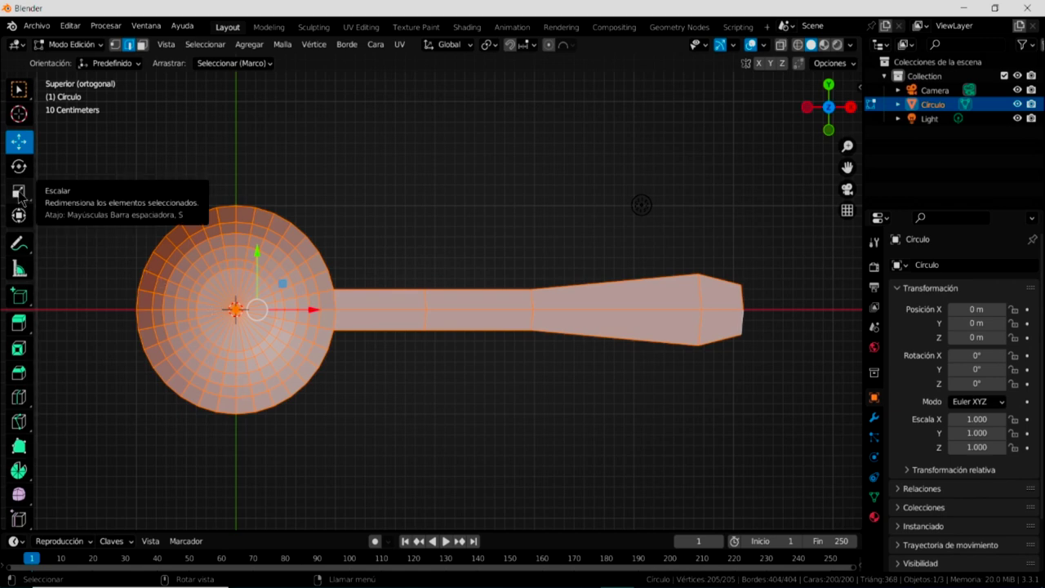
Scale the whole spoon to 0.634 along Y so the bowl becomes oval.
left_click(19, 193)
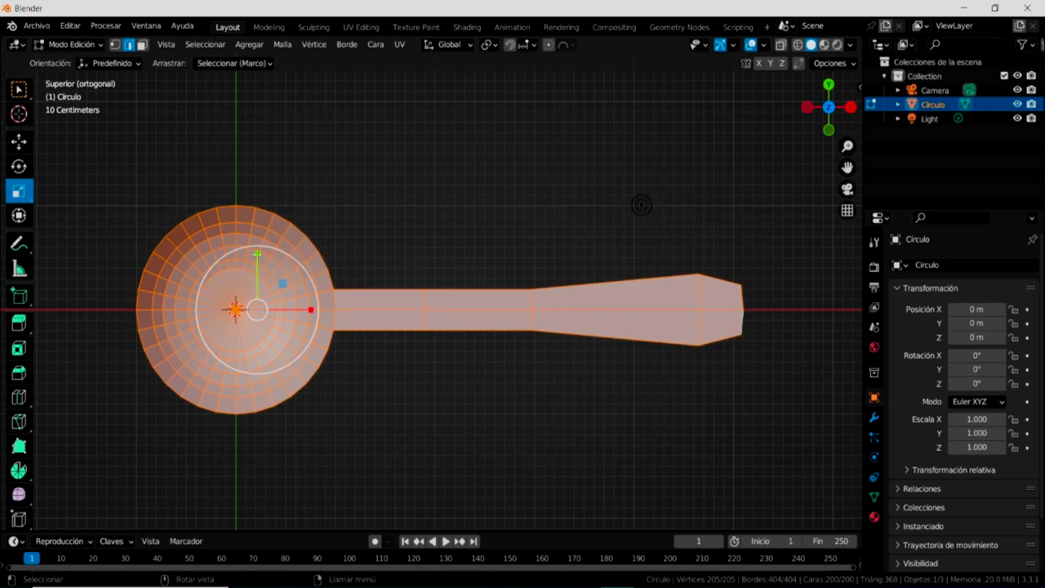
left_click_drag(256, 255, 257, 282)
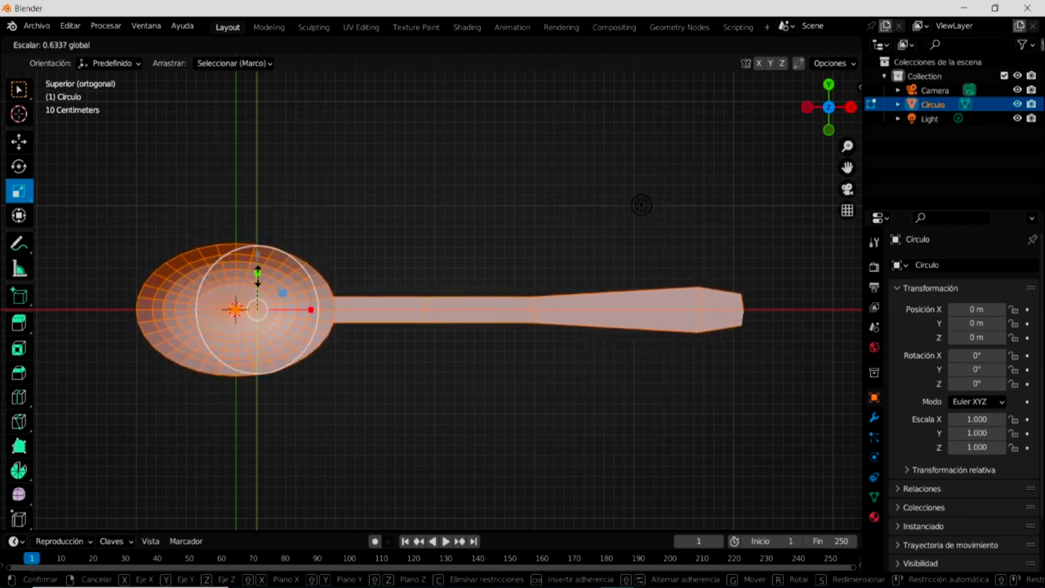
left_click_drag(257, 278, 257, 278)
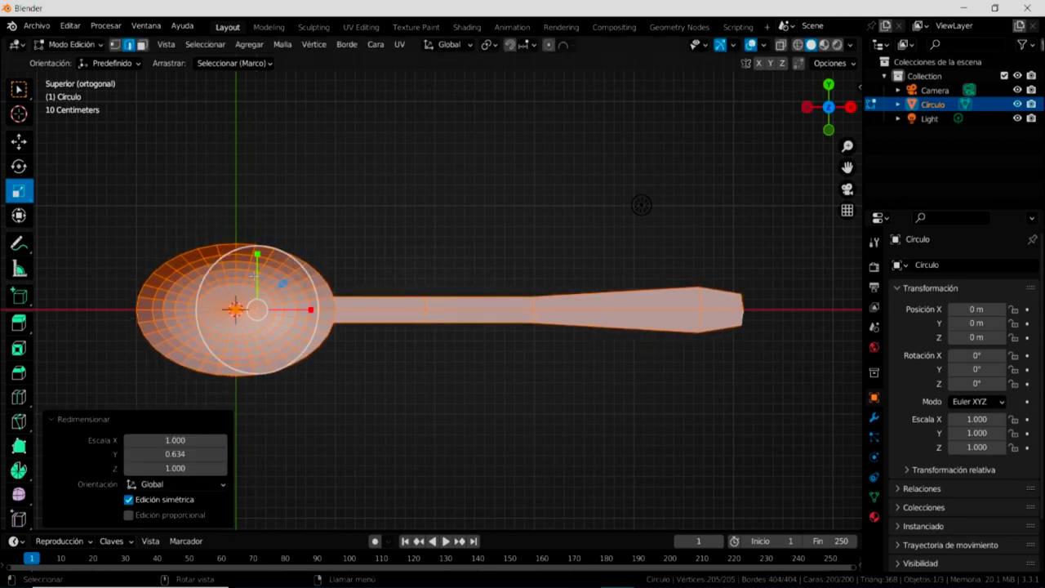
Orbit to an angled view of the spoon and select an edge on the handle.
mouse_move(472, 440)
middle_mouse_down()
mouse_move(479, 259)
mouse_move(480, 395)
middle_mouse_up()
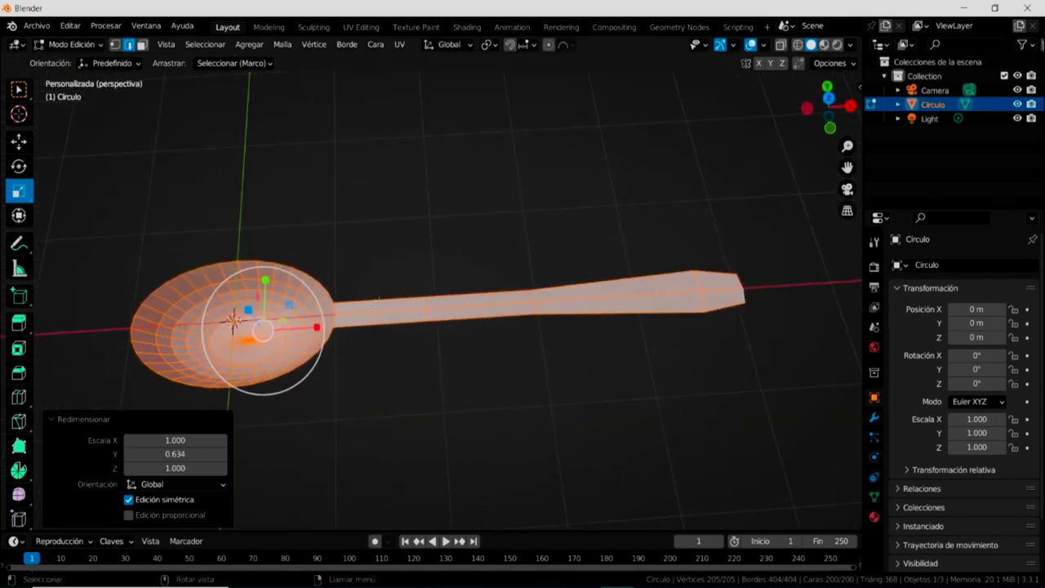
middle_click_drag(542, 389, 564, 375)
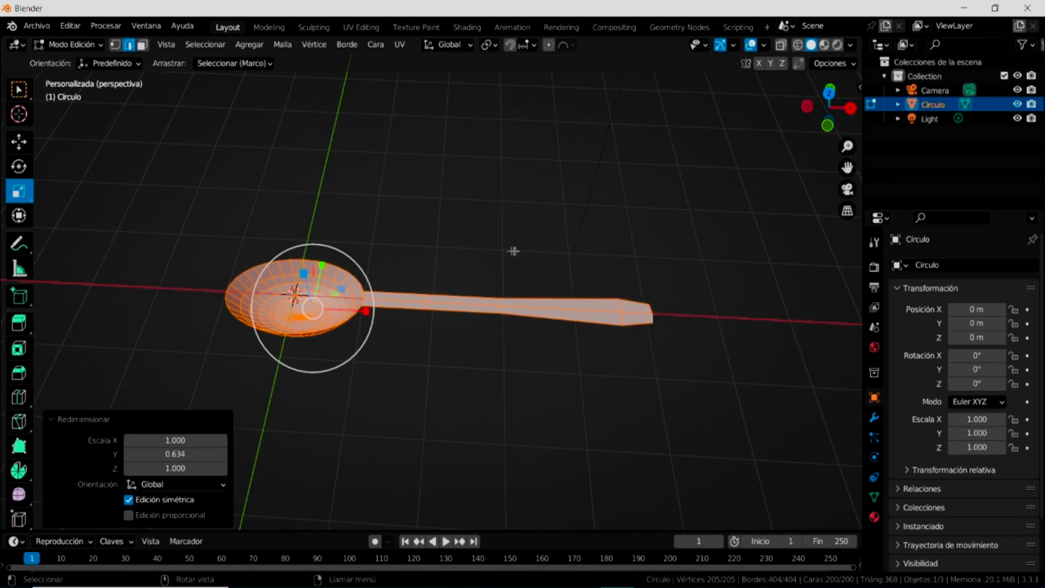
left_click(475, 276)
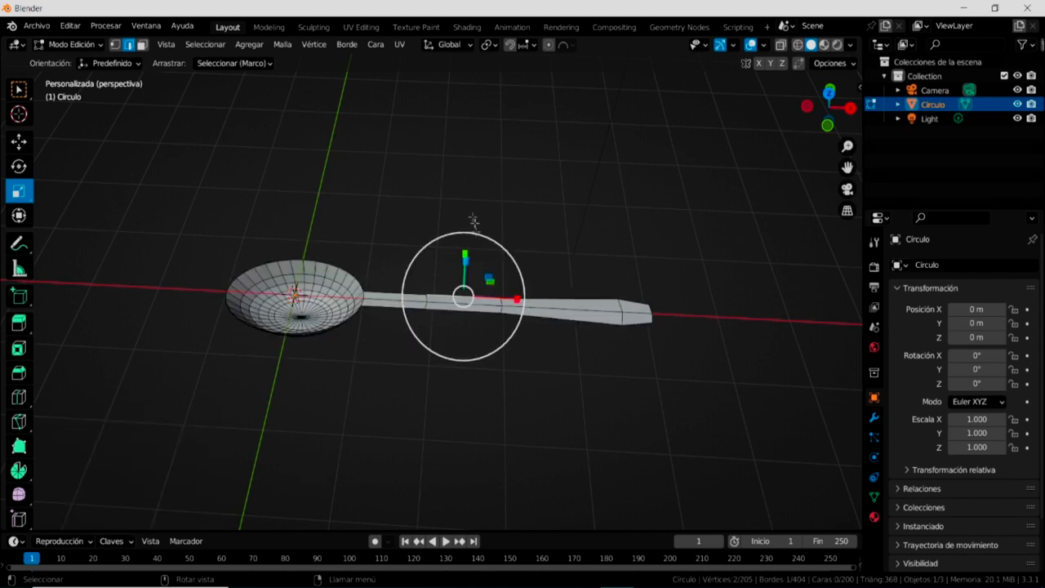
Box-select the far end of the handle and raise it 0.44103 m along Z in front view.
left_click(18, 90)
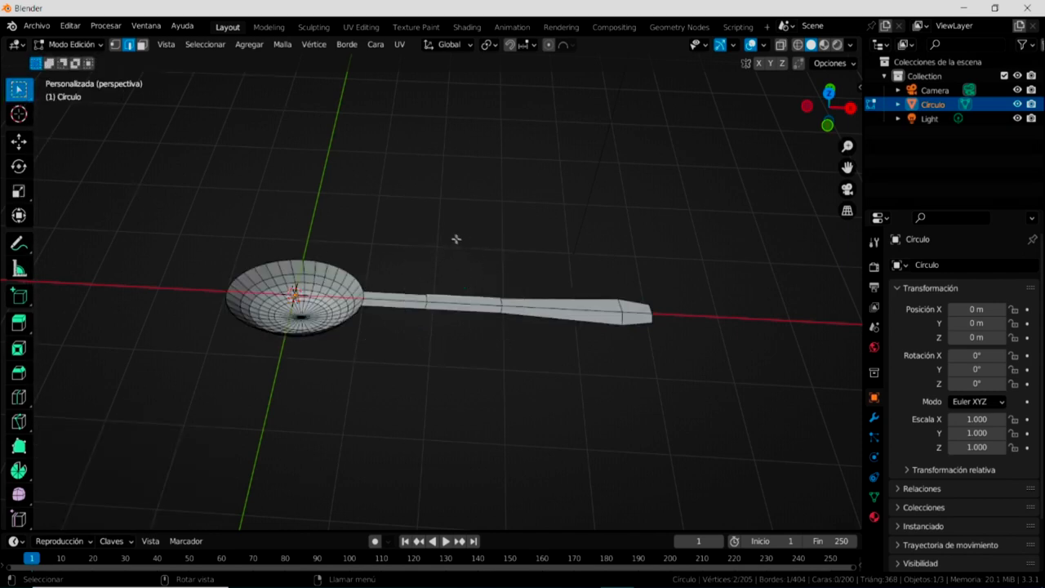
left_click_drag(465, 241, 690, 385)
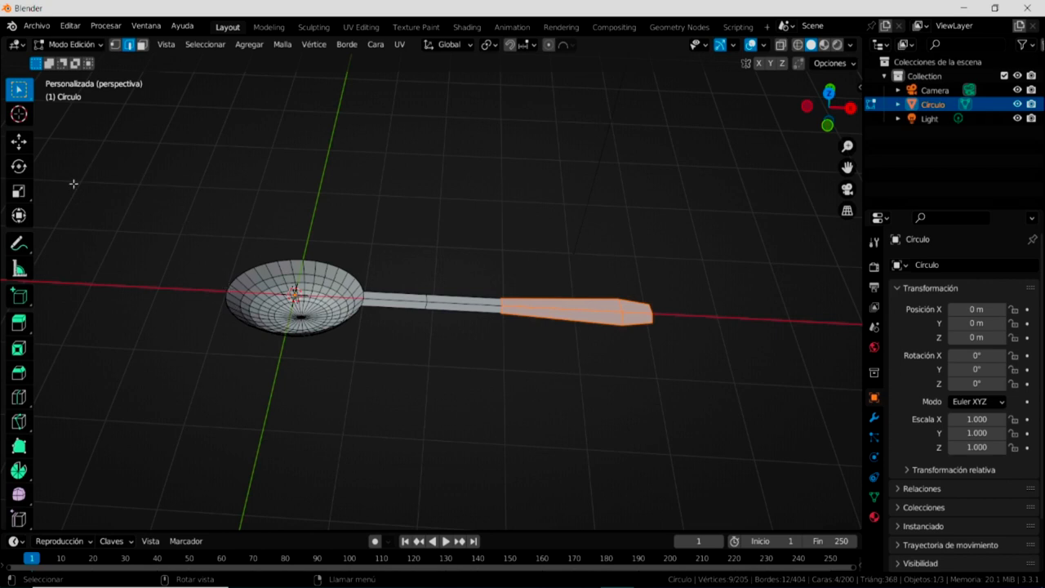
left_click(19, 142)
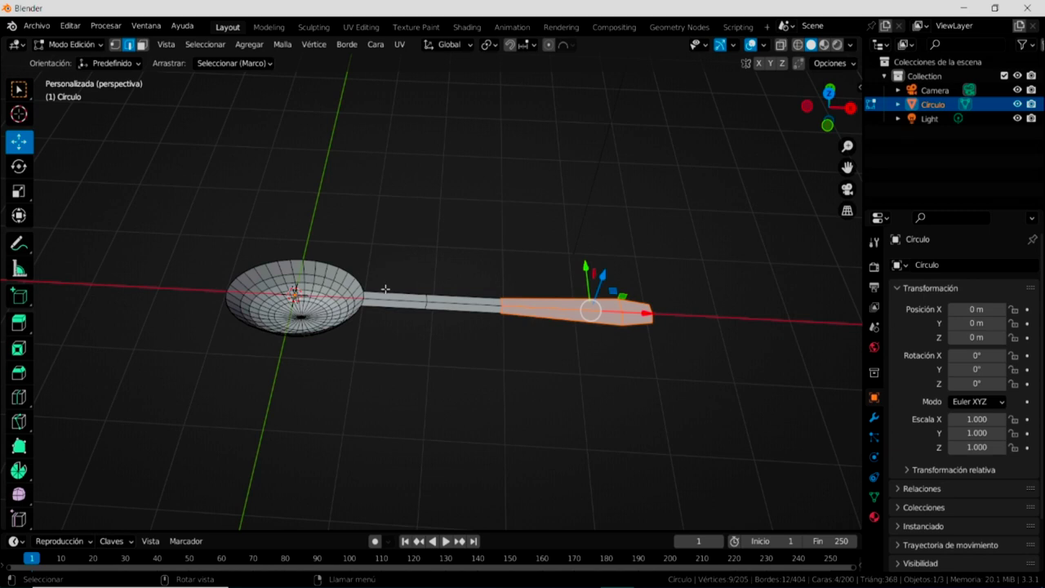
key("KP_1")
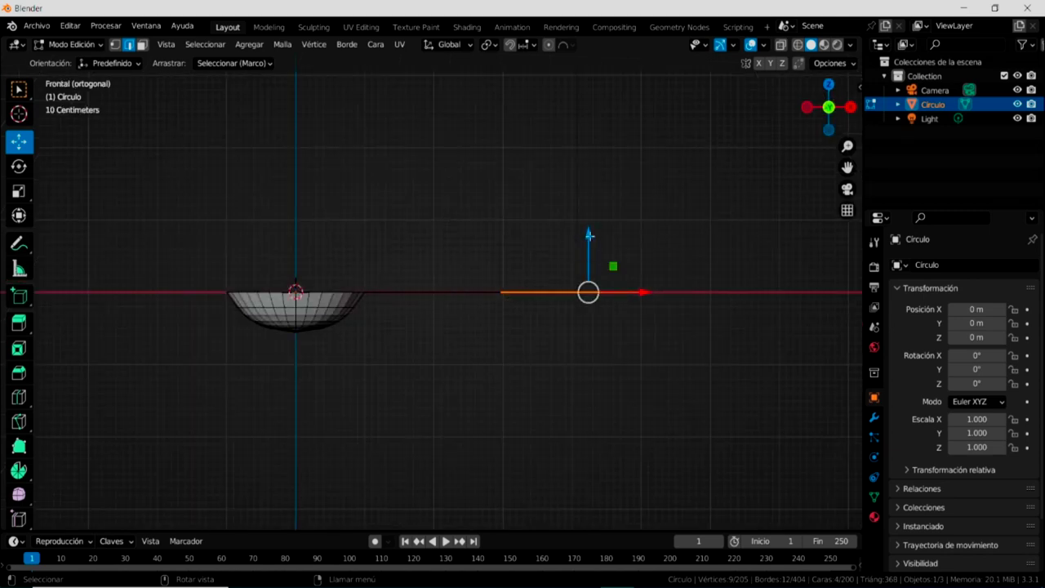
left_click_drag(588, 233, 591, 200)
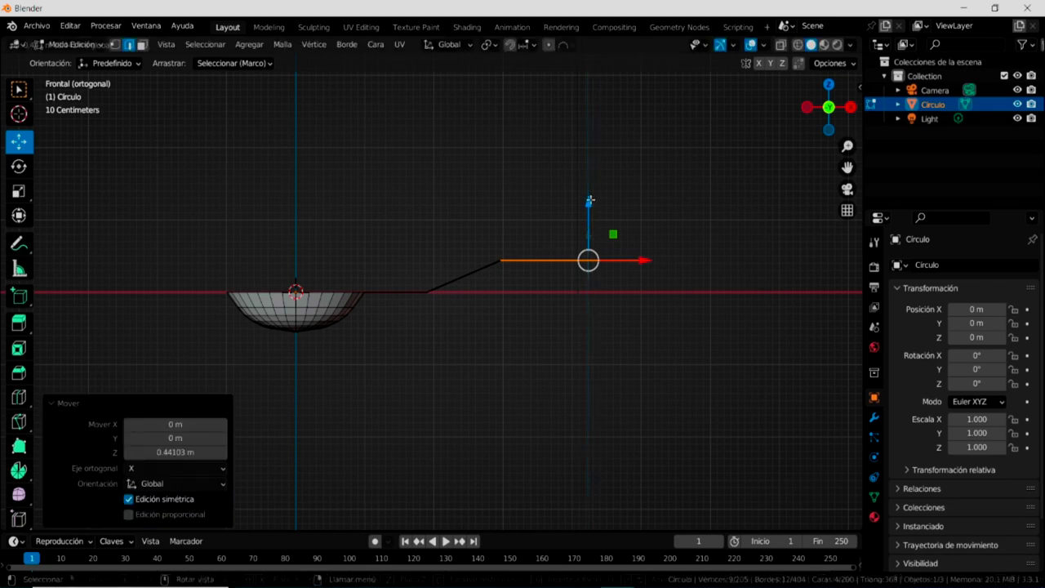
Check the bent handle in perspective, deselect, and begin box-selecting the outer handle section.
mouse_move(542, 289)
middle_mouse_down()
mouse_move(555, 367)
mouse_move(529, 338)
middle_mouse_up()
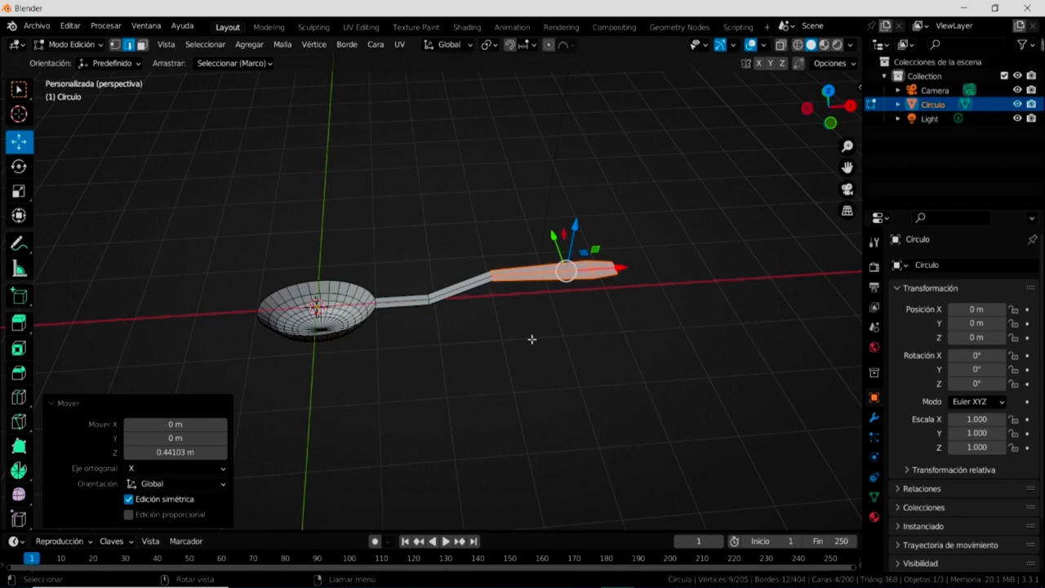
left_click(488, 346)
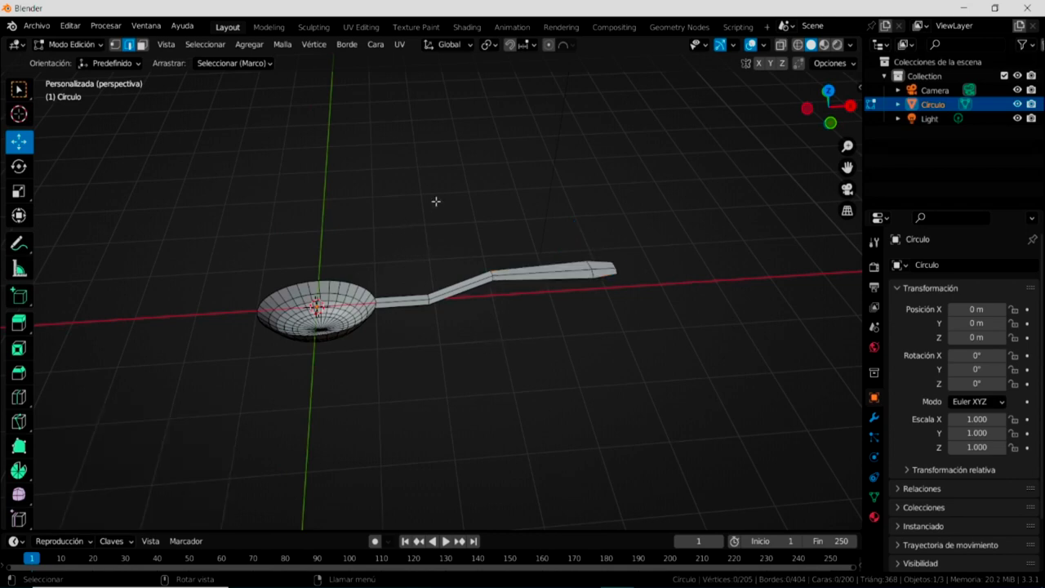
left_click_drag(409, 222, 670, 340)
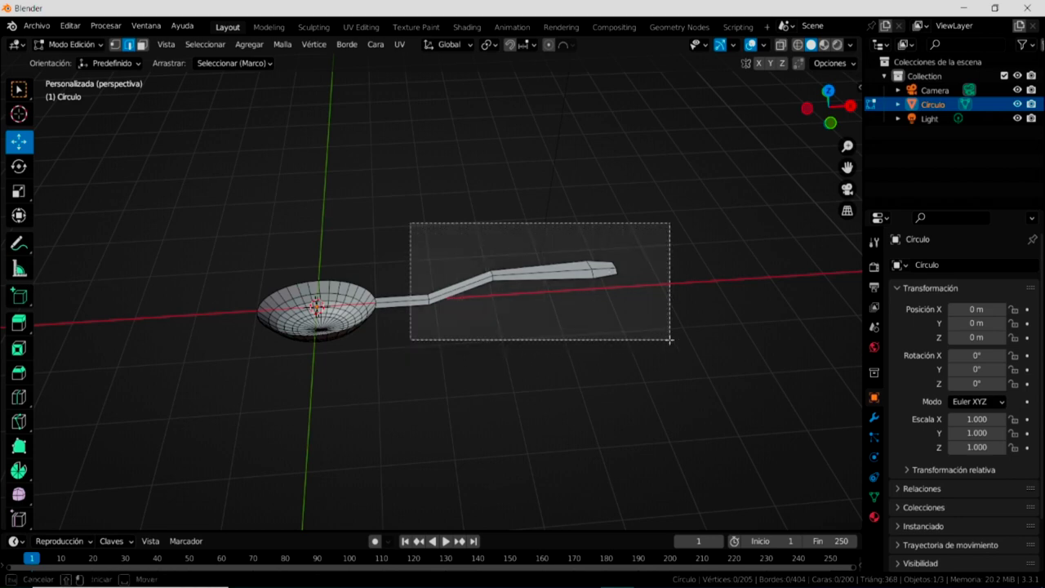
Lift the outer handle section about 0.21 m along Z, then enable proportional editing.
mouse_move(602, 355)
middle_mouse_down()
mouse_move(593, 299)
mouse_move(545, 259)
middle_mouse_up()
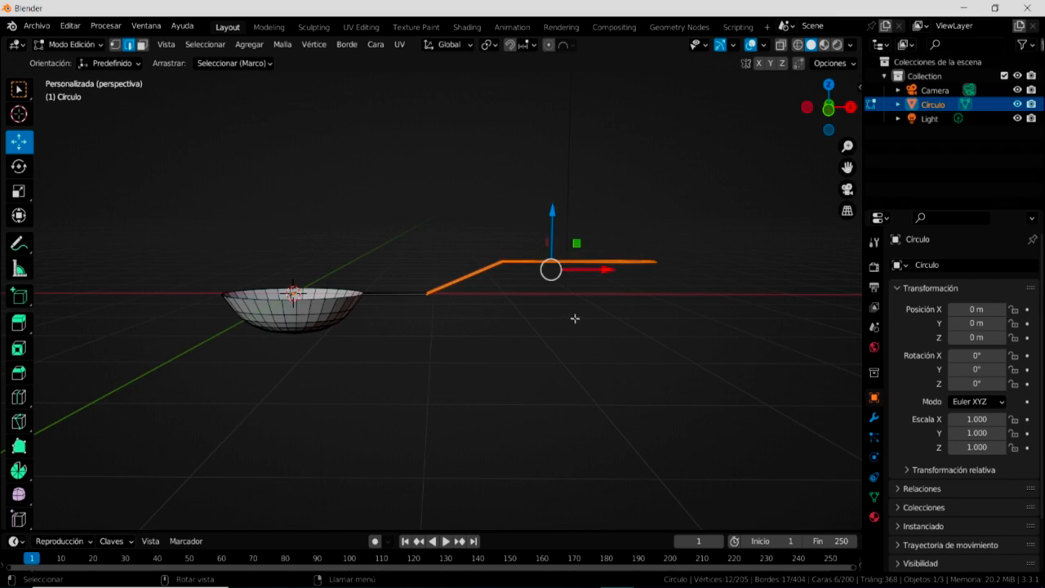
key("KP_1")
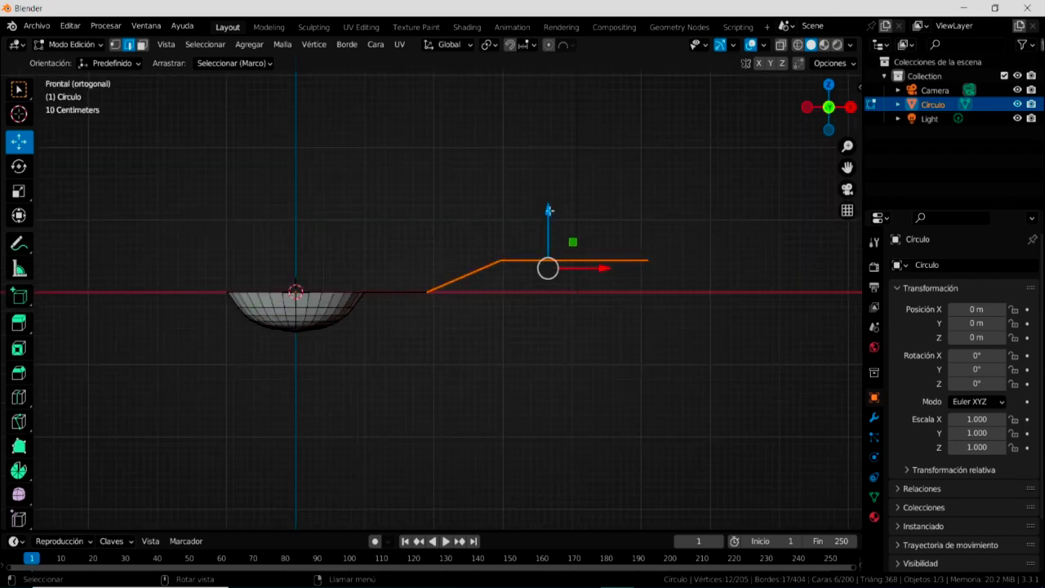
left_click_drag(549, 211, 546, 194)
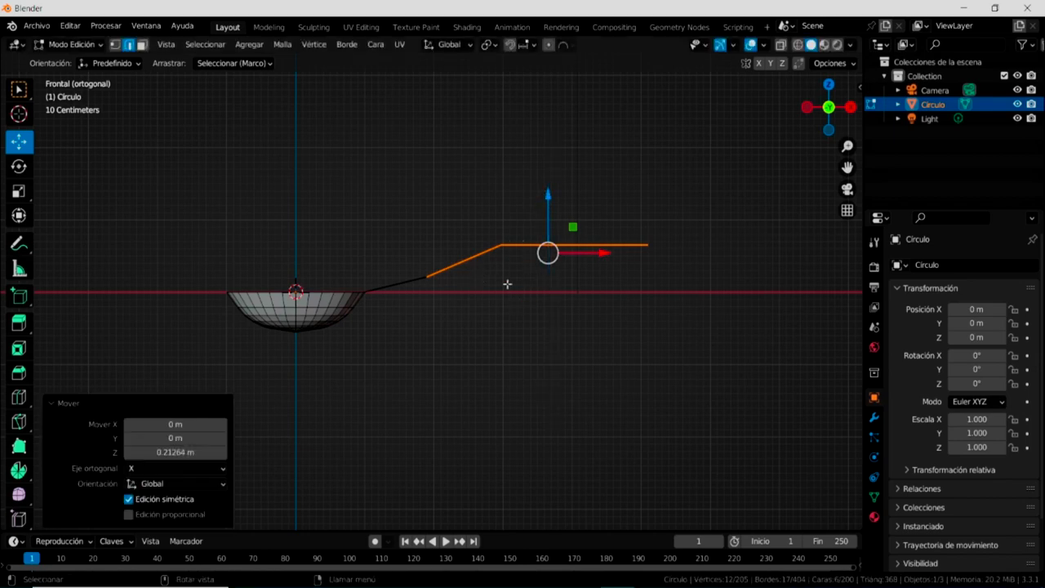
mouse_move(506, 283)
middle_mouse_down()
mouse_move(492, 330)
mouse_move(515, 448)
middle_mouse_up()
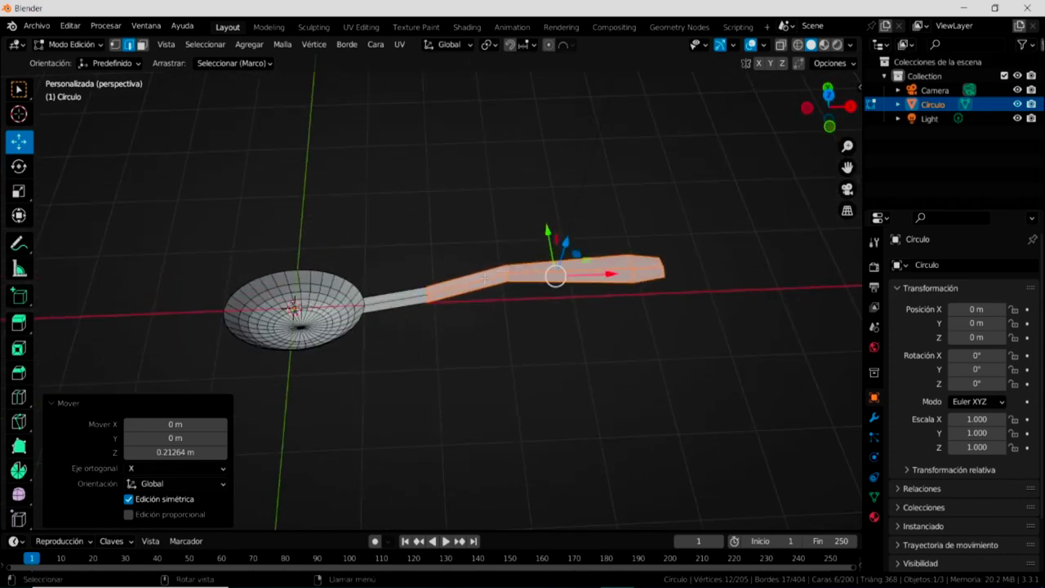
left_click(522, 347)
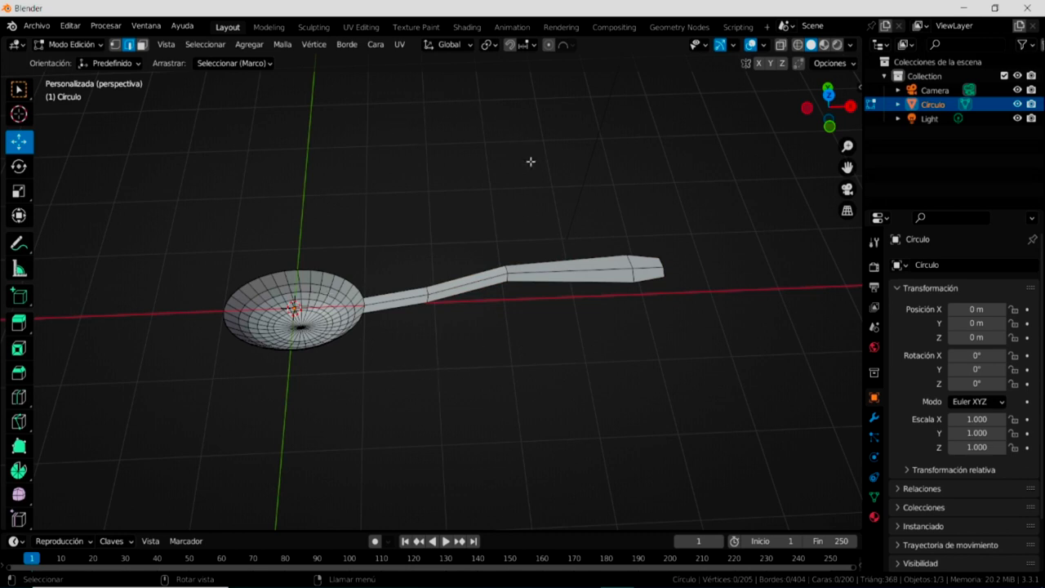
left_click(548, 45)
With Spherical proportional falloff, lower the bowl's centre vertices 0.01814 m along Z, then deselect.
left_click(573, 47)
key("b")
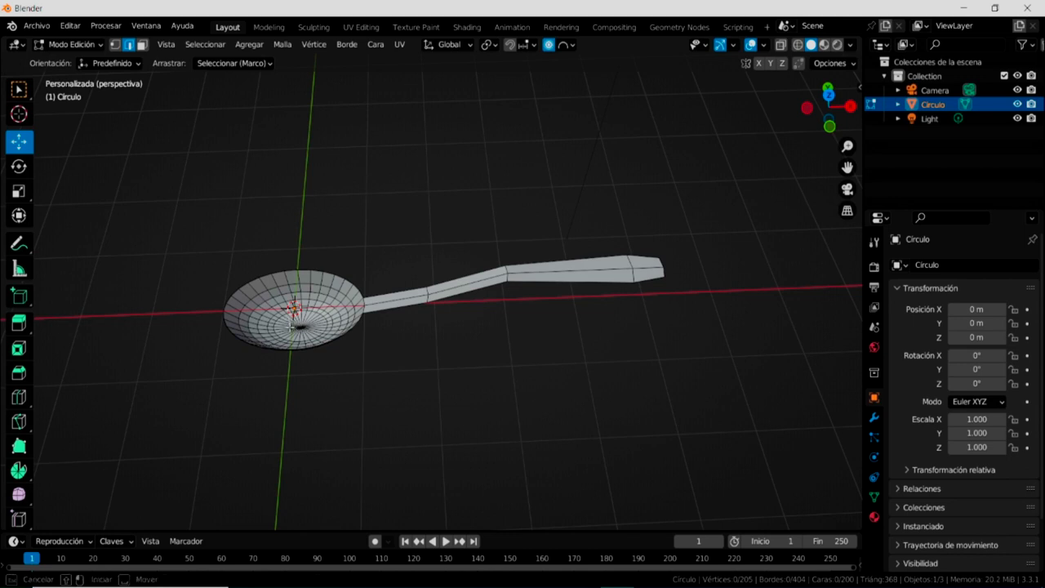
left_click_drag(309, 329, 278, 314)
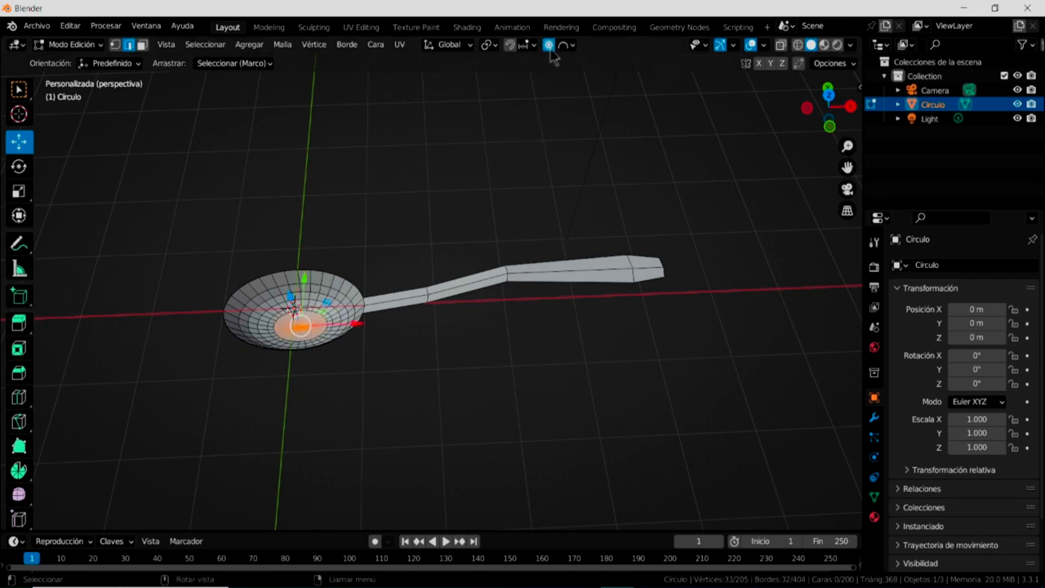
middle_click_drag(347, 371, 288, 271)
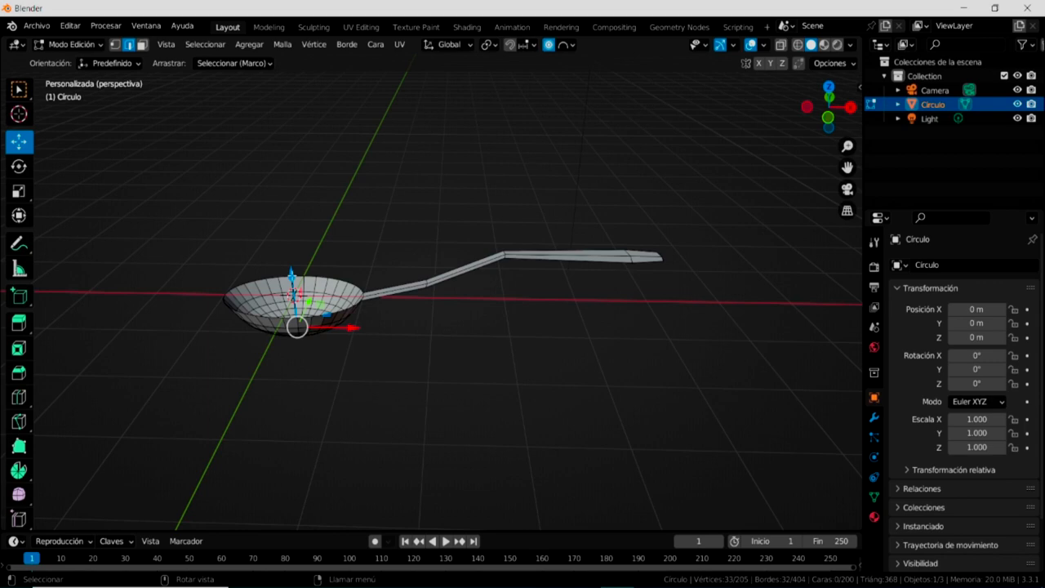
left_click_drag(290, 270, 291, 273)
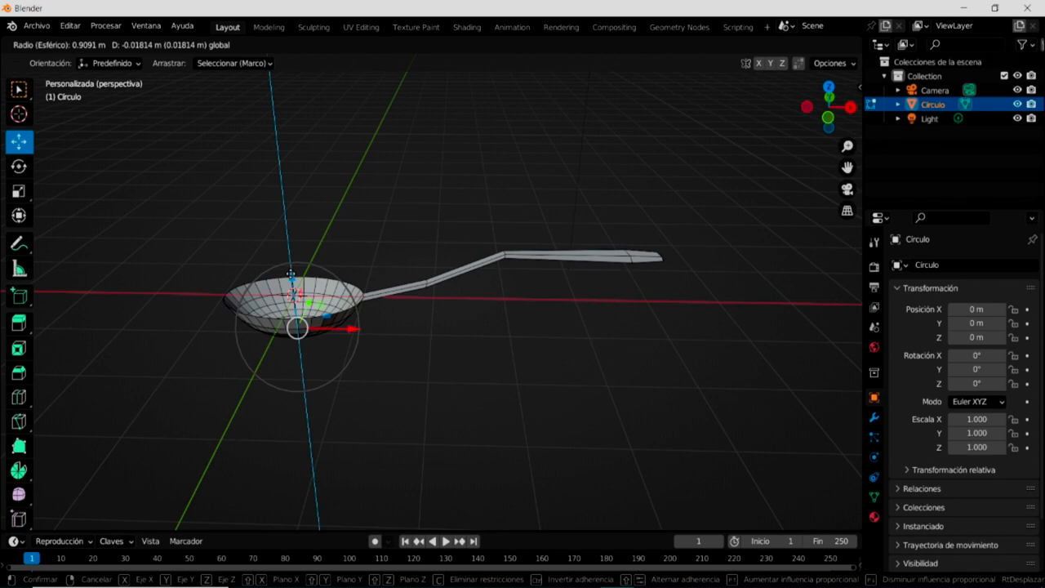
left_click_drag(290, 272, 290, 273)
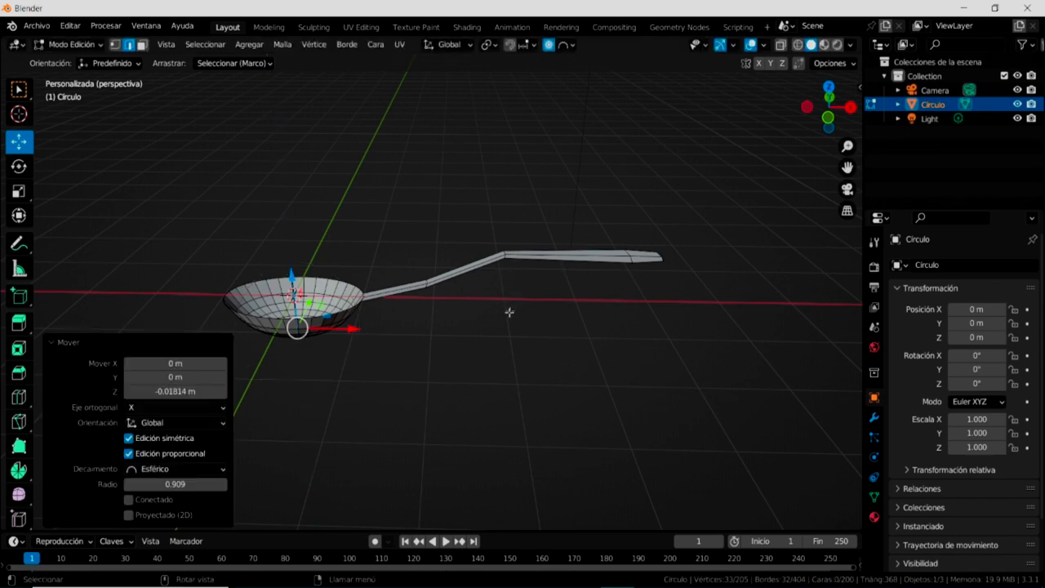
middle_click_drag(509, 312, 510, 312)
left_click(428, 177)
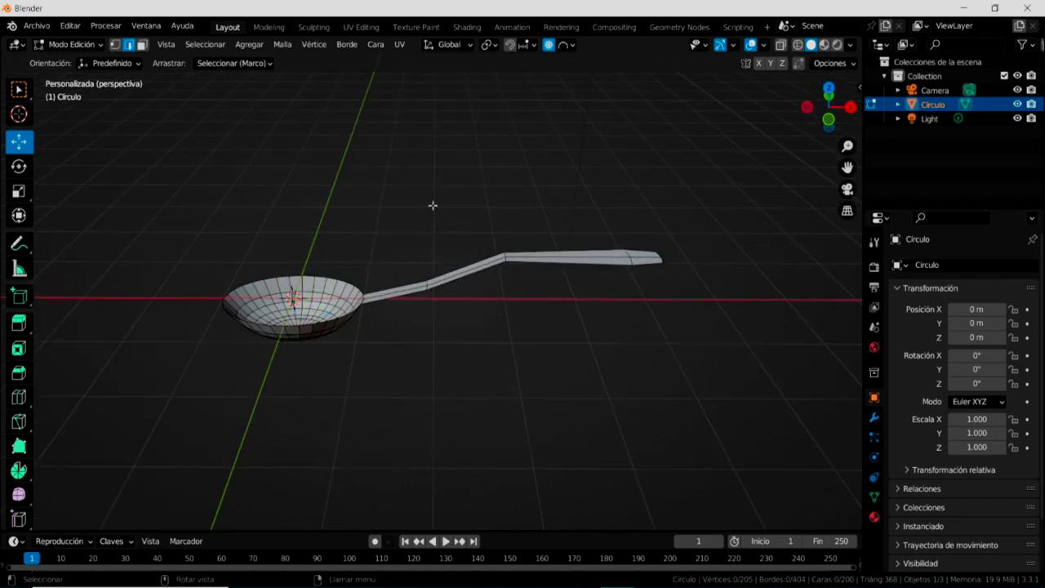
mouse_move(433, 205)
middle_mouse_down()
mouse_move(436, 341)
mouse_move(457, 205)
mouse_move(434, 182)
mouse_move(437, 225)
middle_mouse_up()
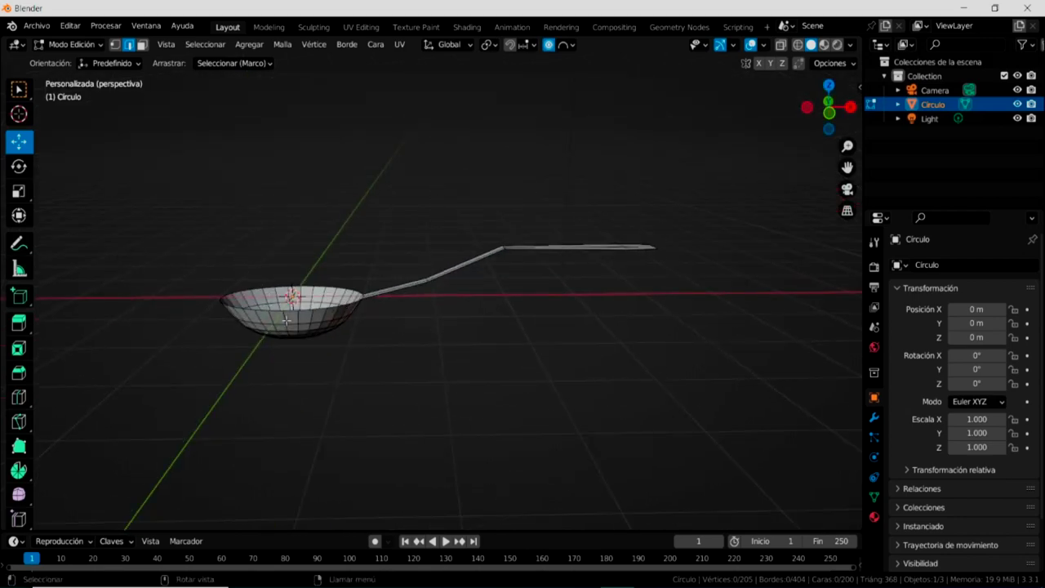
Extrude the entire spoon 0.078756 m downward along global Z to give it thickness.
key("KP_1")
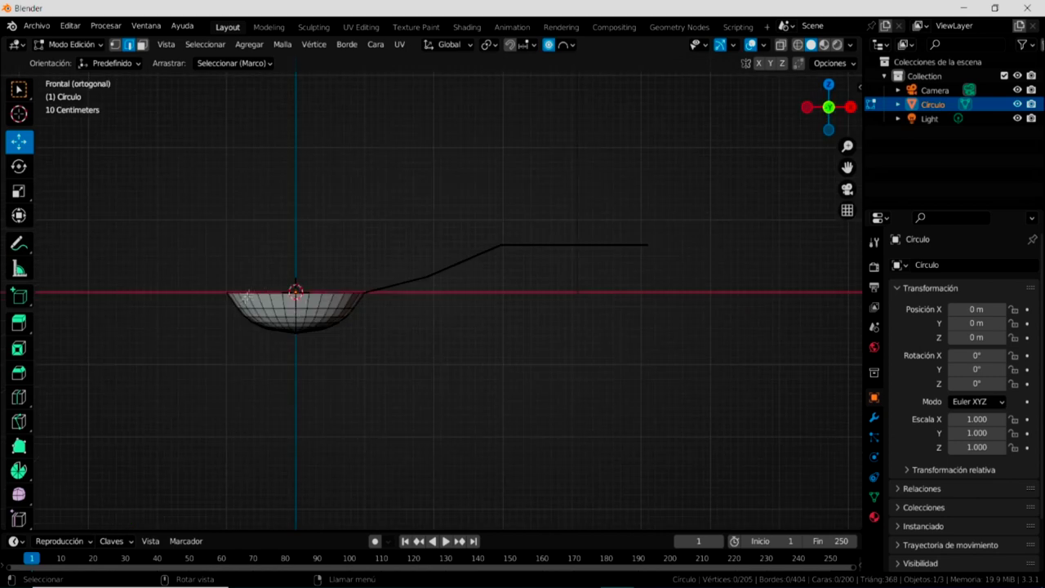
key("a")
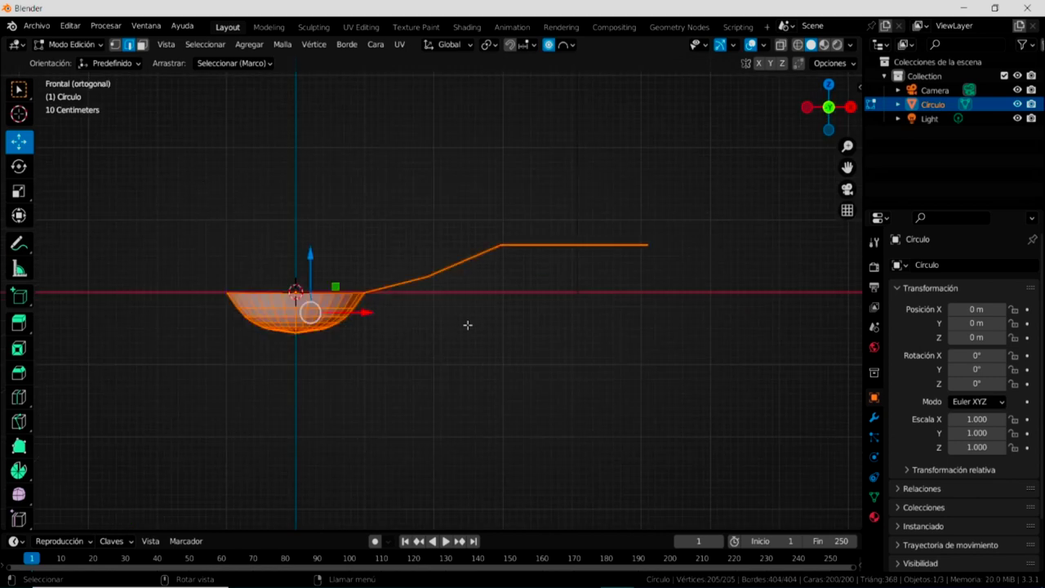
key("e")
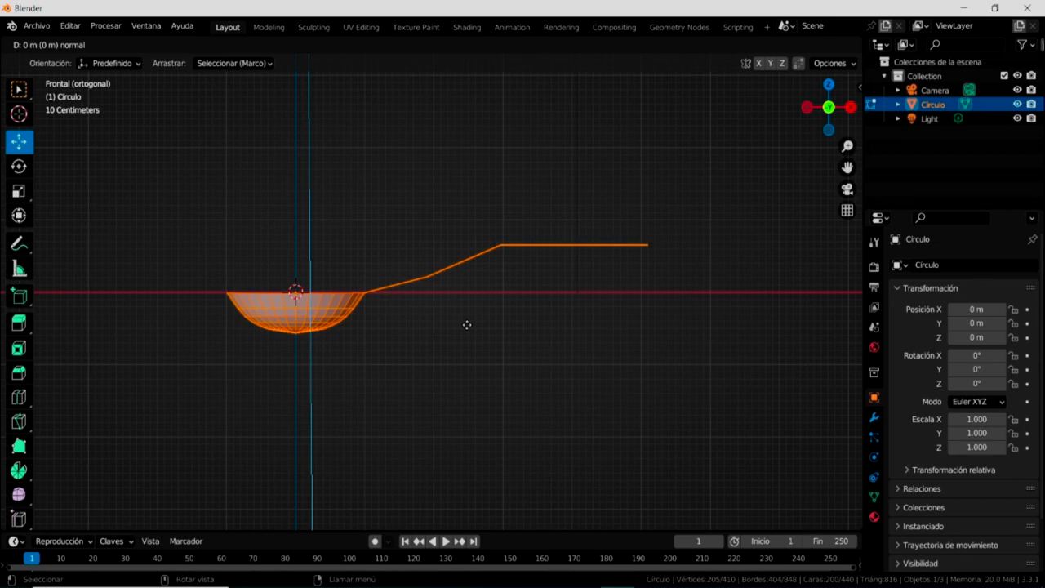
key("z")
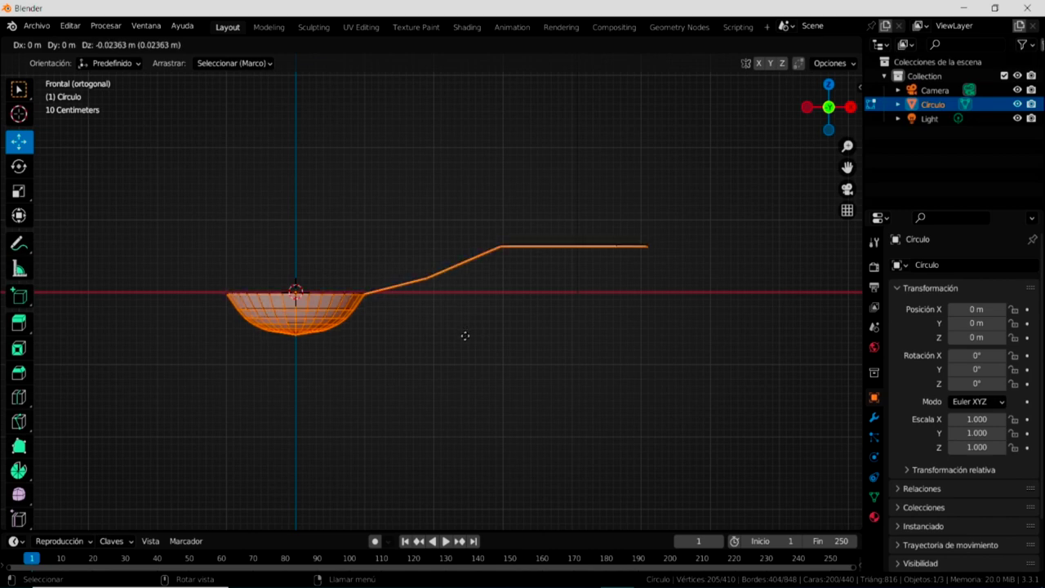
key("z")
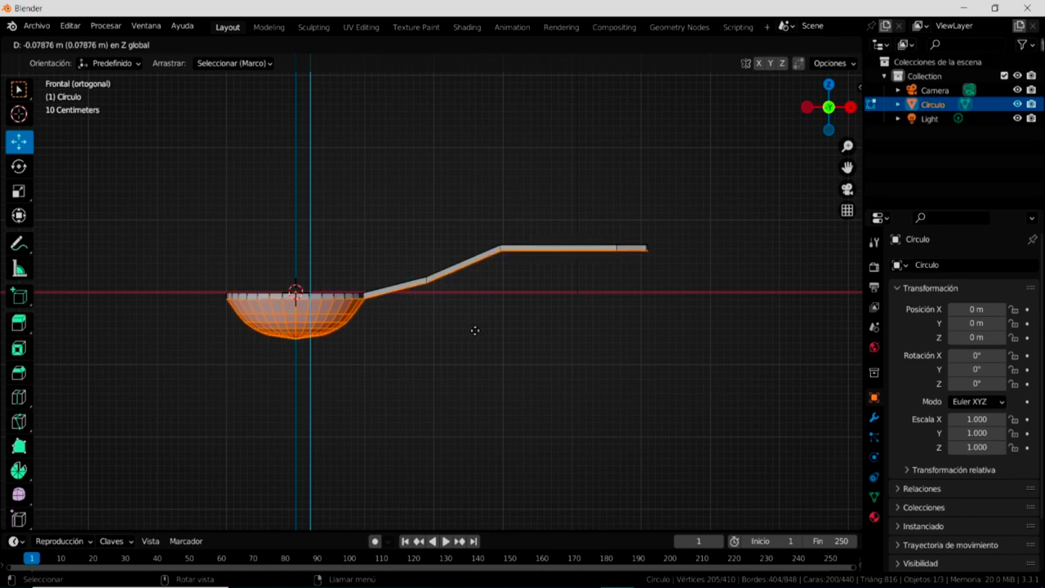
left_click(474, 329)
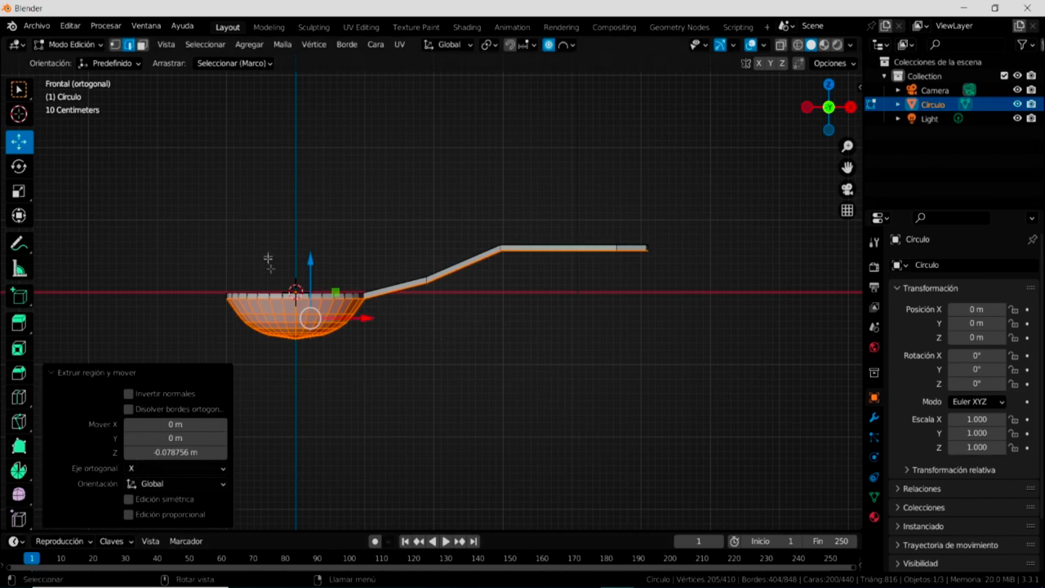
middle_click_drag(533, 315, 521, 341)
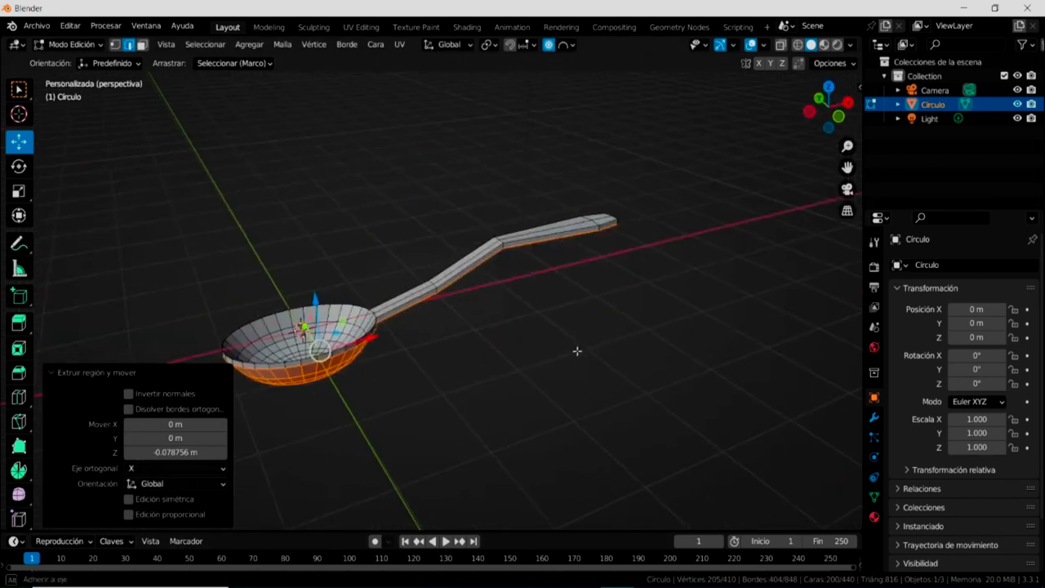
Return to Object Mode, apply Shade Smooth to the spoon, and show its Material properties.
left_click(92, 45)
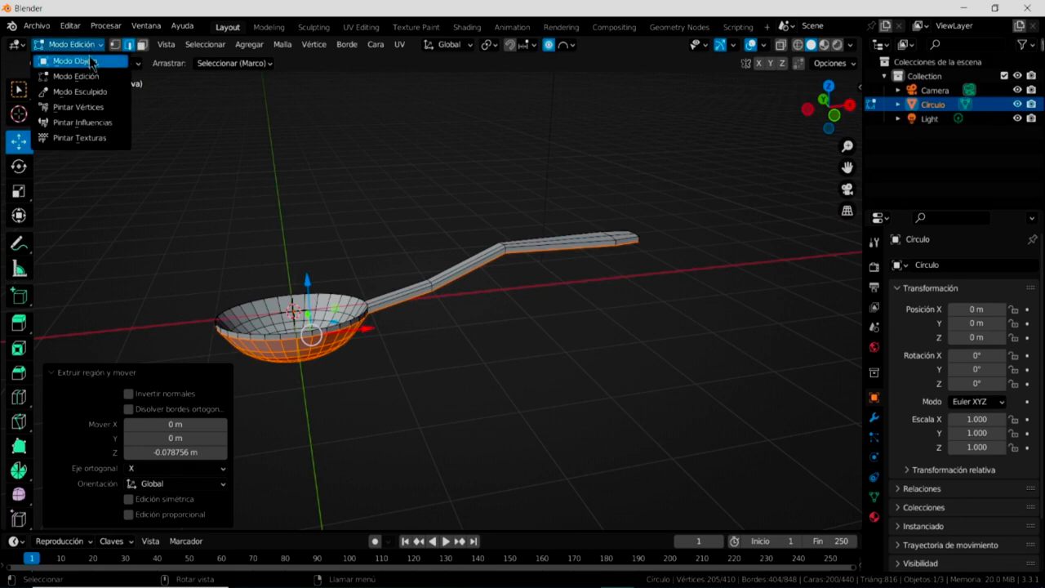
left_click(75, 61)
mouse_move(533, 289)
middle_mouse_down()
mouse_move(501, 319)
mouse_move(462, 303)
middle_mouse_up()
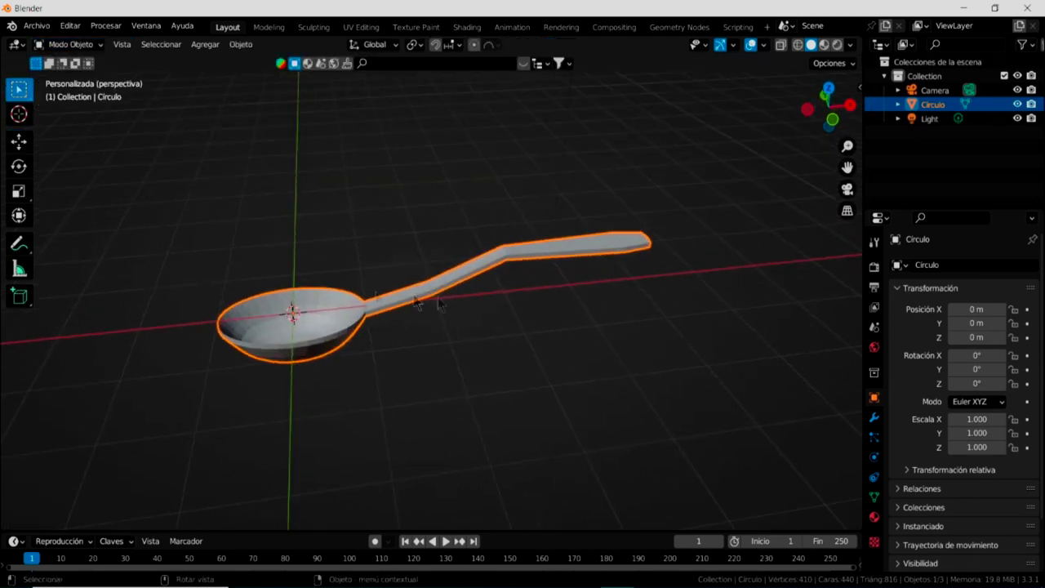
right_click(325, 320)
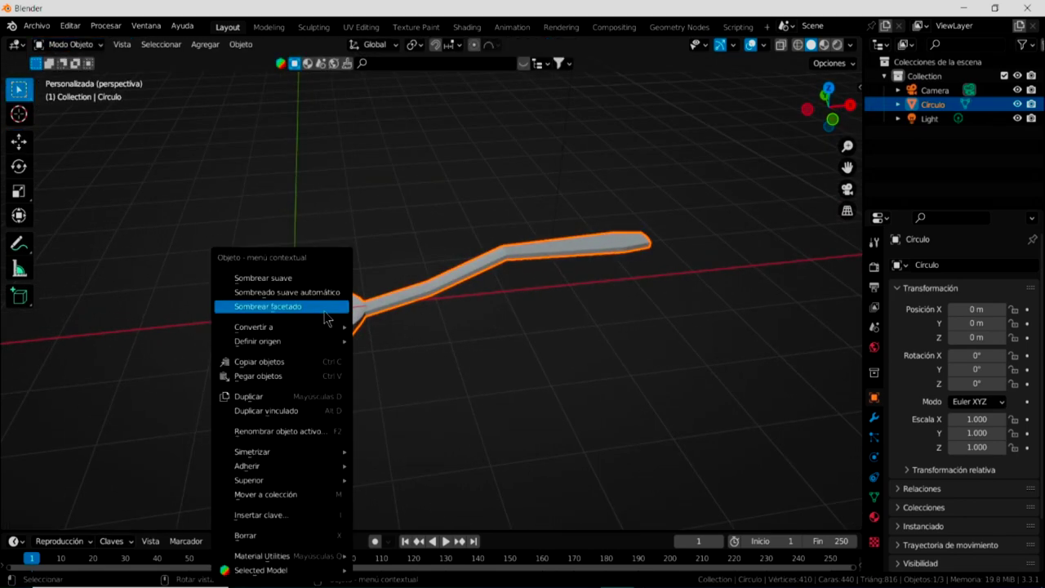
left_click(315, 283)
mouse_move(468, 338)
middle_mouse_down()
mouse_move(447, 248)
mouse_move(460, 391)
mouse_move(435, 263)
mouse_move(493, 283)
mouse_move(412, 312)
mouse_move(507, 324)
mouse_move(849, 414)
middle_mouse_up()
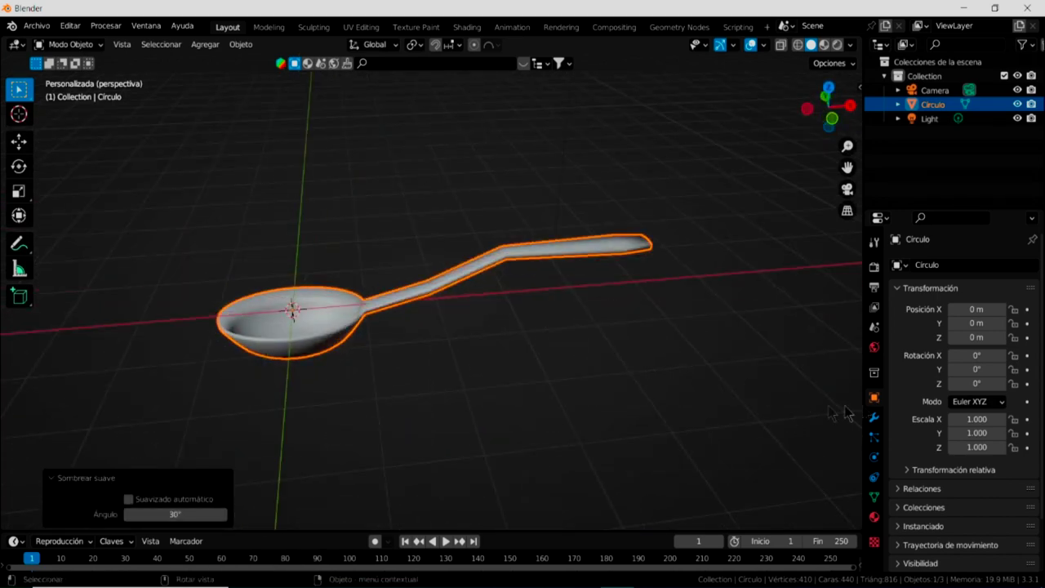
left_click(874, 518)
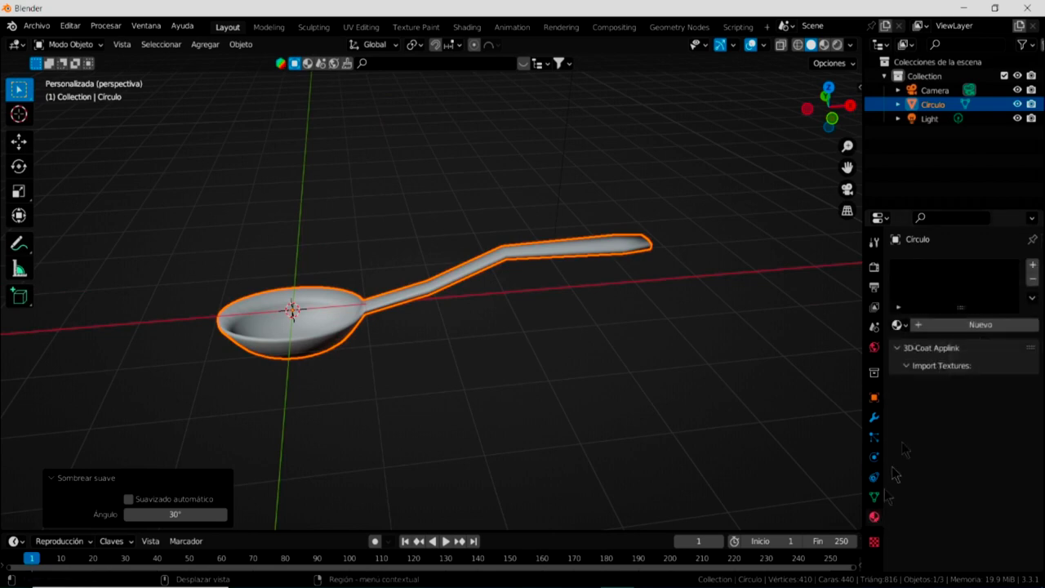
Create a new material for the spoon and set its base colour value to 1.0 white.
left_click(908, 326)
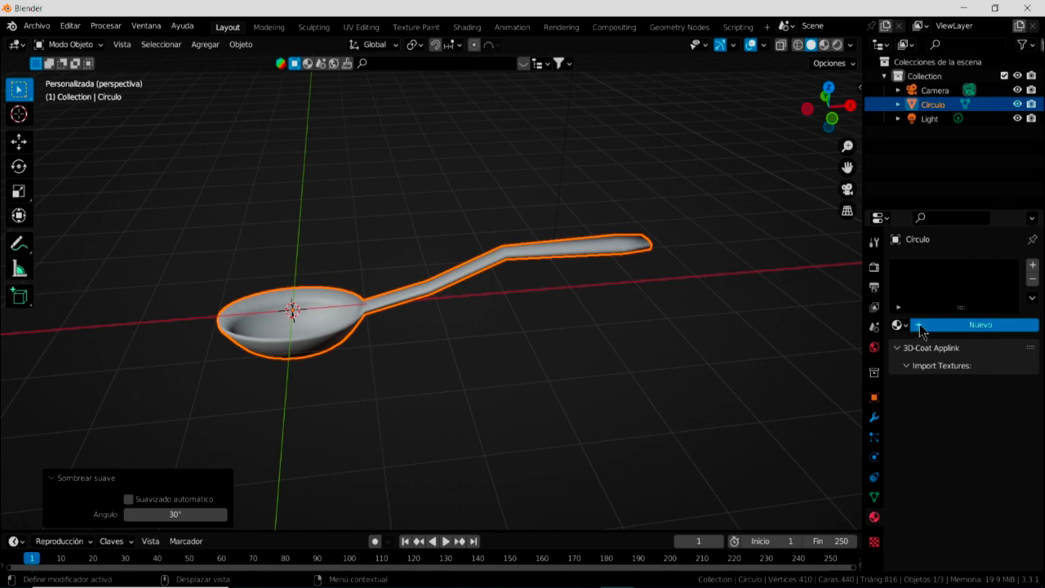
left_click(970, 326)
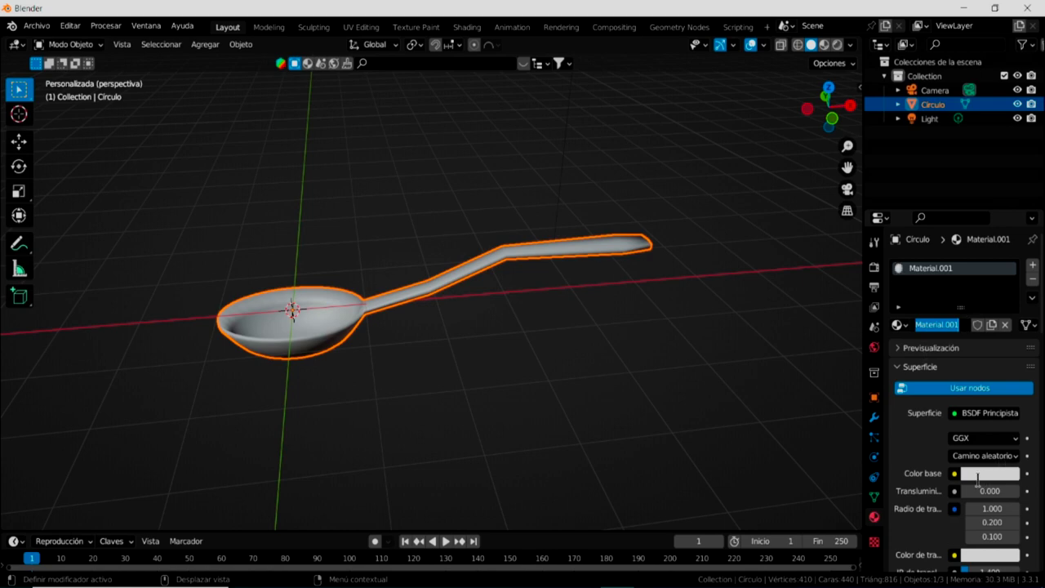
left_click(991, 473)
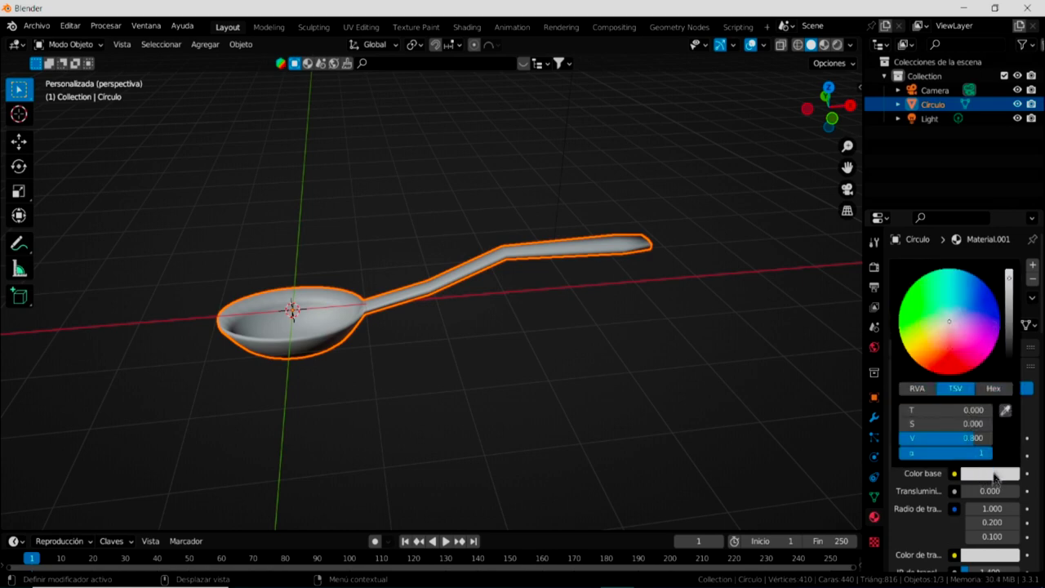
left_click_drag(1011, 282, 1009, 271)
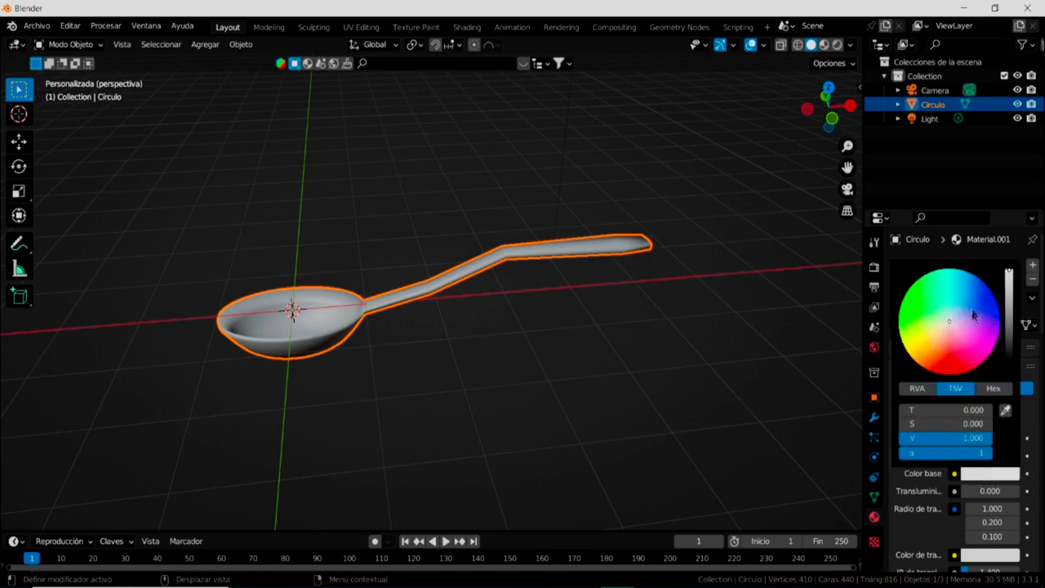
Set Metallic to 1.000 and Roughness to 0.000, then switch to Material Preview.
scroll(931, 494, "down", 1)
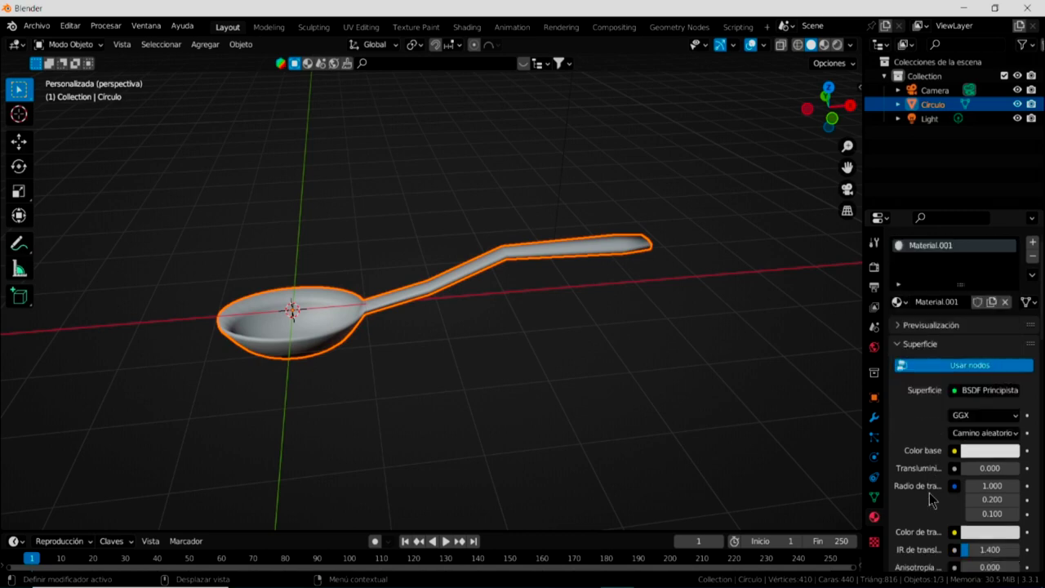
scroll(930, 500, "down", 4)
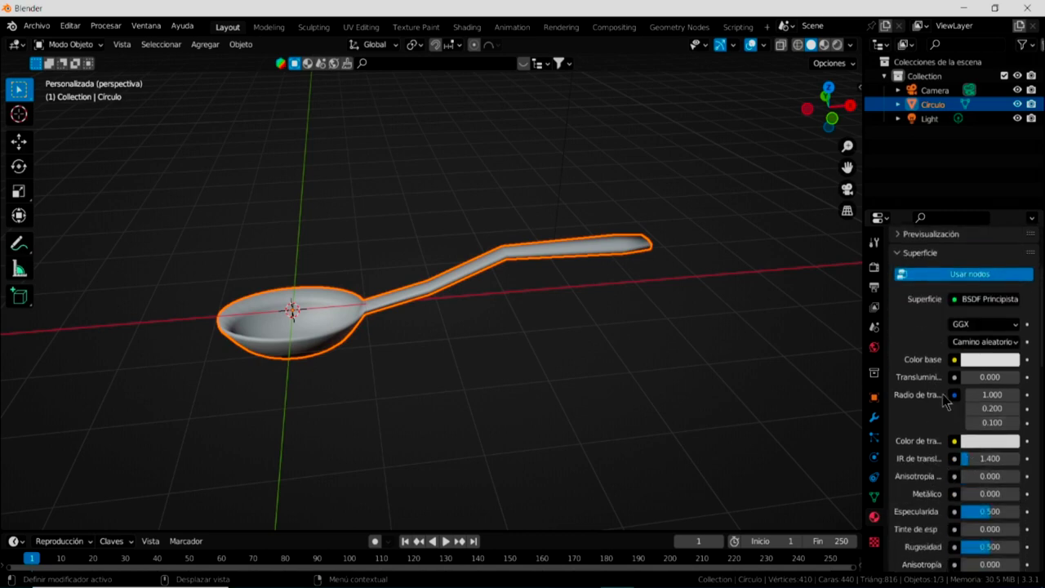
left_click_drag(969, 499, 1019, 500)
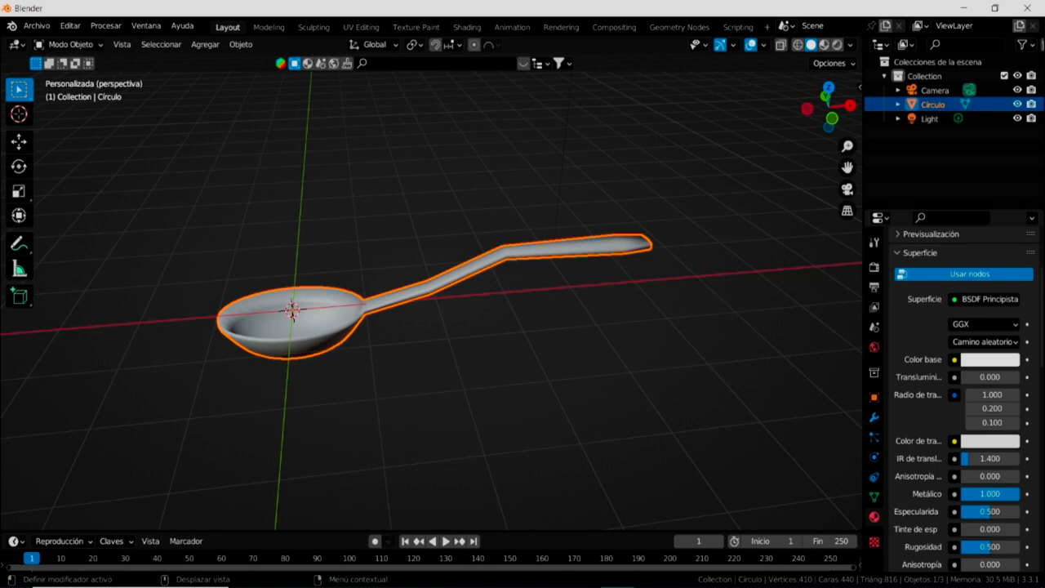
left_click_drag(990, 547, 962, 546)
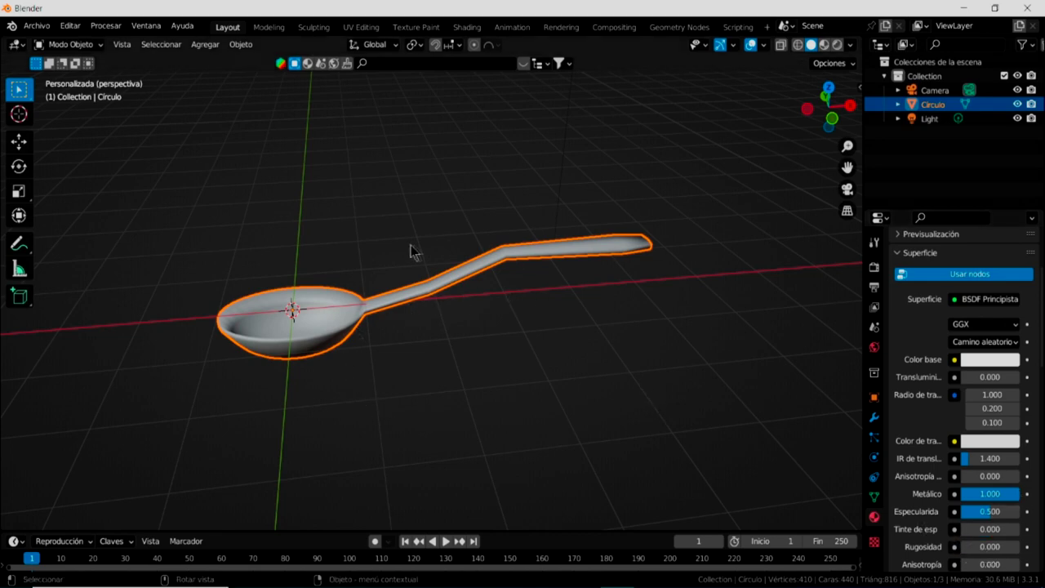
left_click(824, 47)
mouse_move(415, 341)
middle_mouse_down()
mouse_move(452, 406)
mouse_move(429, 245)
mouse_move(317, 215)
mouse_move(497, 375)
mouse_move(483, 368)
middle_mouse_up()
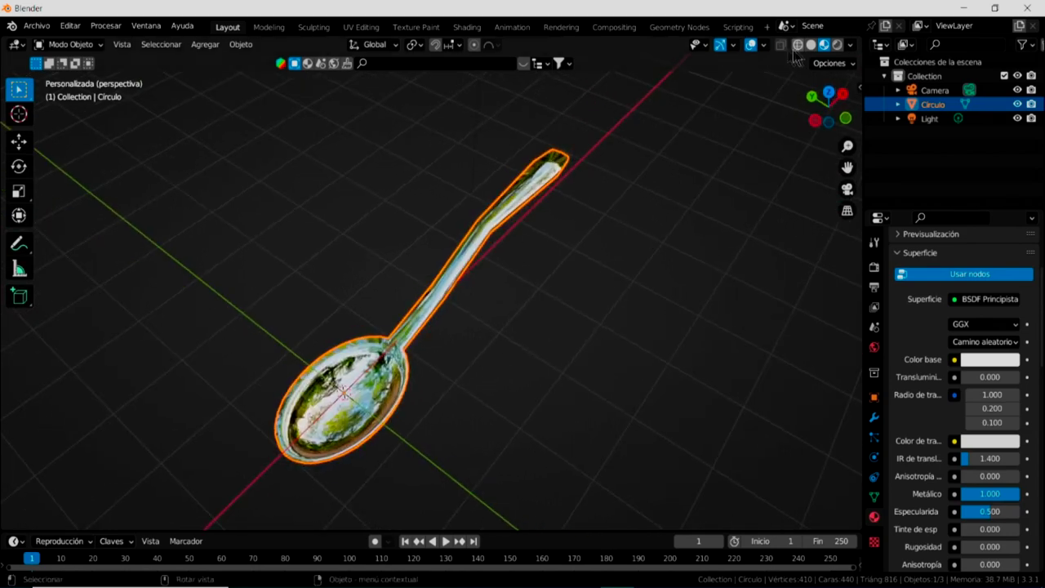
left_click(751, 45)
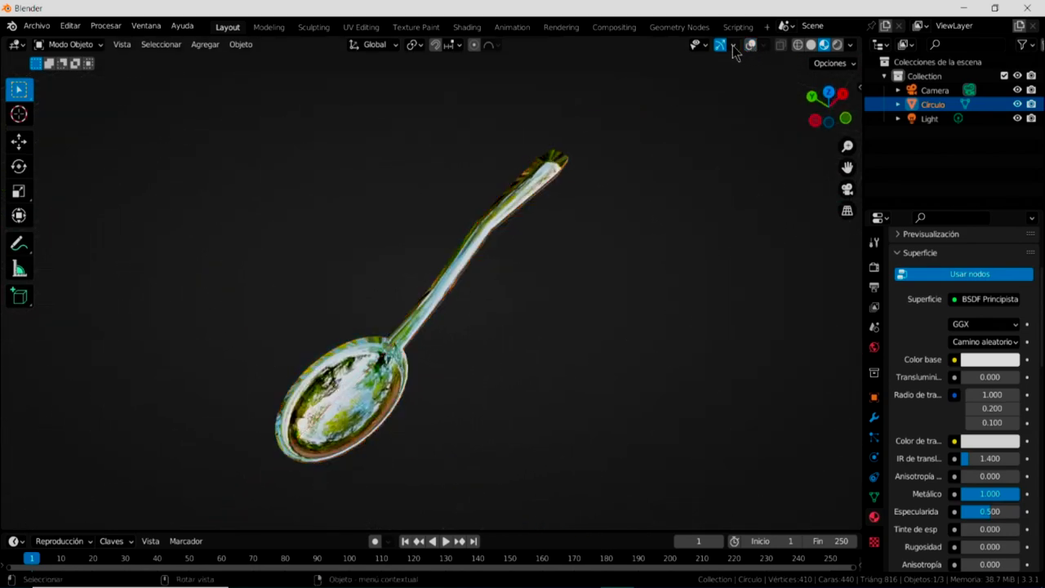
mouse_move(526, 366)
middle_mouse_down()
mouse_move(501, 238)
mouse_move(452, 311)
mouse_move(453, 389)
mouse_move(444, 373)
mouse_move(511, 256)
middle_mouse_up()
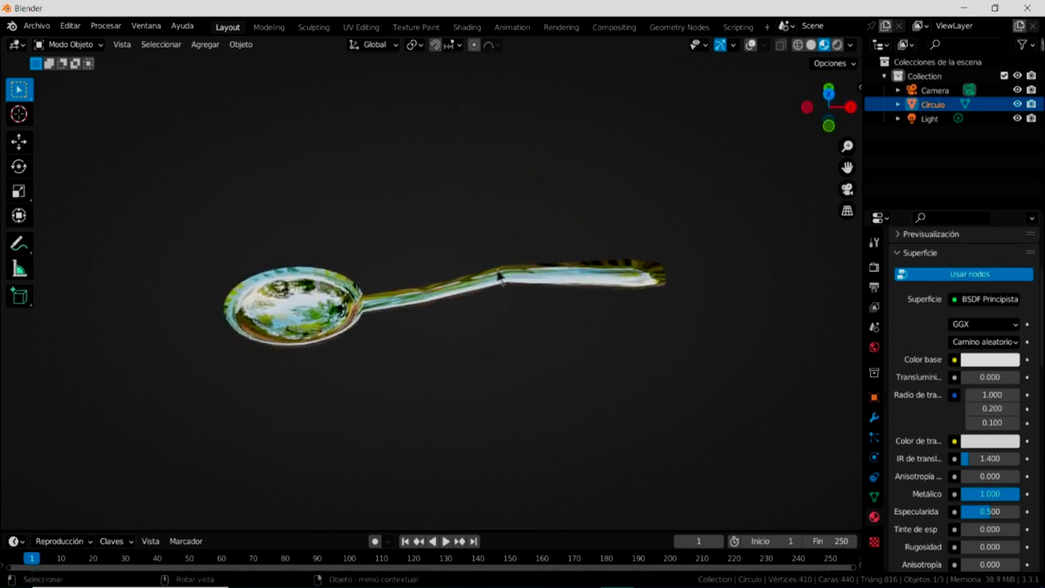
mouse_move(490, 367)
middle_mouse_down()
mouse_move(515, 313)
mouse_move(513, 240)
mouse_move(550, 335)
mouse_move(543, 359)
mouse_move(607, 289)
mouse_move(539, 348)
mouse_move(525, 430)
mouse_move(596, 372)
mouse_move(599, 283)
mouse_move(518, 381)
mouse_move(572, 443)
mouse_move(580, 358)
mouse_move(567, 303)
mouse_move(508, 308)
mouse_move(566, 420)
mouse_move(586, 365)
mouse_move(562, 285)
mouse_move(446, 345)
mouse_move(550, 409)
mouse_move(571, 322)
mouse_move(561, 315)
middle_mouse_up()
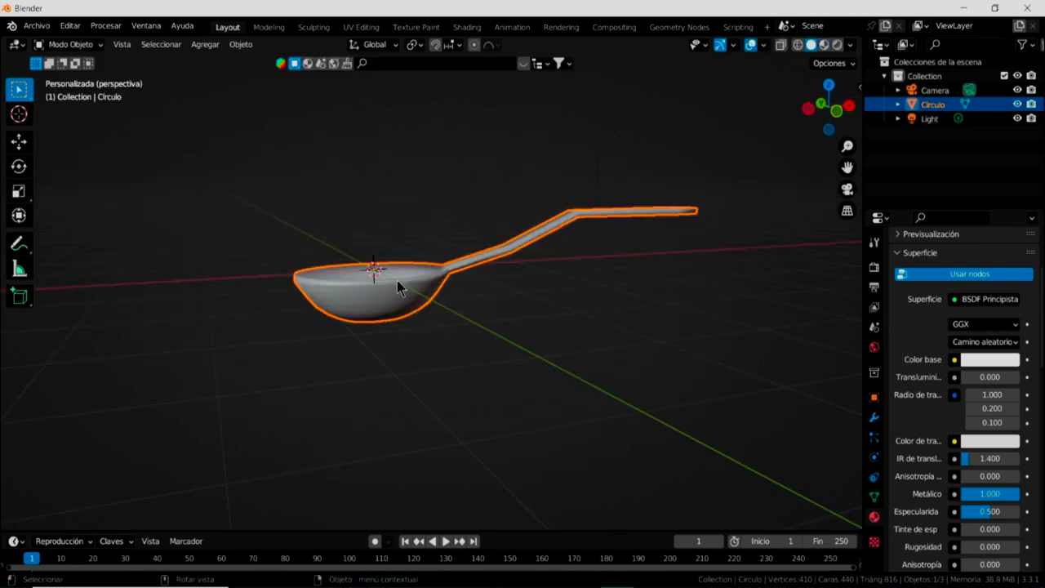
key("Delete")
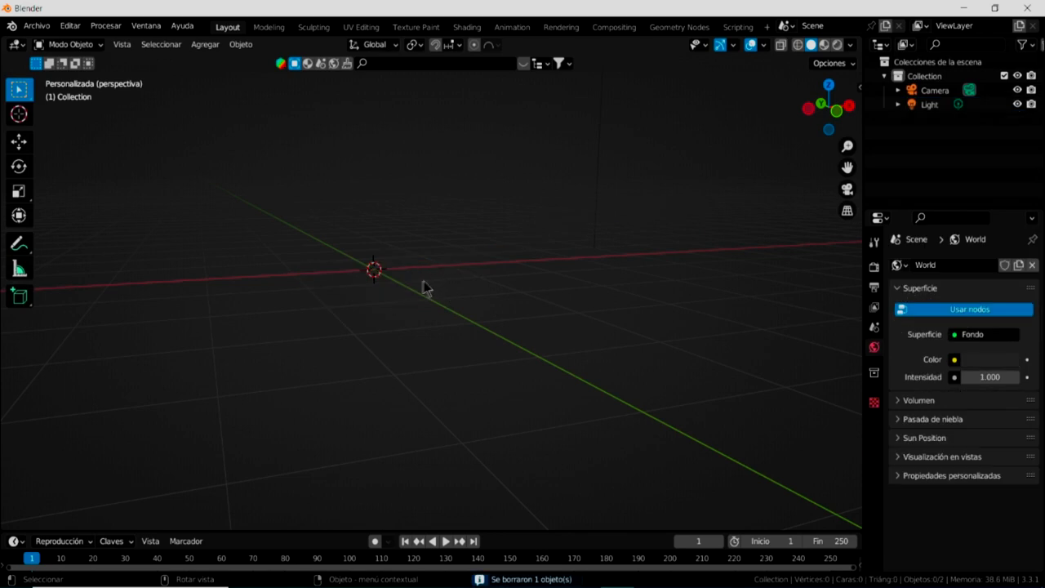
In top orthographic view, add a 32-vertex circle mesh at the origin.
key("KP_7")
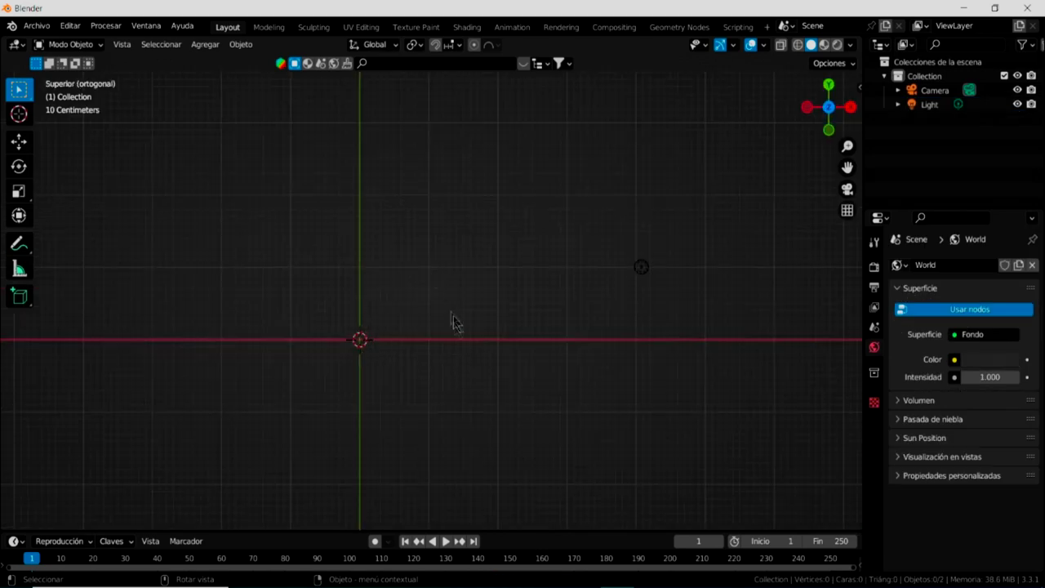
middle_click_drag(448, 350, 483, 290, "shift")
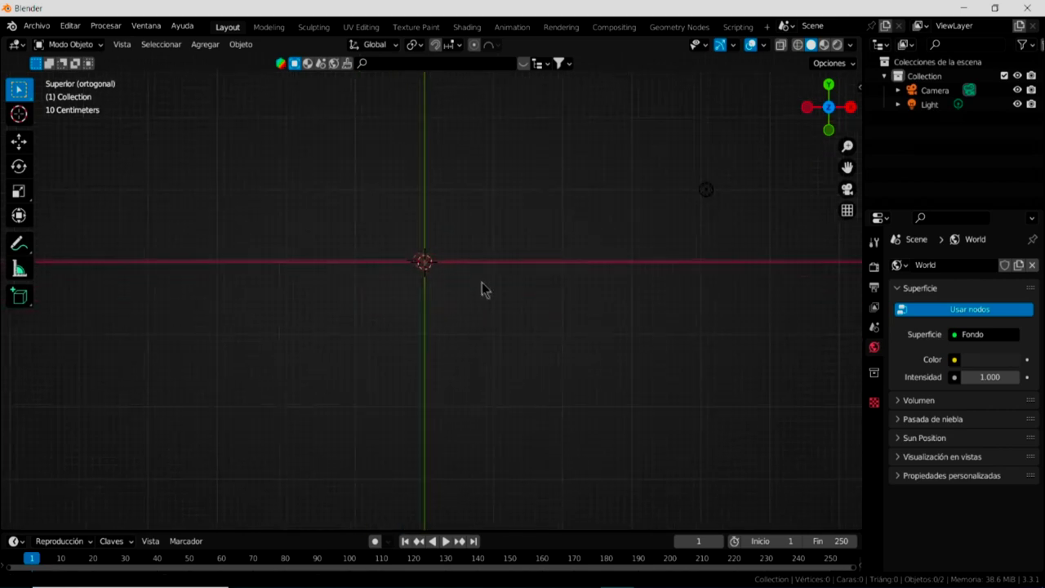
left_click(208, 45)
mouse_move(217, 61)
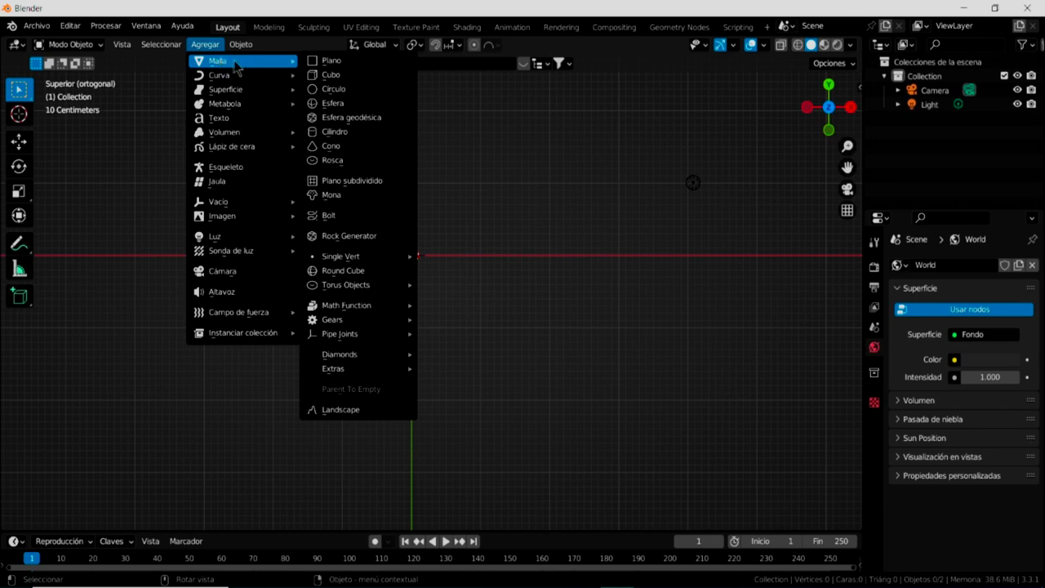
left_click(326, 89)
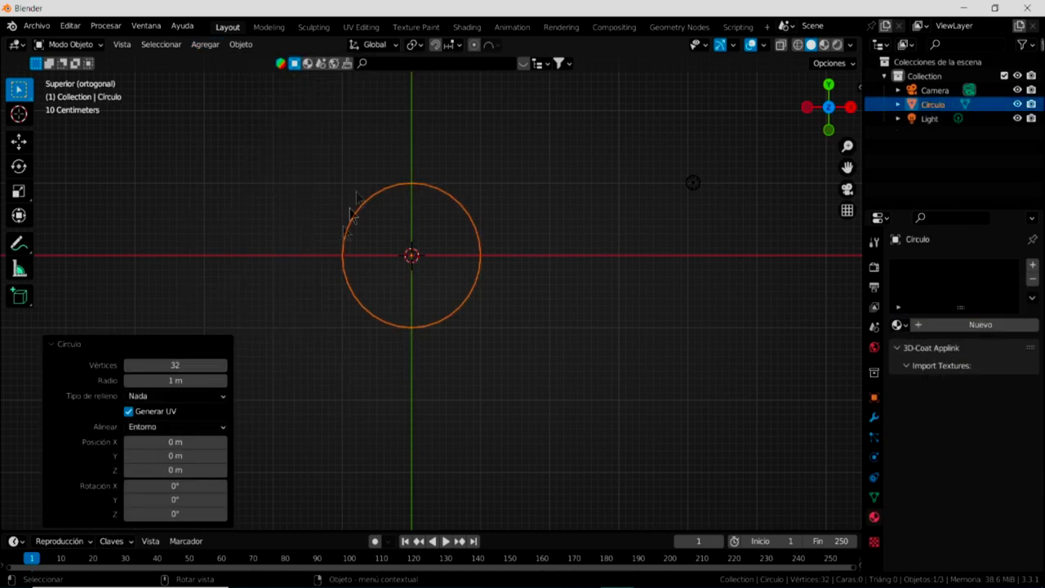
Put the circle into Edit Mode, recentre the view, and start extruding its vertex ring.
left_click(88, 47)
left_click(76, 76)
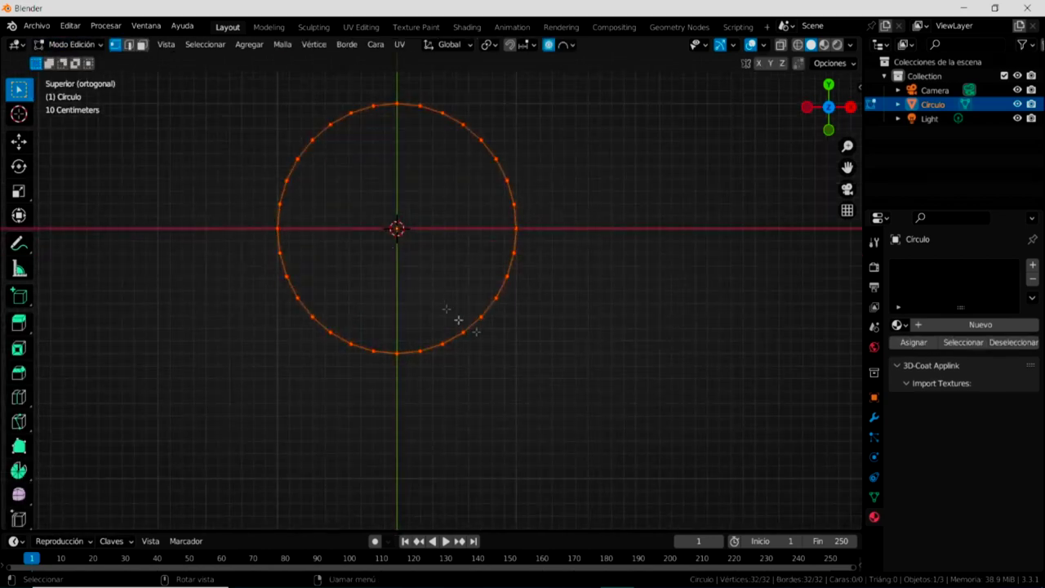
mouse_move(523, 376)
middle_mouse_down("shift")
mouse_move(590, 390)
mouse_move(489, 323)
middle_mouse_up("shift")
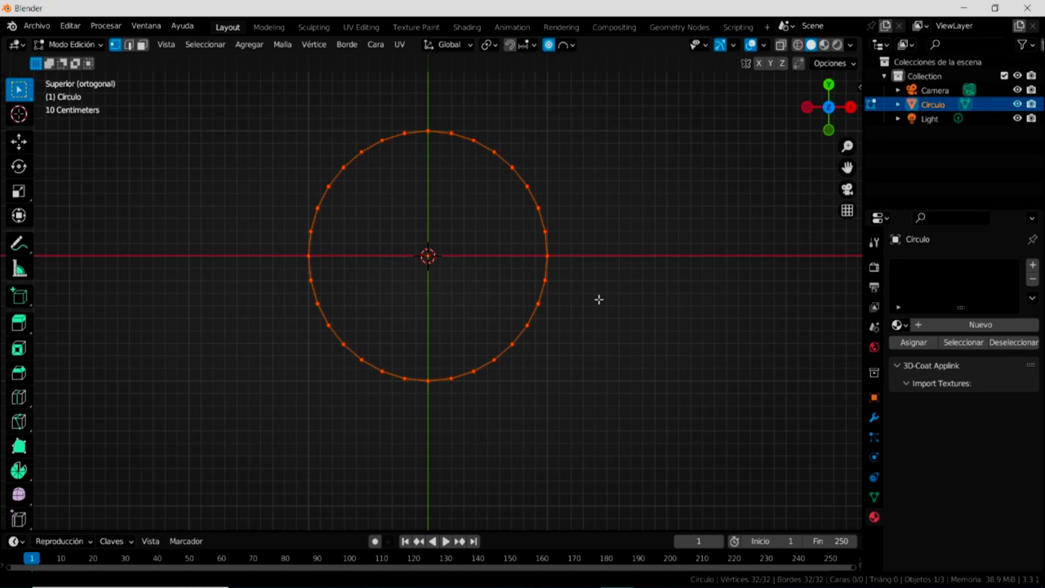
mouse_move(599, 300)
middle_mouse_down("shift")
mouse_move(567, 328)
mouse_move(489, 323)
mouse_move(512, 329)
mouse_move(503, 318)
mouse_move(532, 318)
middle_mouse_up("shift")
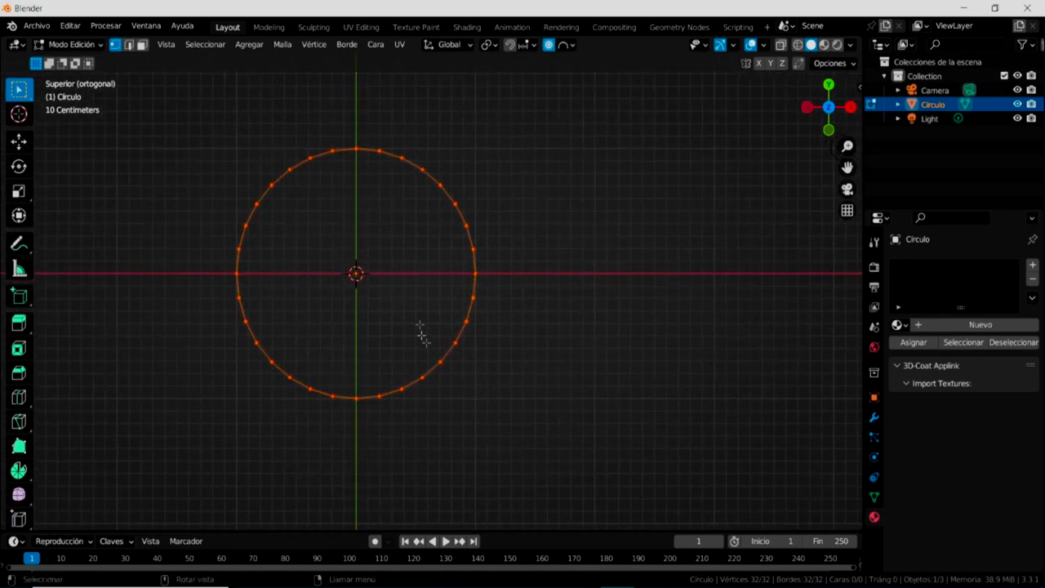
key("e")
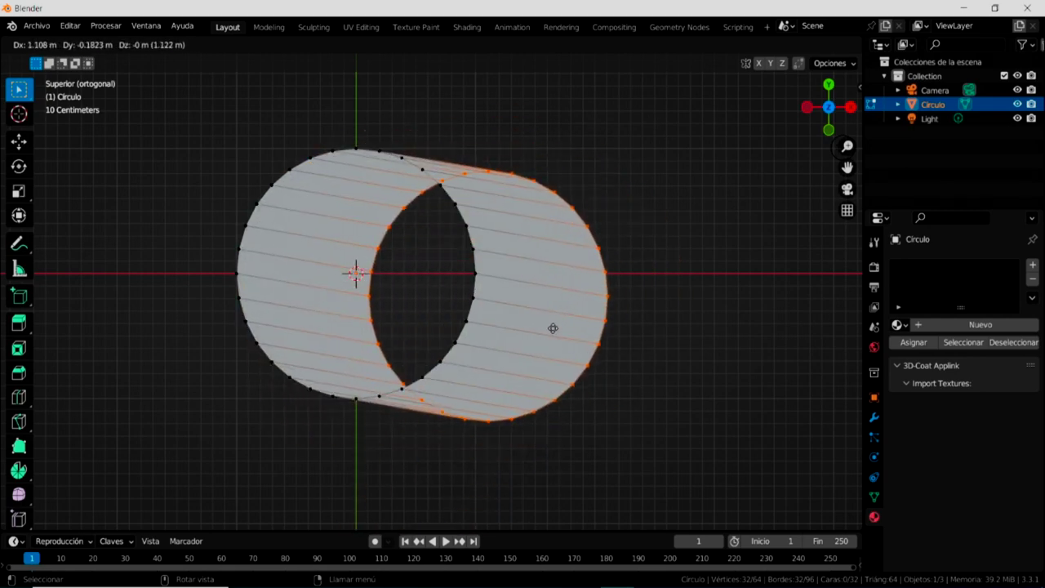
left_click(552, 328)
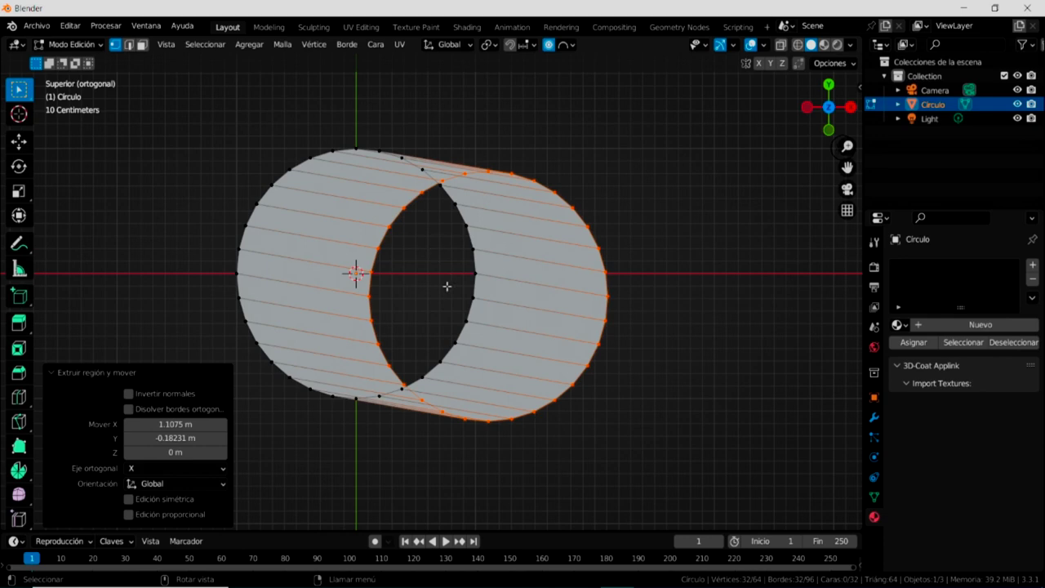
left_click(70, 25)
left_click(82, 43)
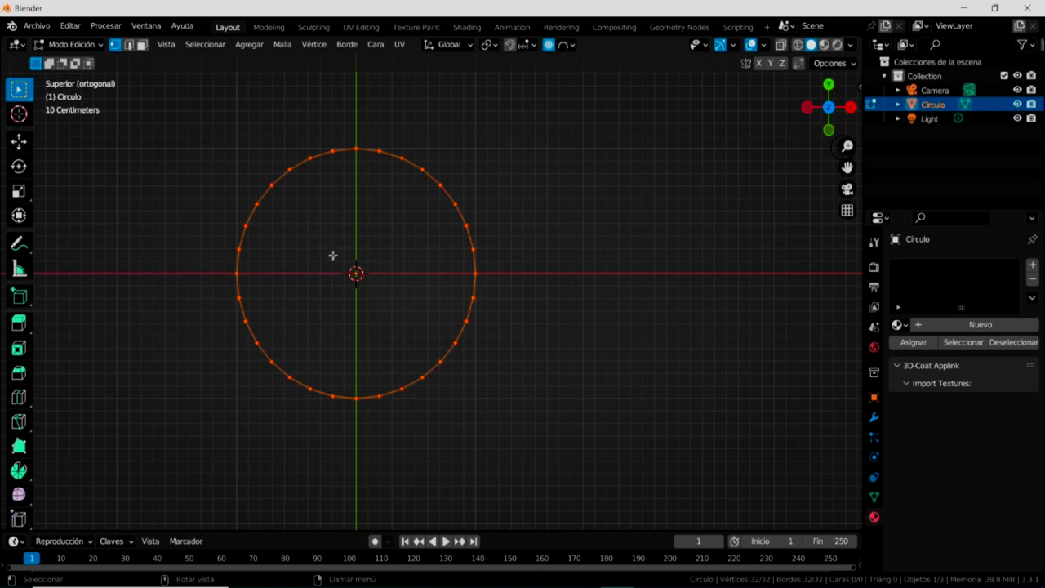
key("e")
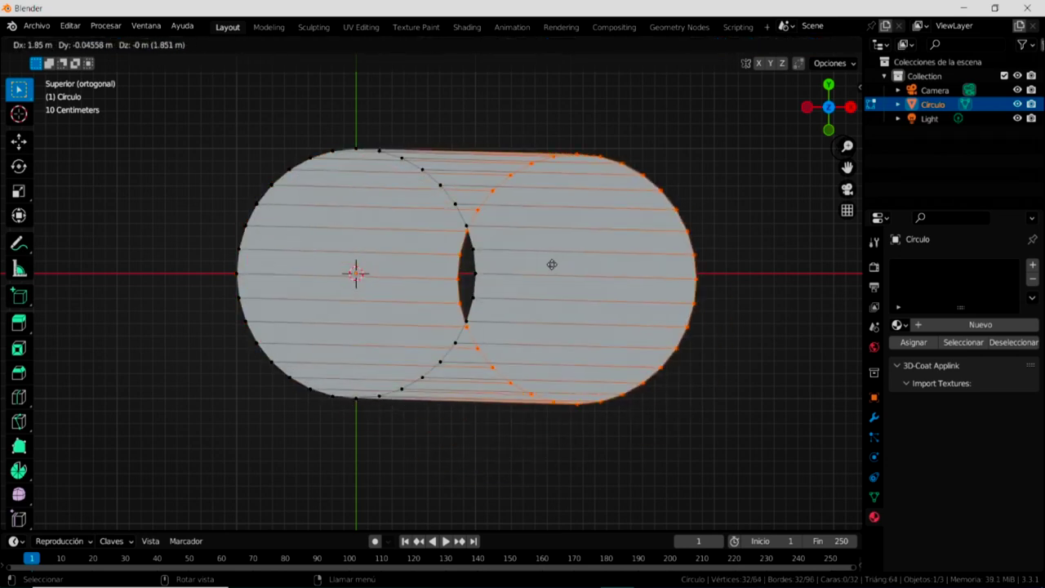
left_click(554, 265)
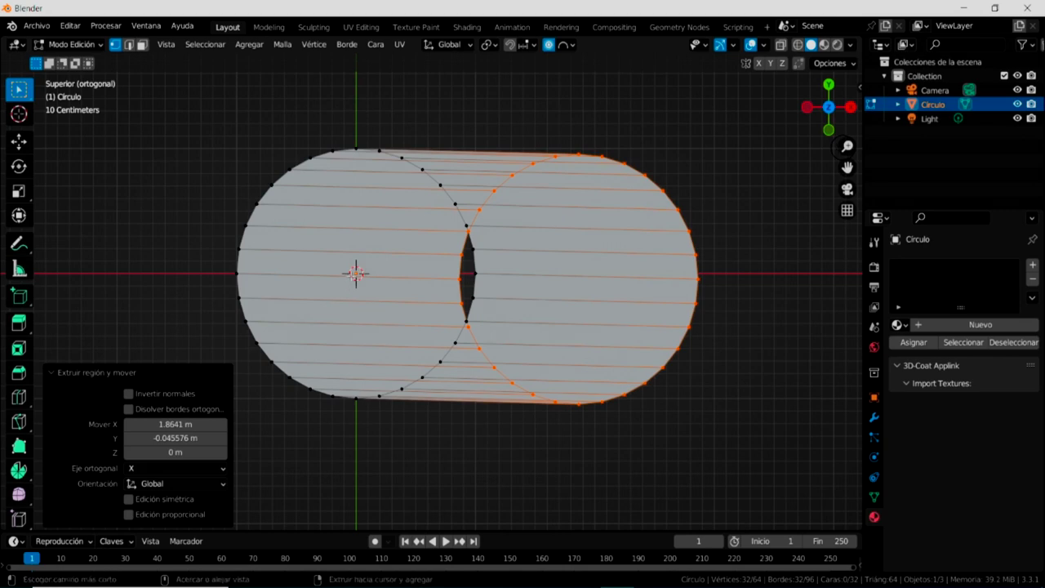
key("ctrl+z")
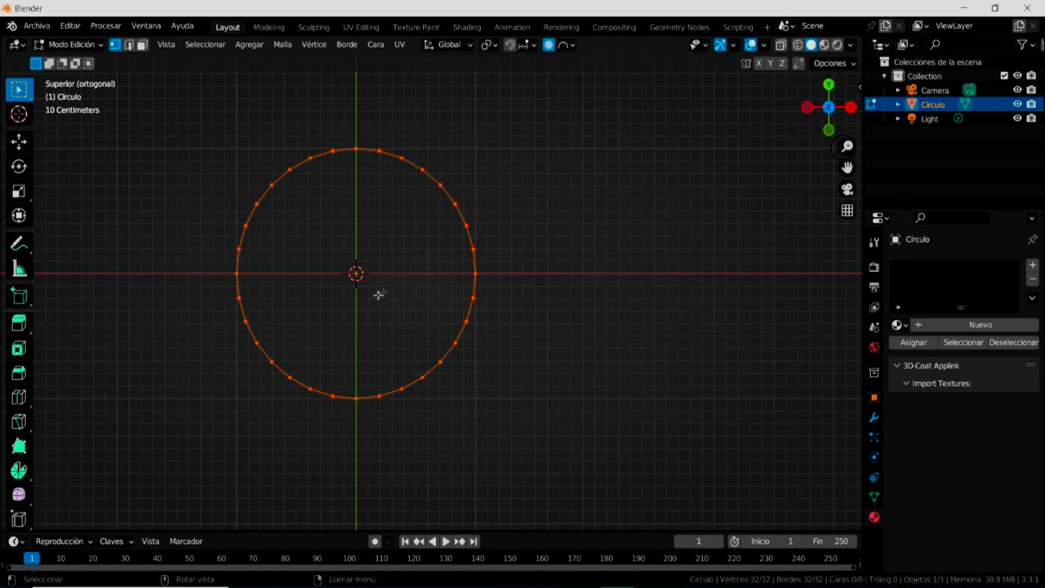
Extrude three inward rings scaled to 0.845, 0.729 and 0.717, then deselect everything.
key("e")
key("s")
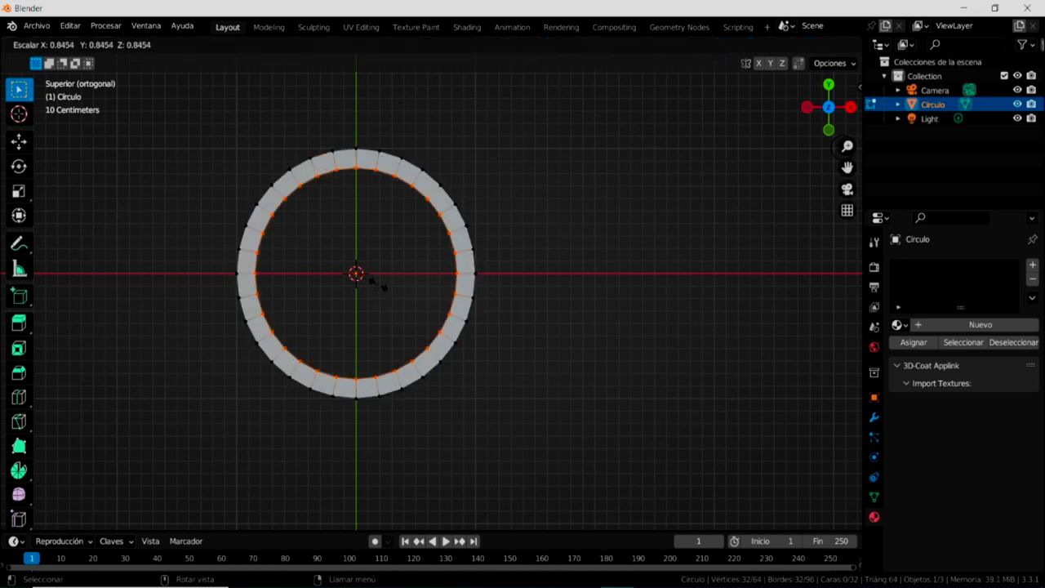
left_click(379, 284)
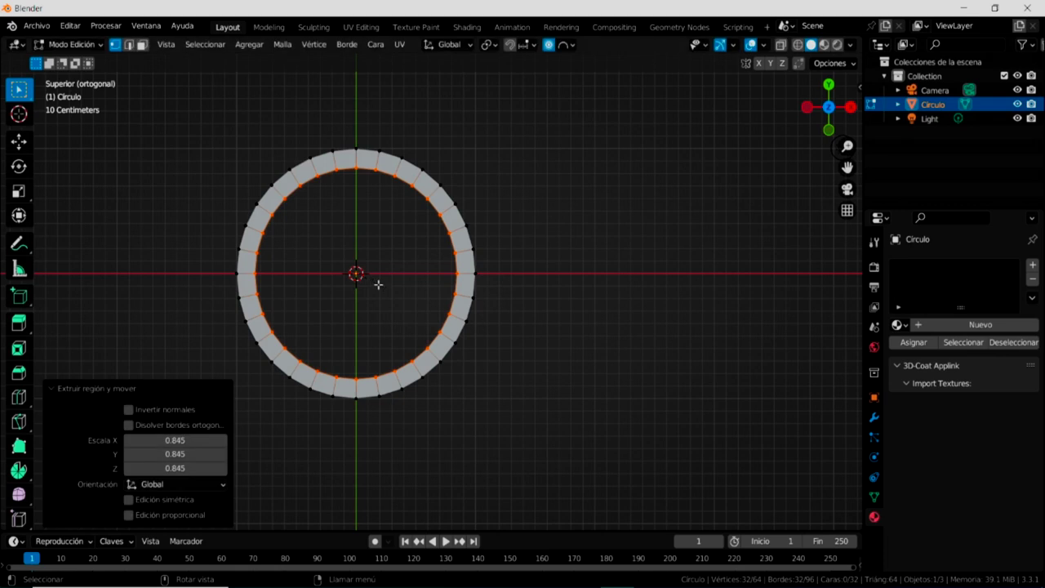
key("e")
key("s")
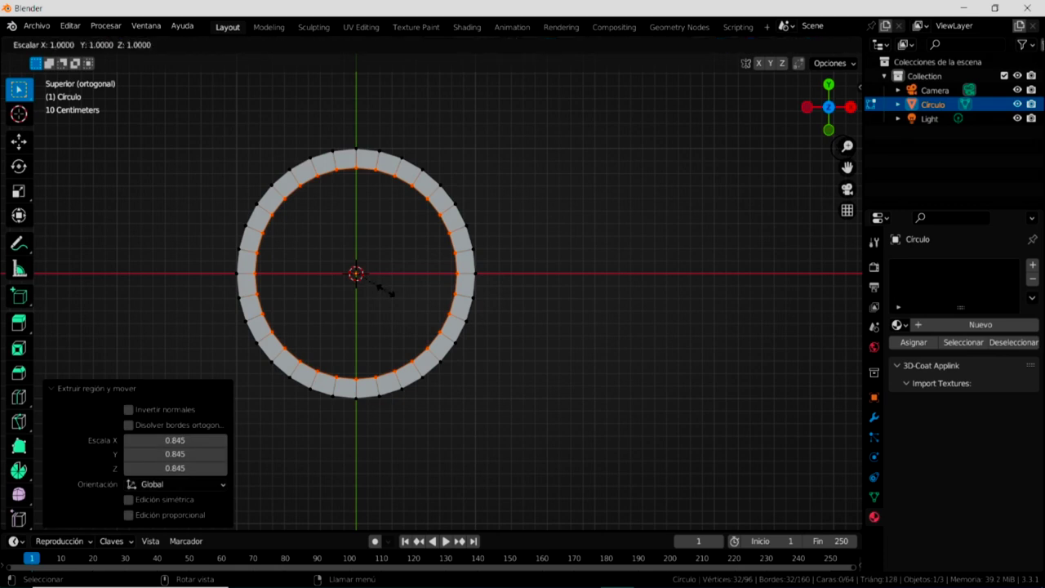
left_click(379, 286)
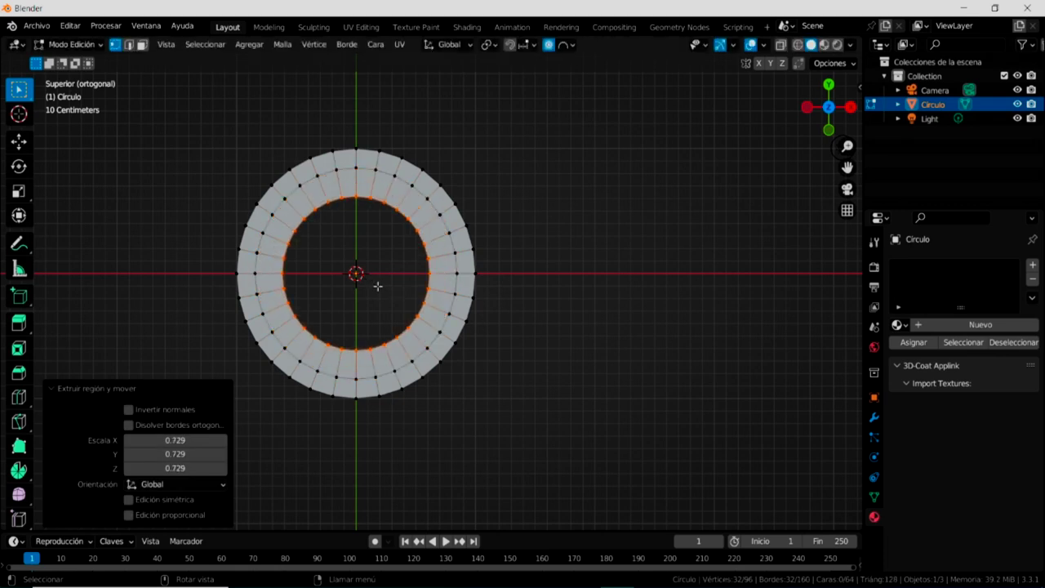
key("e")
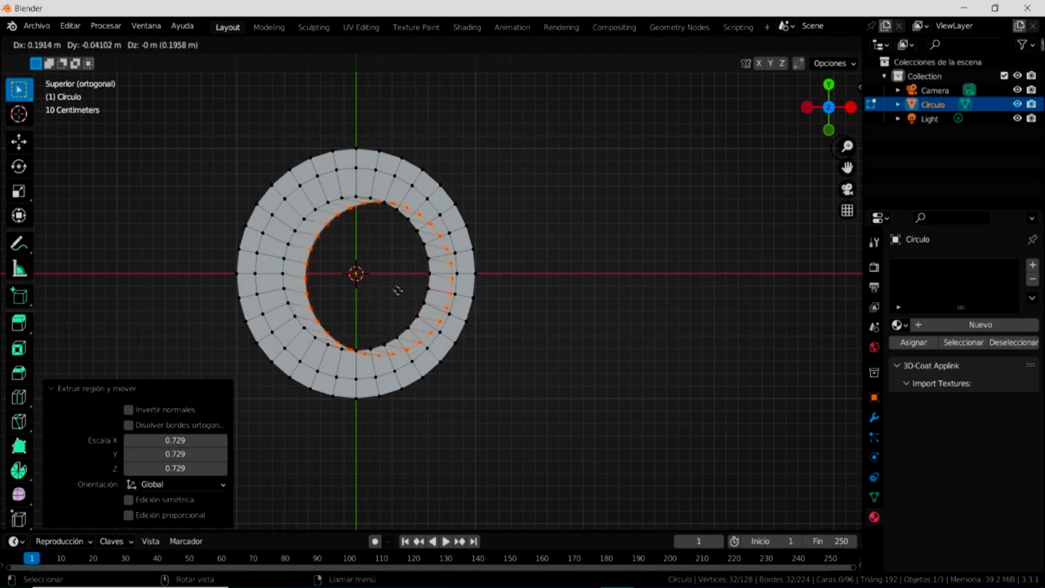
key("s")
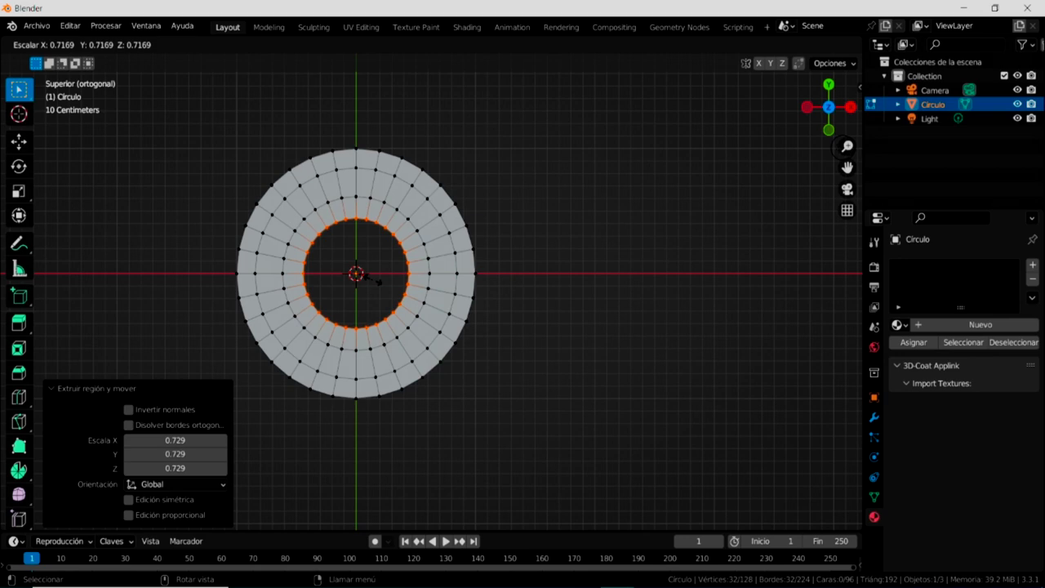
left_click(377, 282)
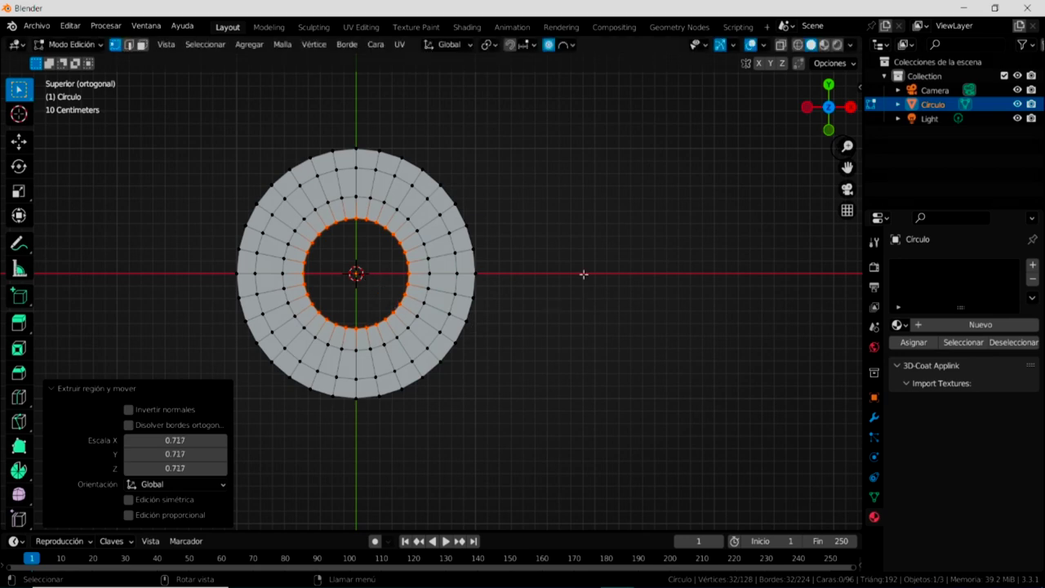
left_click(581, 231)
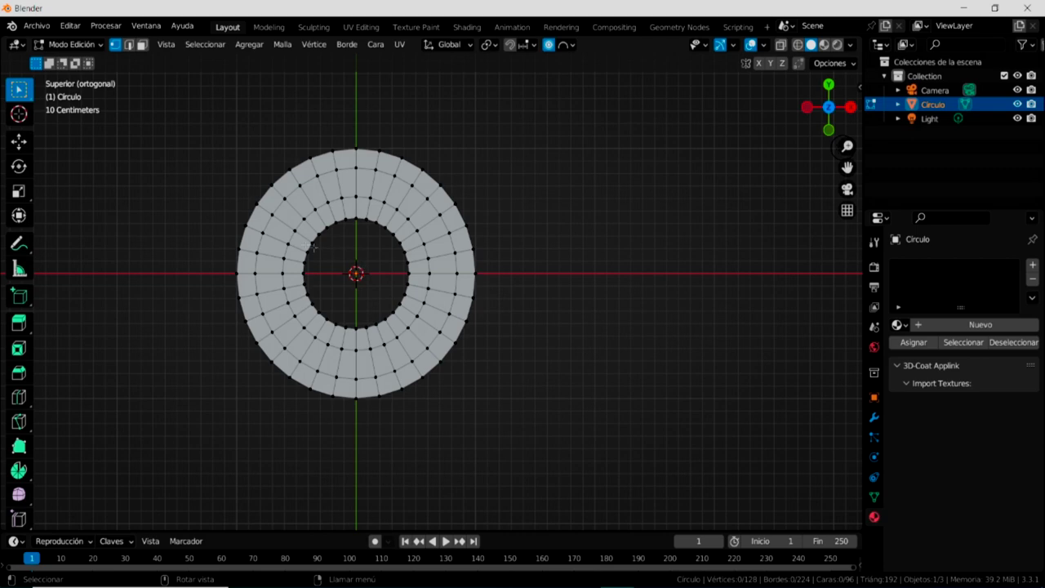
Box-select all 32 inner-ring vertices of the disc, adding with Shift, and begin extruding them.
left_click_drag(328, 252, 376, 216)
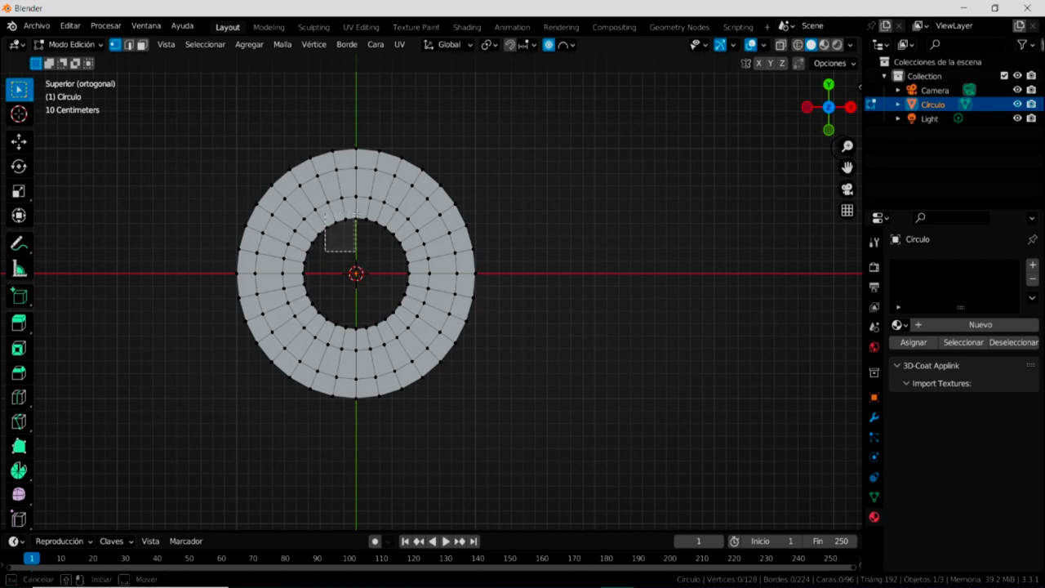
left_click_drag(376, 216, 392, 214)
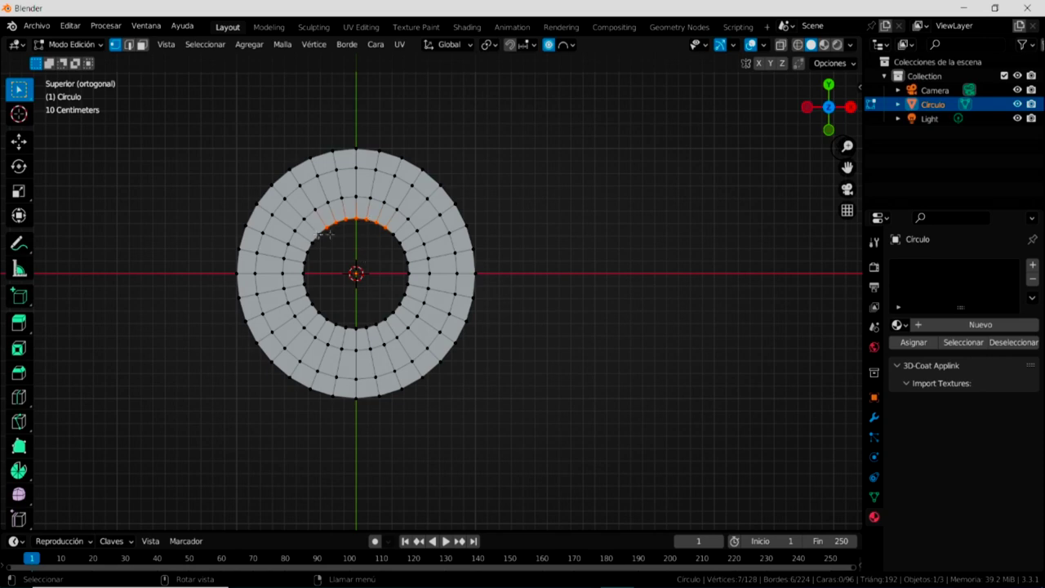
left_click_drag(391, 249, 414, 302)
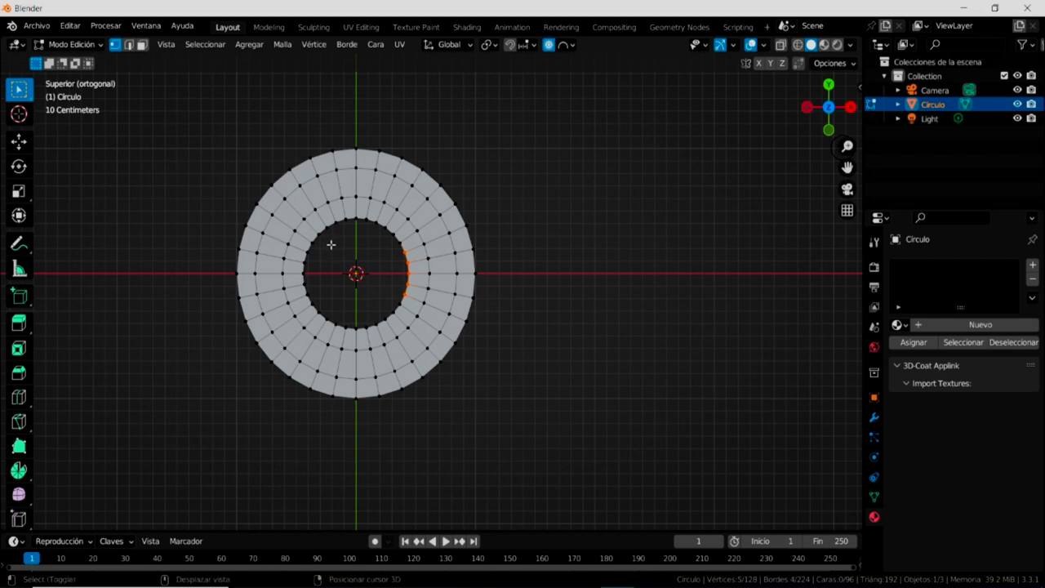
left_click_drag(331, 244, 392, 235, "shift")
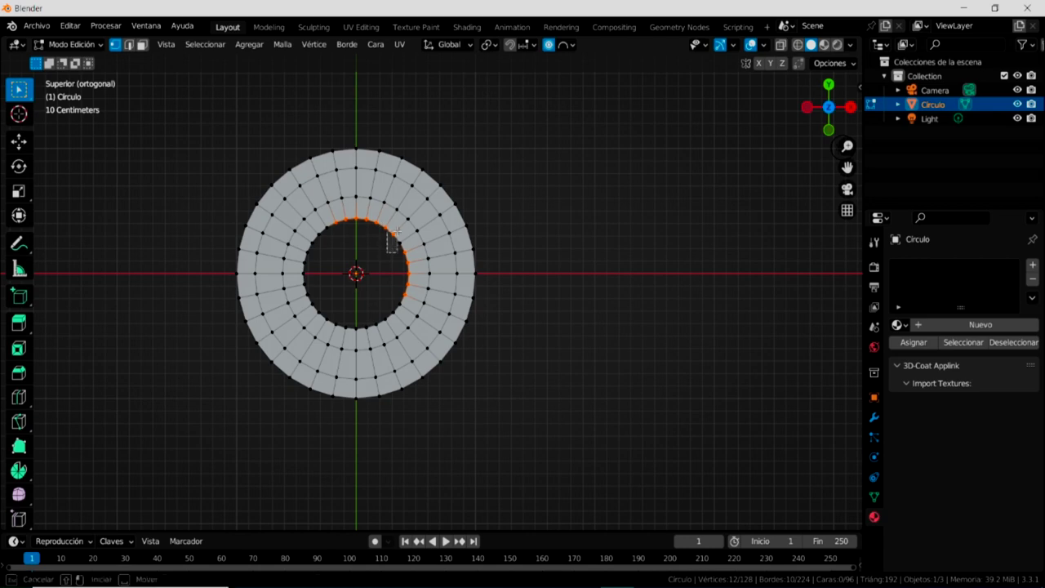
left_click(398, 250, "shift")
left_click_drag(398, 276, 359, 324, "shift")
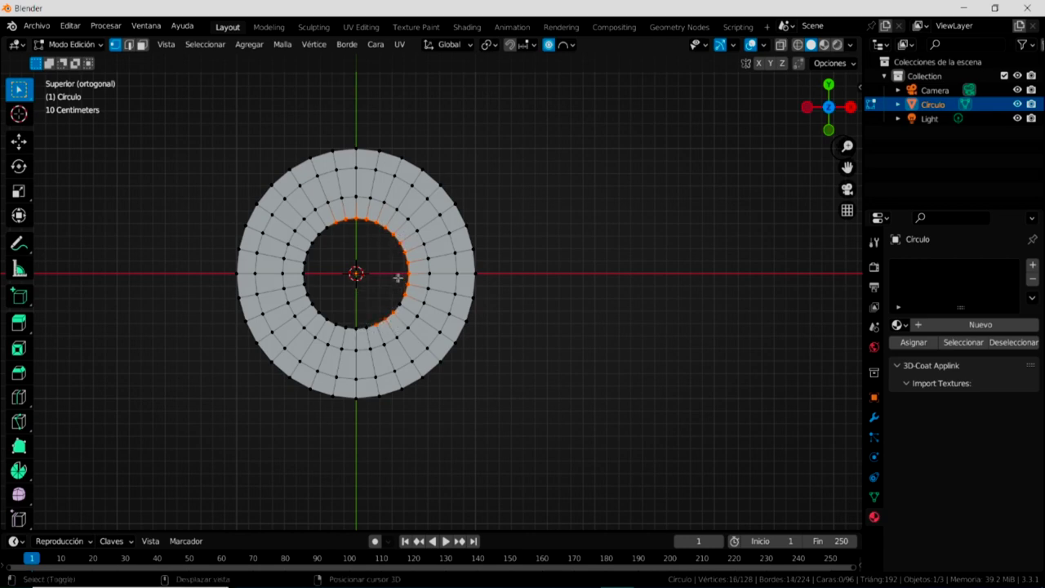
mouse_move(383, 284)
left_mouse_down("shift")
mouse_move(409, 311)
mouse_move(324, 333)
left_mouse_up("shift")
left_click_drag(321, 270, 305, 314, "shift")
left_click_drag(337, 248, 323, 221, "shift")
mouse_move(317, 261)
left_mouse_down("shift")
mouse_move(313, 242)
mouse_move(307, 269)
left_mouse_up("shift")
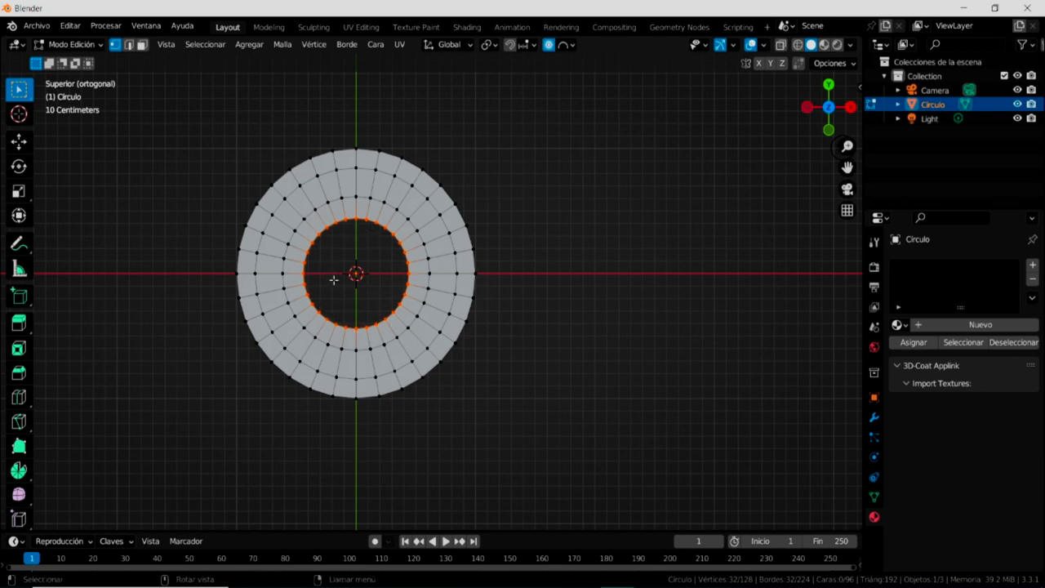
key("e")
key("s")
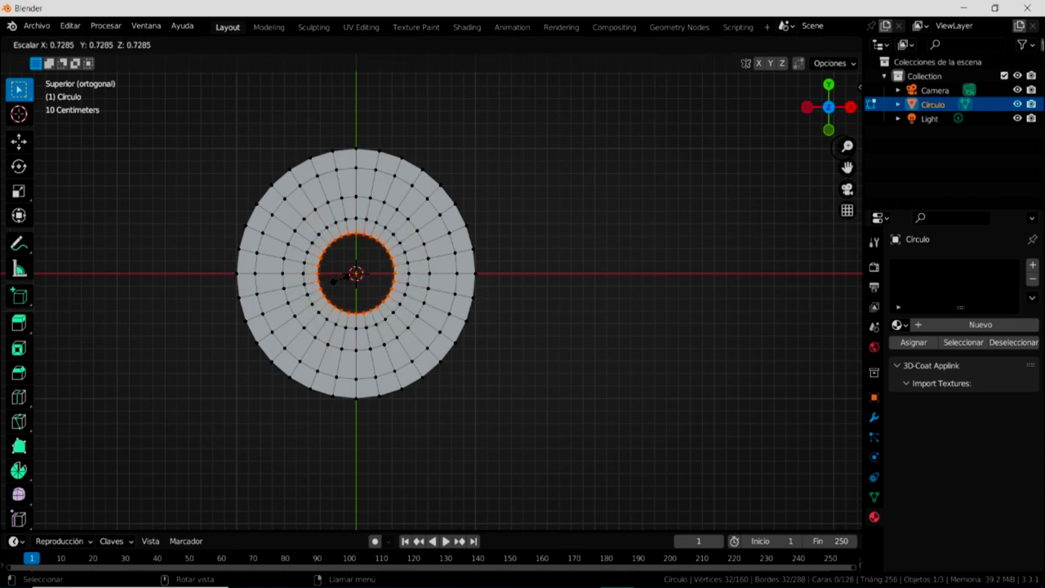
left_click(333, 281)
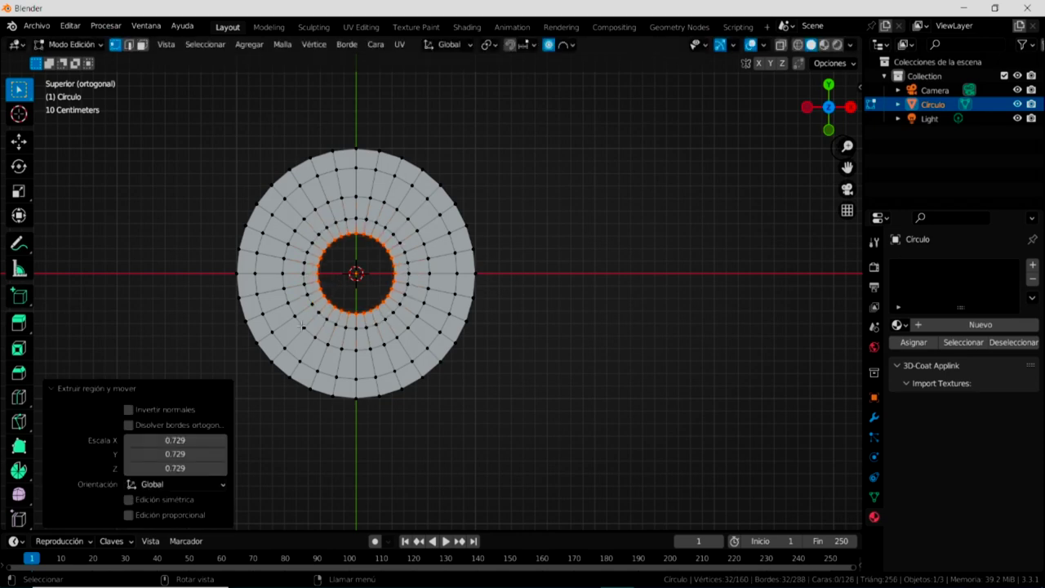
key("ctrl+z")
left_click(332, 285, "ctrl")
left_click(333, 285, "ctrl")
left_click(333, 285, "ctrl")
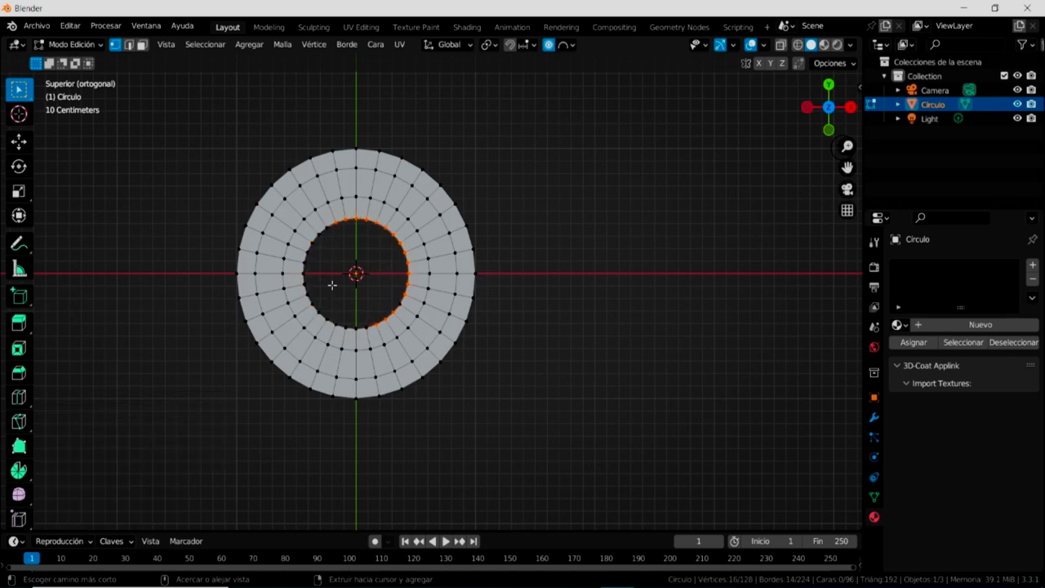
left_click(333, 285, "ctrl")
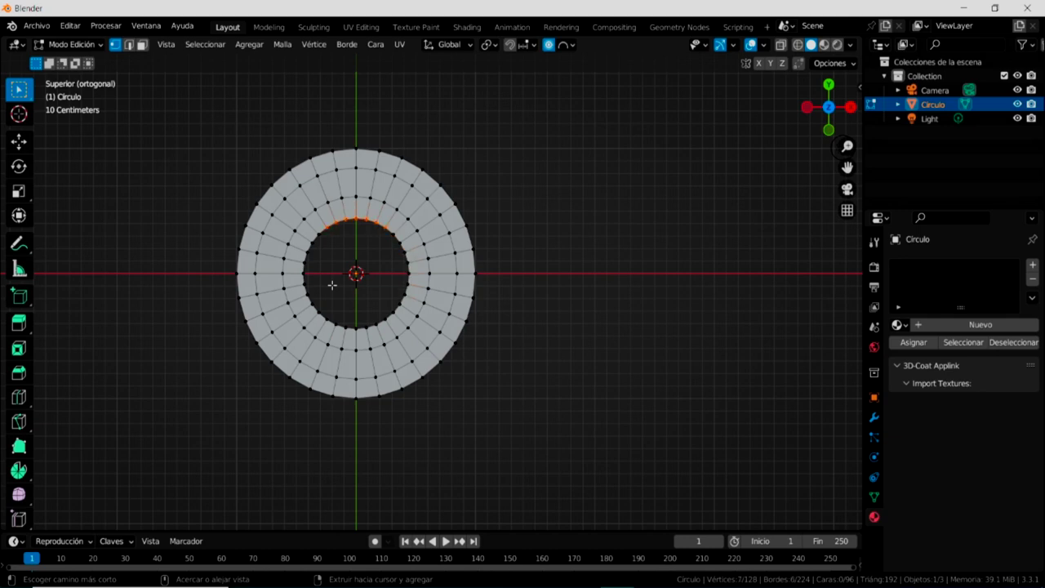
left_click(332, 285, "ctrl")
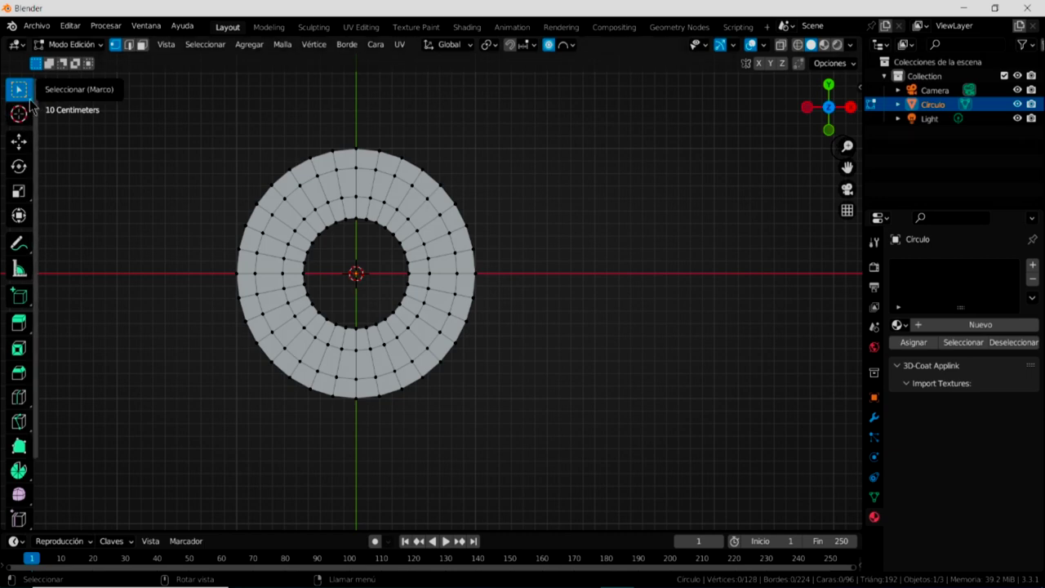
left_click(31, 105)
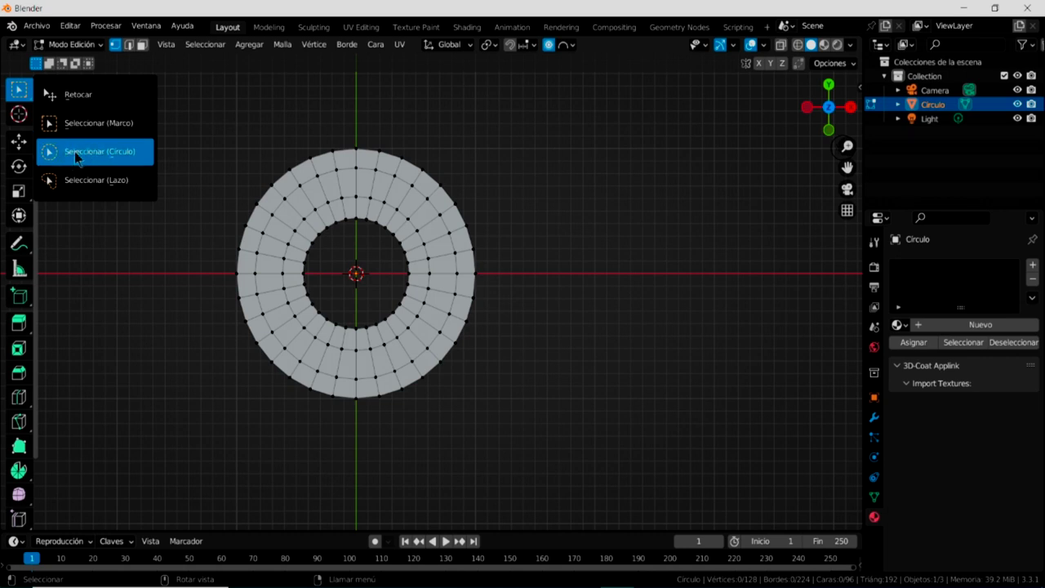
Paint over every inner-ring vertex with Select Circle until the whole inner loop is selected.
left_click(101, 158)
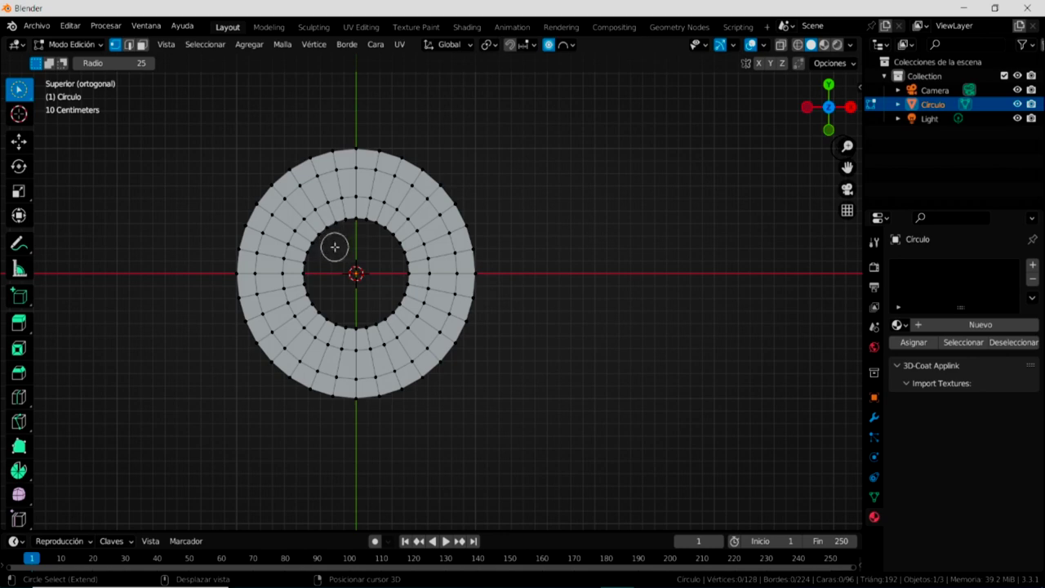
mouse_move(335, 243)
left_mouse_down("shift")
mouse_move(338, 234)
mouse_move(401, 281)
mouse_move(389, 304)
mouse_move(364, 253)
mouse_move(336, 236)
mouse_move(313, 258)
left_mouse_up("shift")
mouse_move(315, 280)
left_mouse_down()
mouse_move(343, 270)
mouse_move(319, 287)
mouse_move(318, 303)
mouse_move(347, 294)
mouse_move(338, 311)
mouse_move(357, 333)
mouse_move(387, 292)
mouse_move(355, 231)
left_mouse_up()
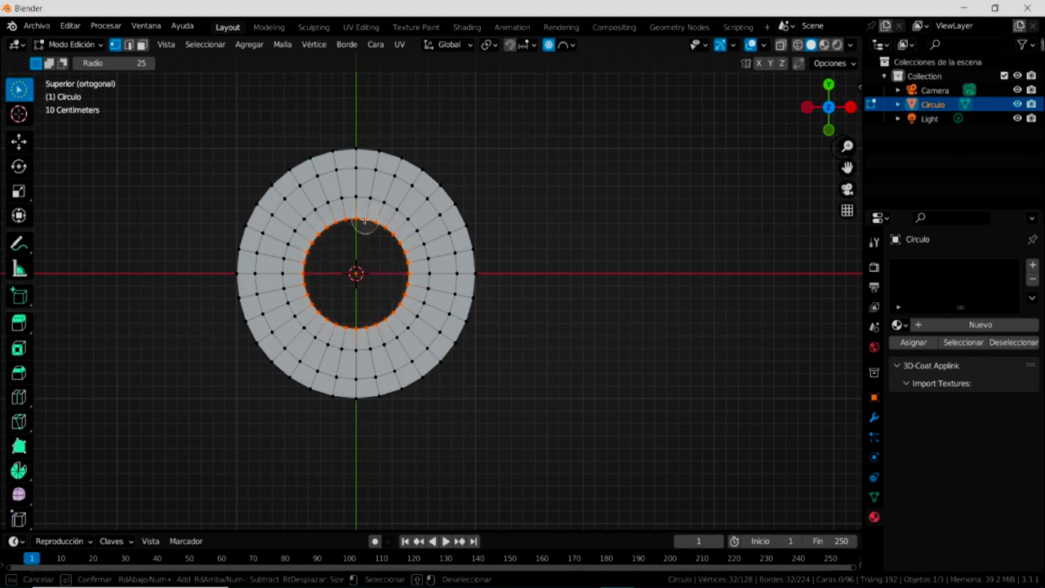
left_click_drag(354, 312, 350, 280)
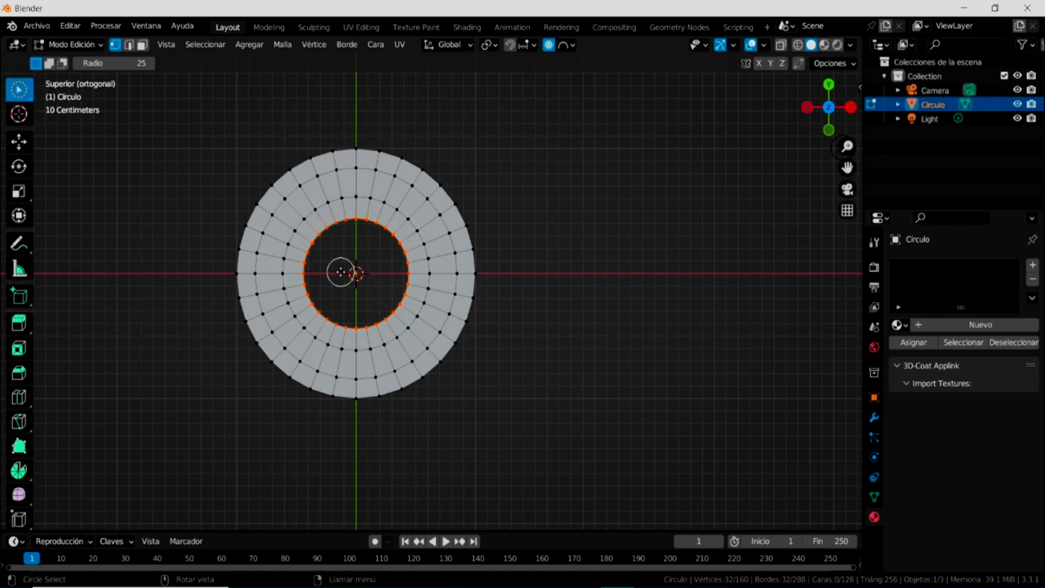
Scale the new inner loop to 0.614, then set the selection tool to Box Select.
key("s")
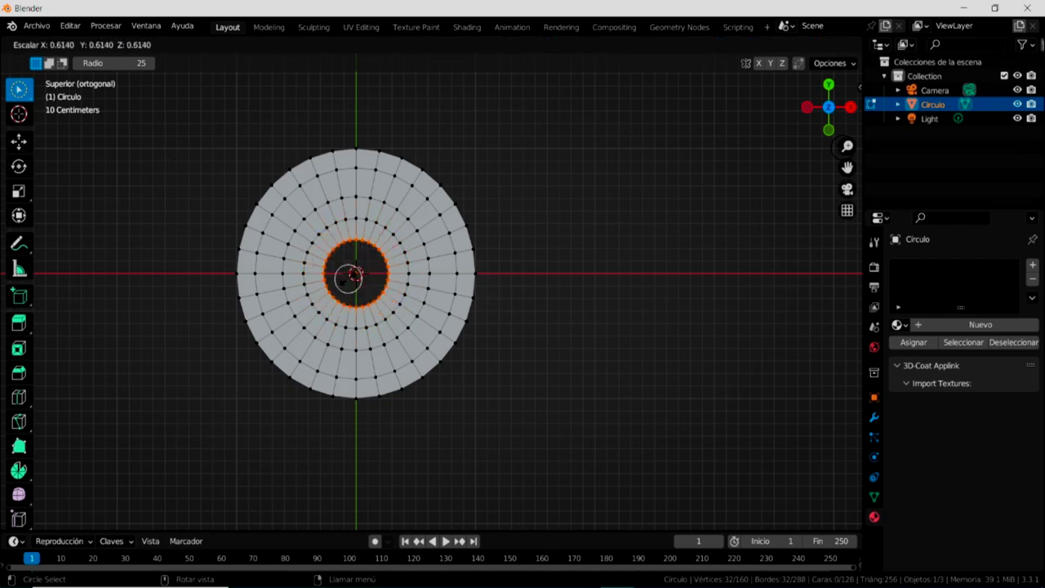
left_click(346, 276)
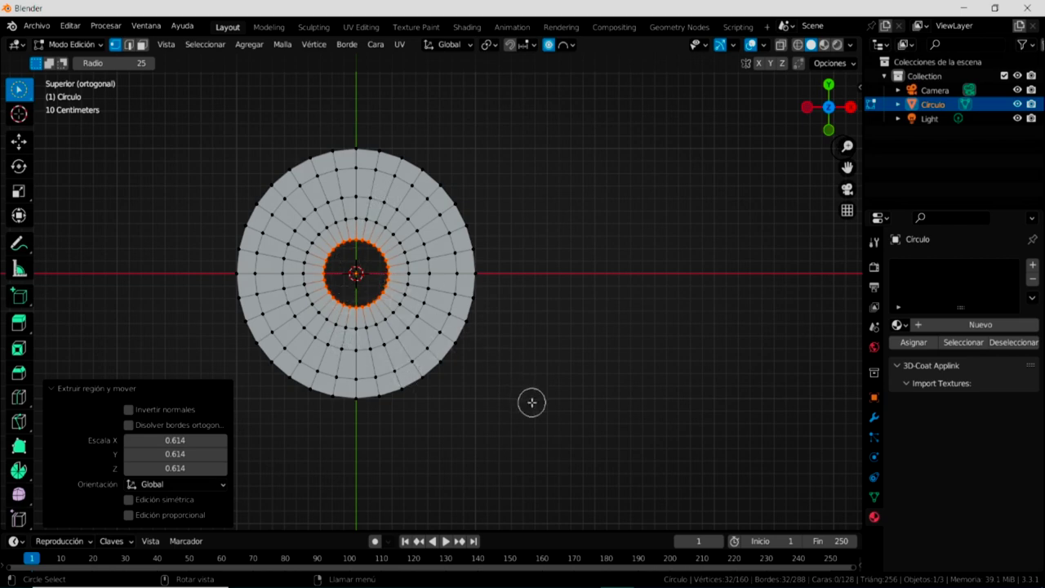
left_click(20, 90)
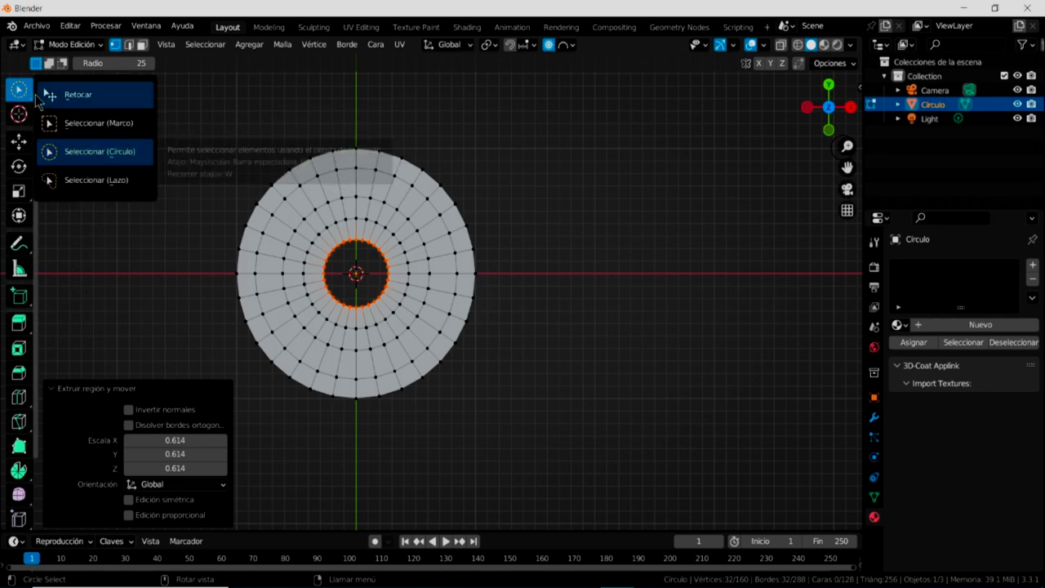
left_click(58, 96)
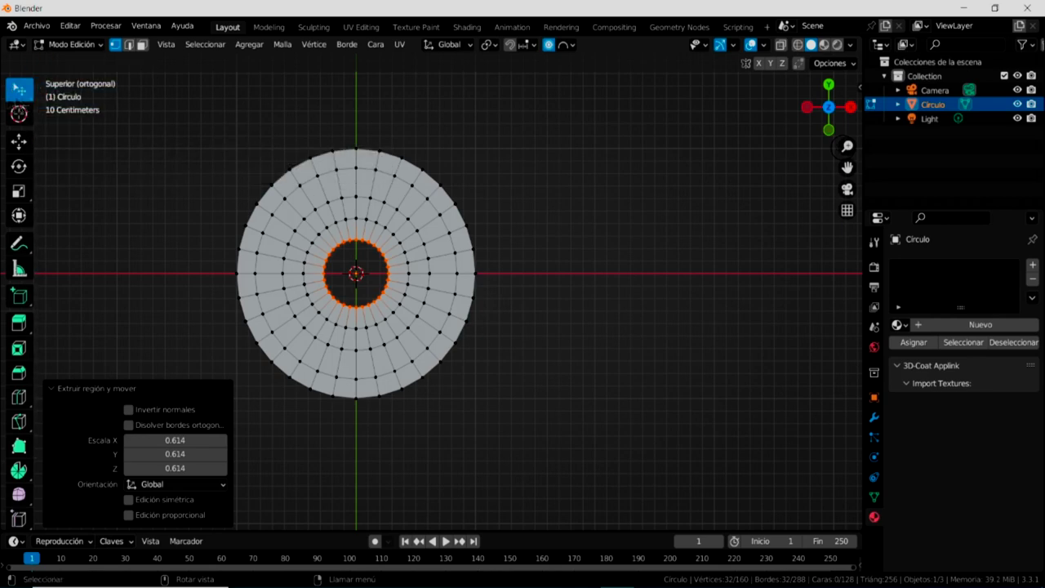
left_click(24, 92)
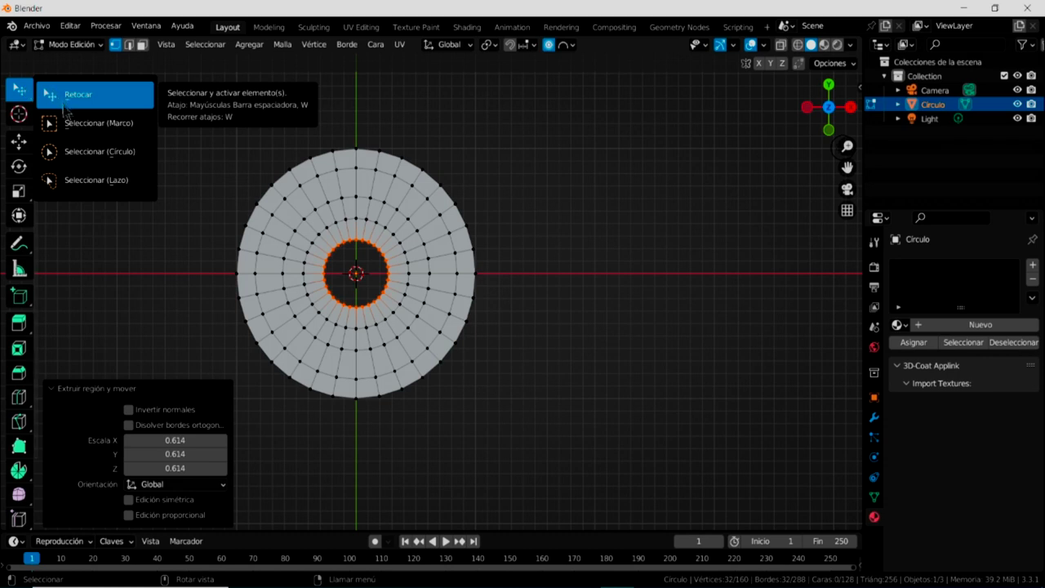
left_click(69, 126)
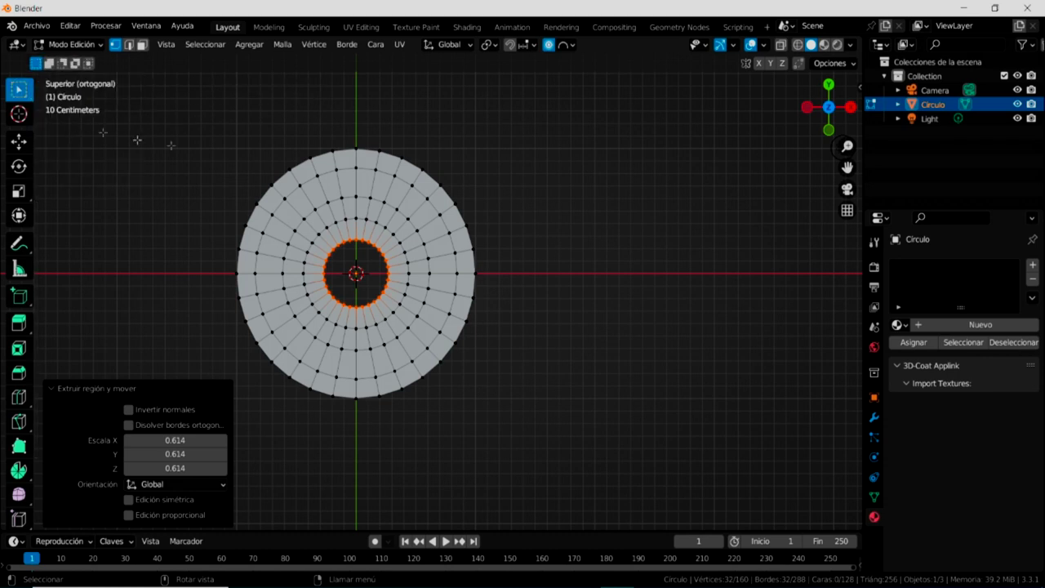
Merge the inner ring's vertices At Center into a single centre vertex.
mouse_move(520, 381)
middle_mouse_down()
mouse_move(521, 348)
mouse_move(512, 368)
mouse_move(352, 232)
middle_mouse_up()
mouse_move(481, 427)
middle_mouse_down()
mouse_move(490, 427)
mouse_move(481, 422)
middle_mouse_up()
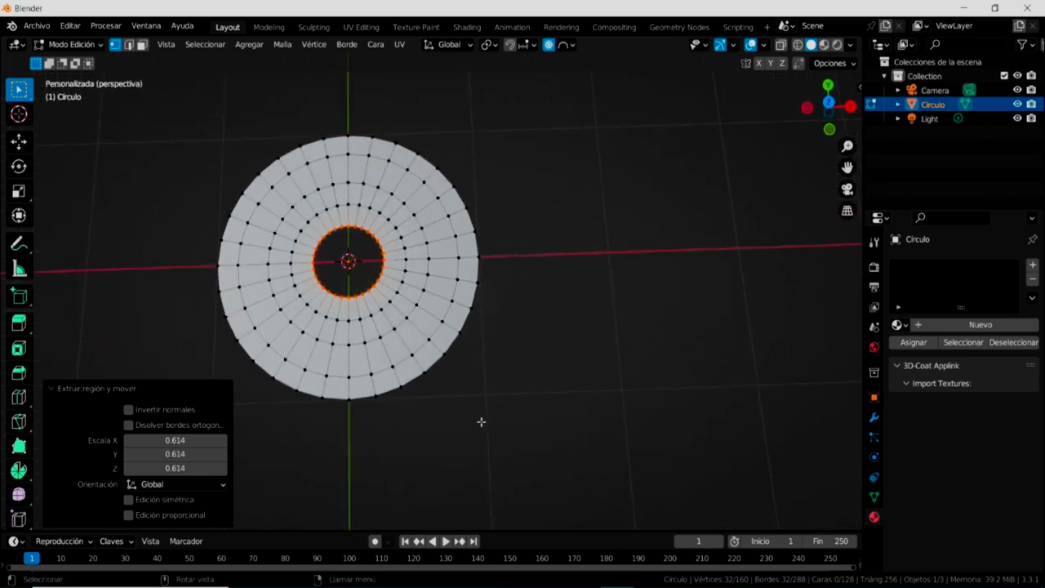
key("m")
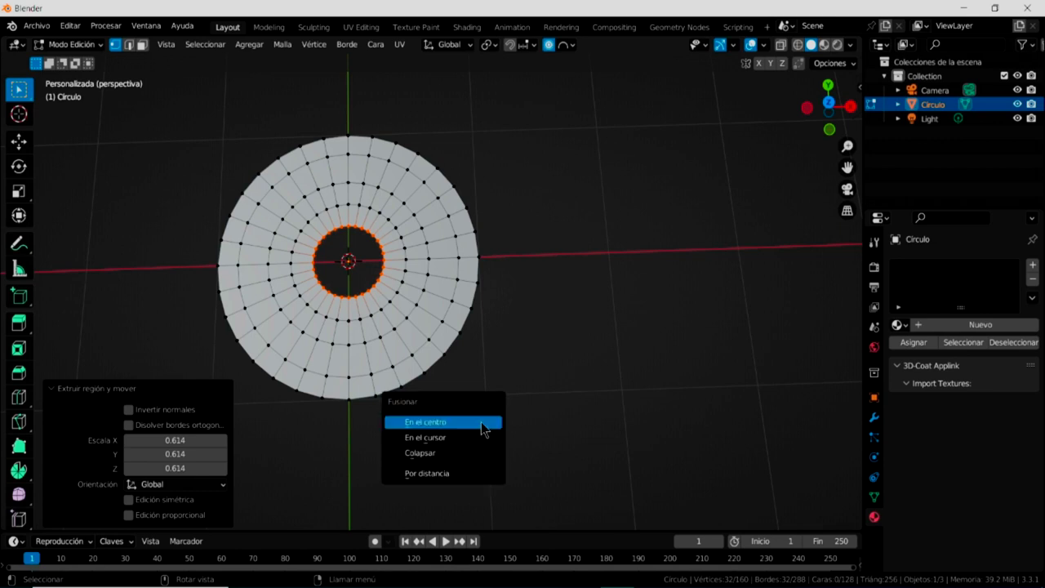
left_click(454, 421)
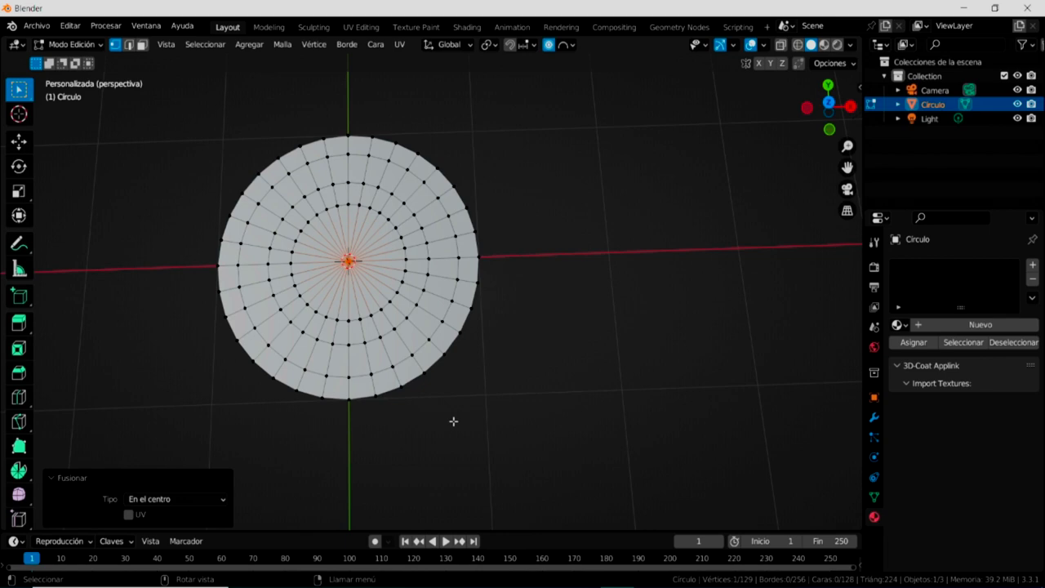
middle_click_drag(499, 408, 495, 368)
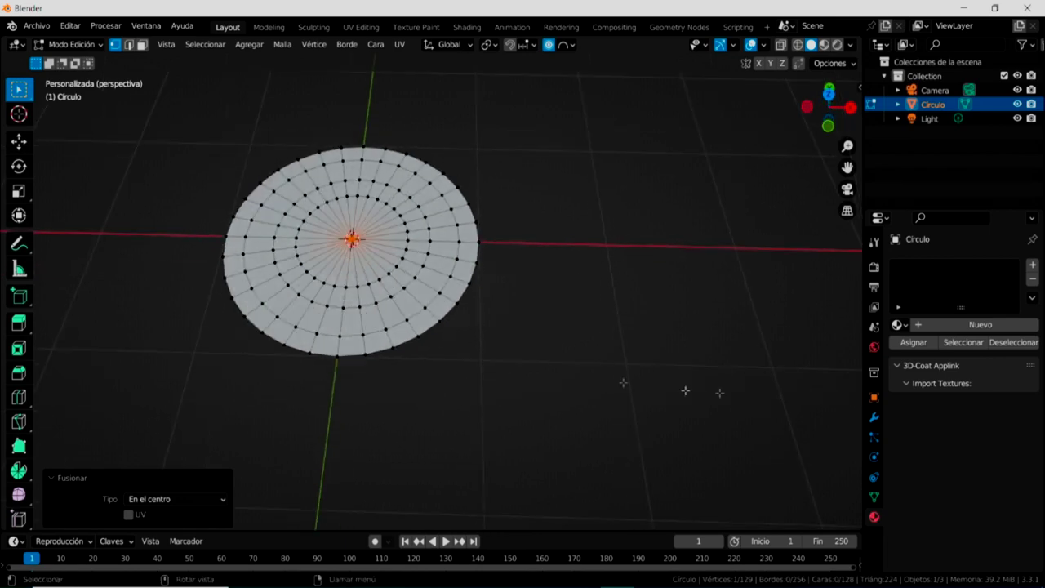
mouse_move(621, 306)
middle_mouse_down()
mouse_move(676, 366)
mouse_move(665, 354)
middle_mouse_up()
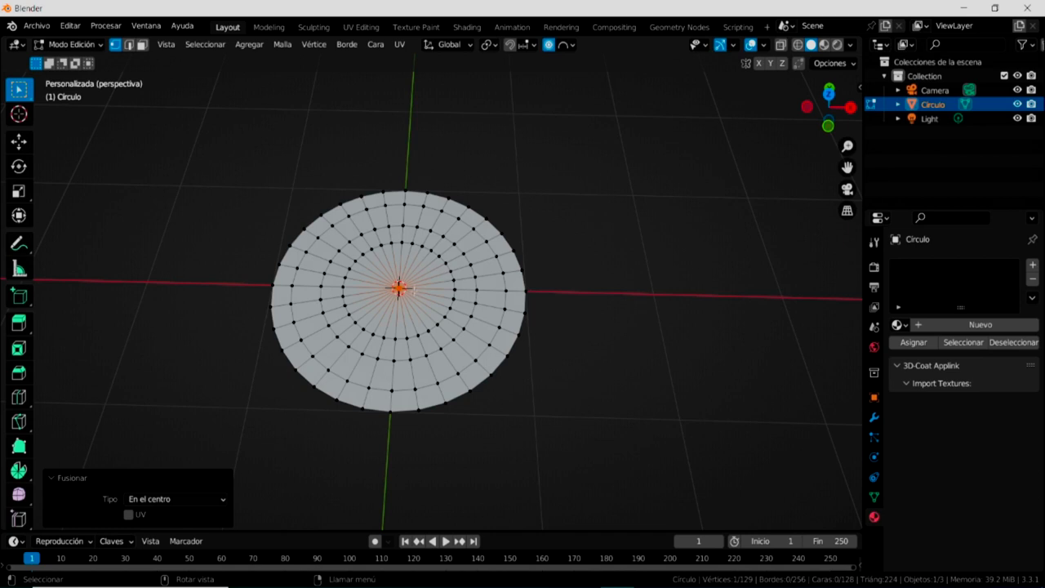
With the Move tool, begin raising the centre vertex along Z.
left_click(19, 143)
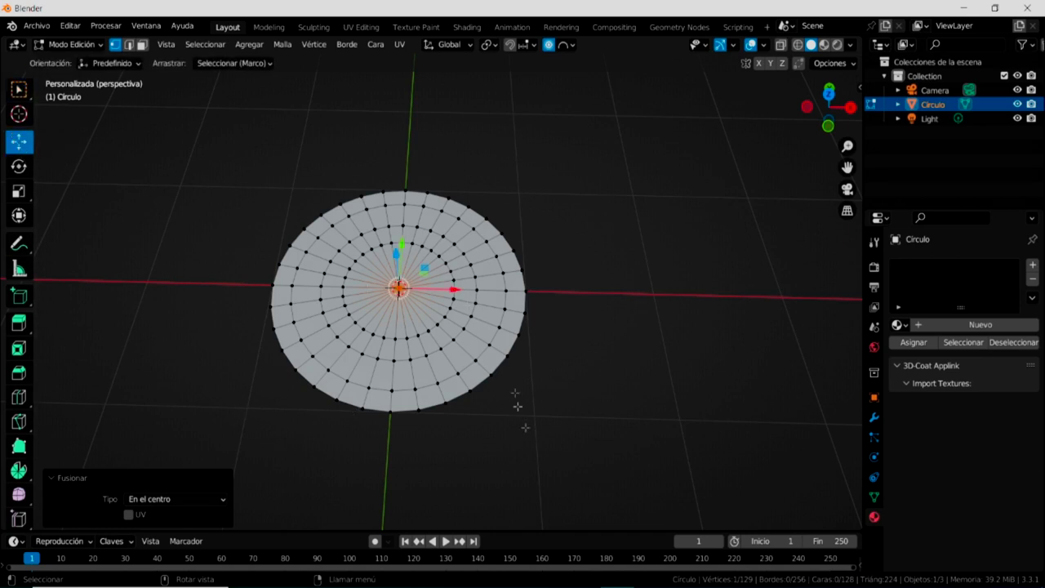
middle_click_drag(553, 439, 550, 397)
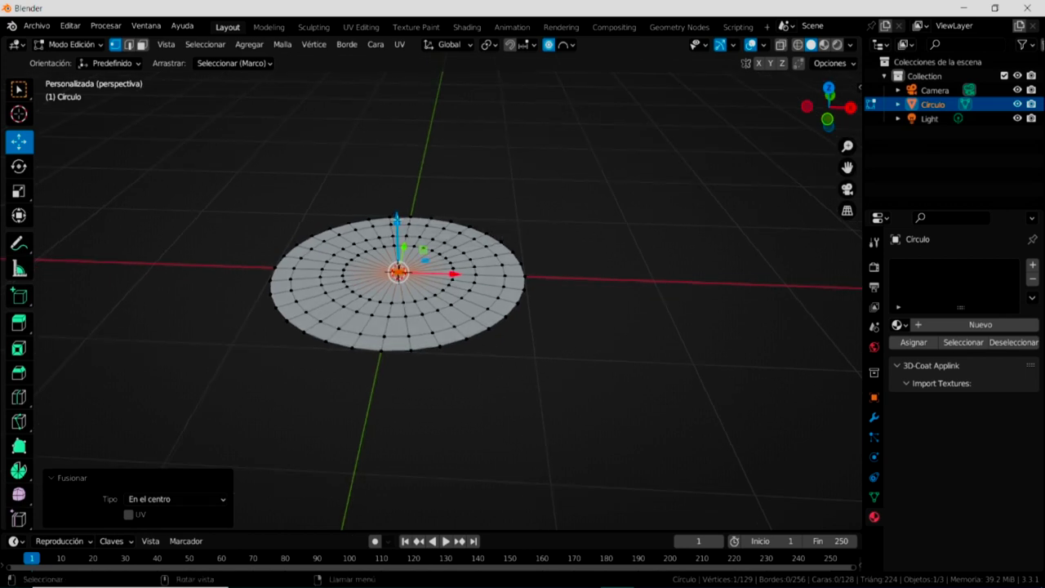
left_click_drag(396, 219, 398, 219)
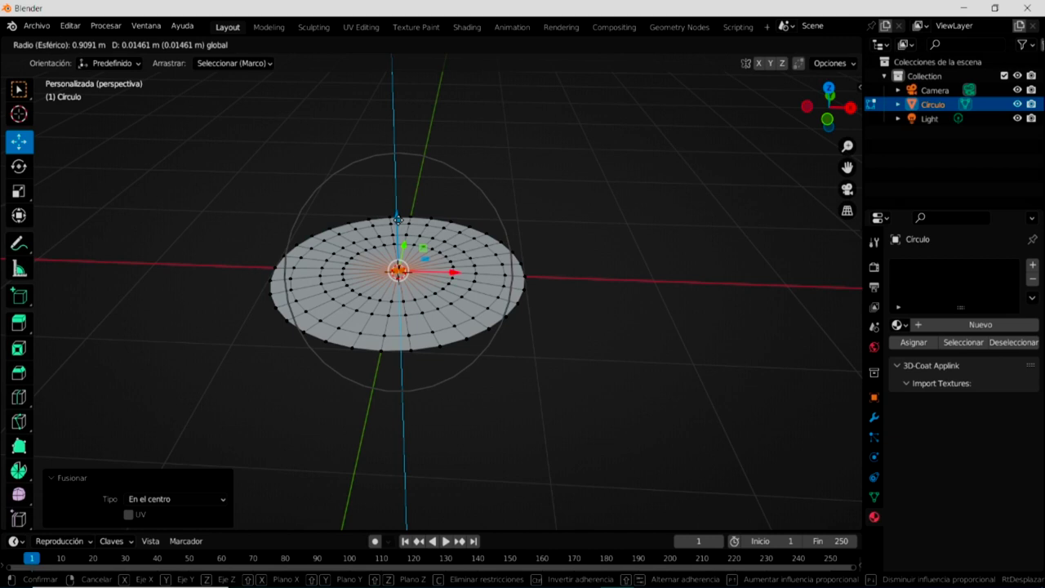
Lower the centre vertex 0.31851 m along Z with spherical proportional falloff radius 0.909.
left_click_drag(397, 218, 407, 281)
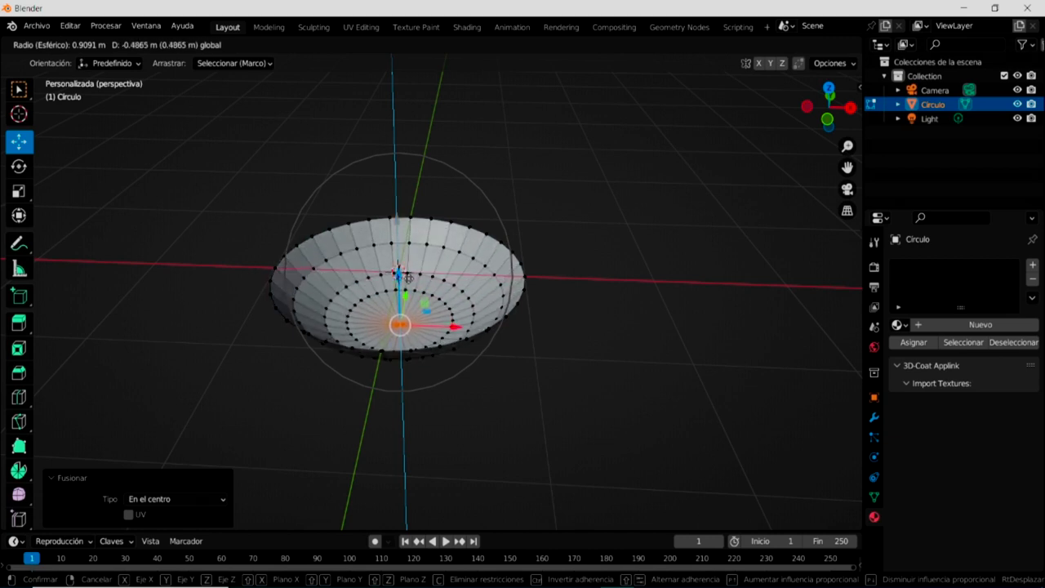
scroll(407, 281, "down", 1)
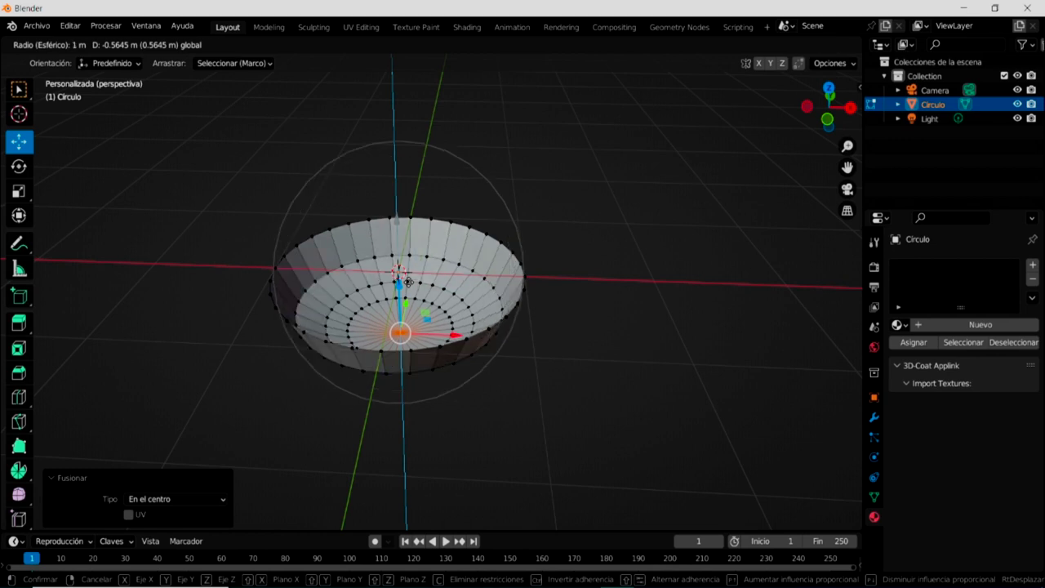
scroll(407, 281, "up", 2)
scroll(407, 281, "up", 2)
scroll(409, 282, "up", 1)
scroll(409, 281, "up", 1)
scroll(409, 282, "up", 1)
scroll(409, 282, "up", 1)
scroll(410, 281, "up", 1)
scroll(410, 282, "up", 1)
scroll(411, 282, "up", 1)
scroll(411, 282, "down", 3)
scroll(411, 282, "down", 1)
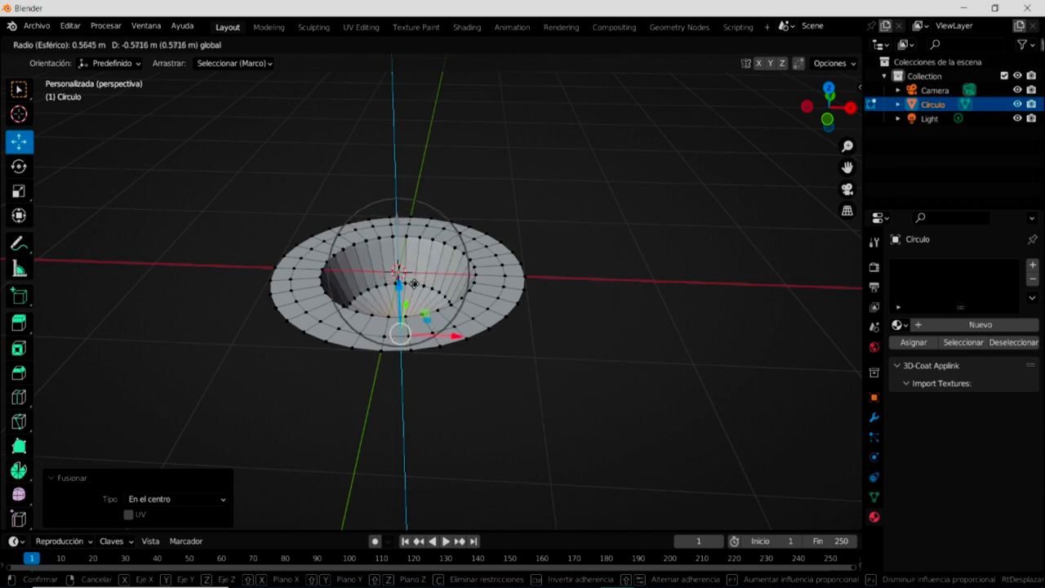
scroll(414, 284, "up", 1)
scroll(414, 283, "down", 3)
scroll(414, 284, "down", 2)
scroll(414, 283, "down", 2)
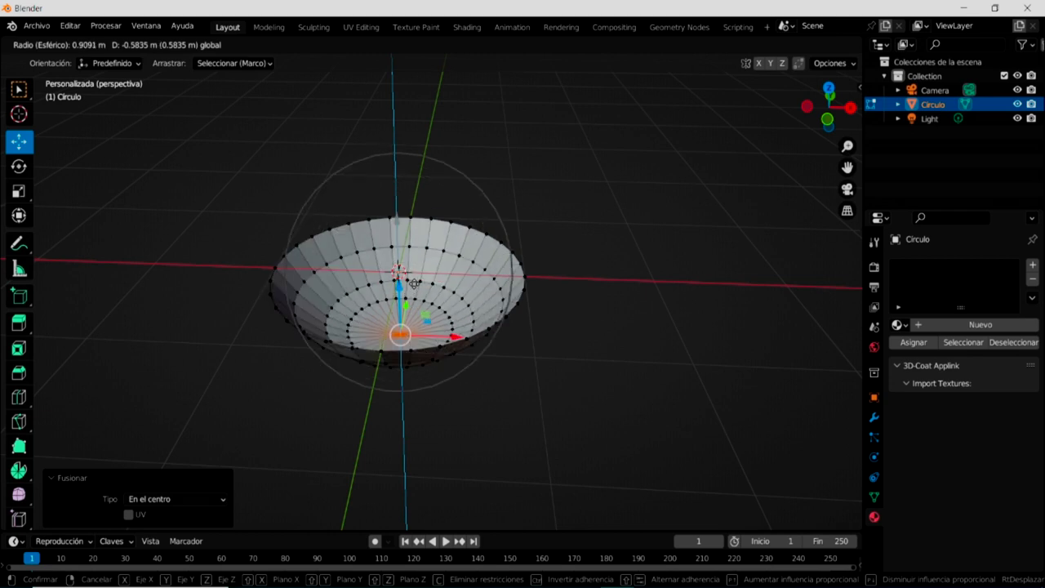
scroll(414, 283, "up", 3)
scroll(415, 284, "up", 3)
scroll(415, 283, "up", 2)
scroll(415, 284, "up", 1)
scroll(416, 284, "up", 2)
scroll(415, 285, "down", 1)
scroll(416, 284, "down", 2)
scroll(416, 284, "down", 2)
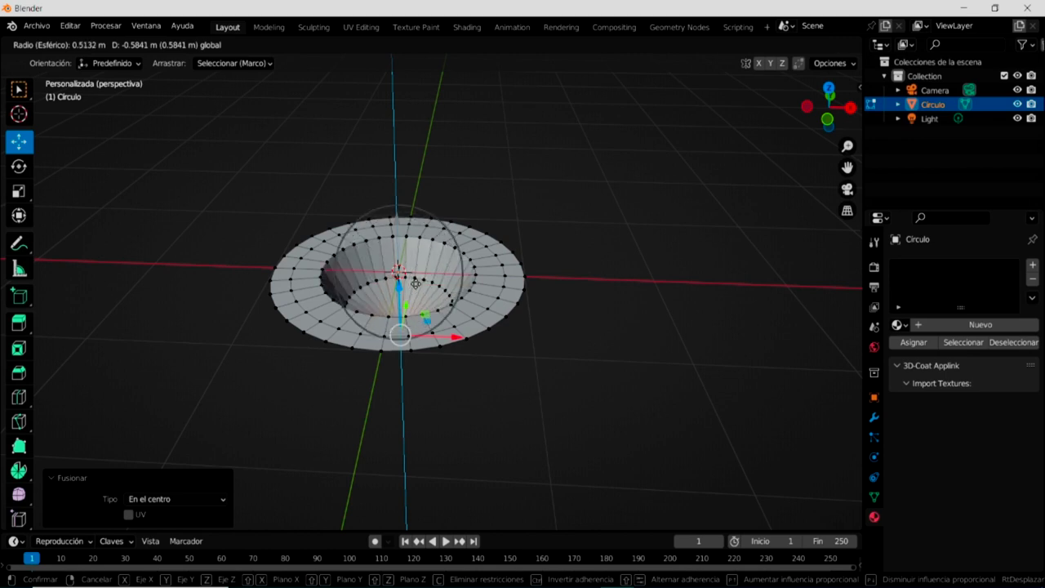
scroll(416, 283, "down", 2)
scroll(416, 283, "down", 1)
scroll(416, 283, "down", 2)
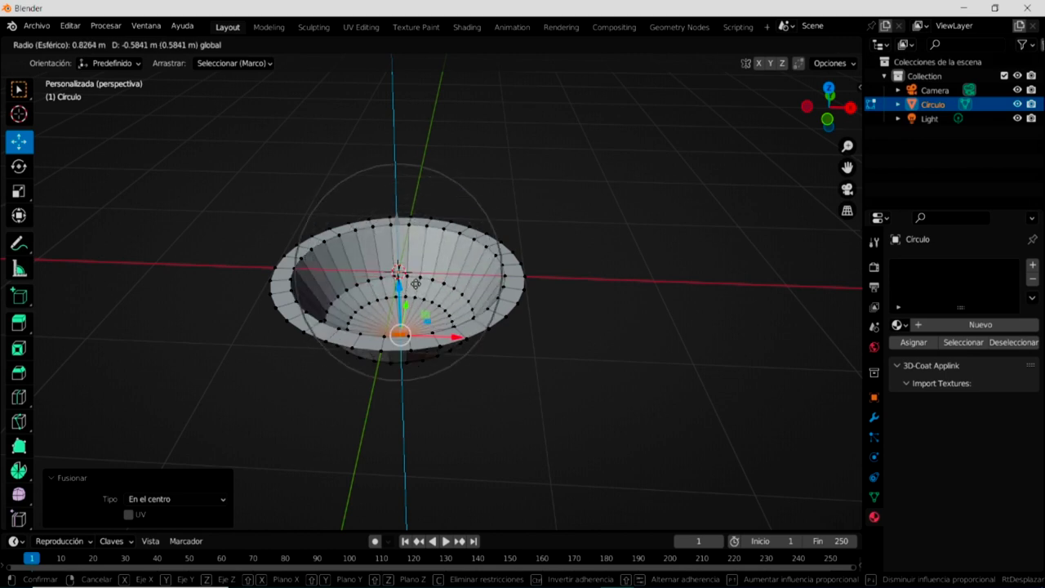
scroll(416, 284, "down", 2)
scroll(416, 283, "up", 1)
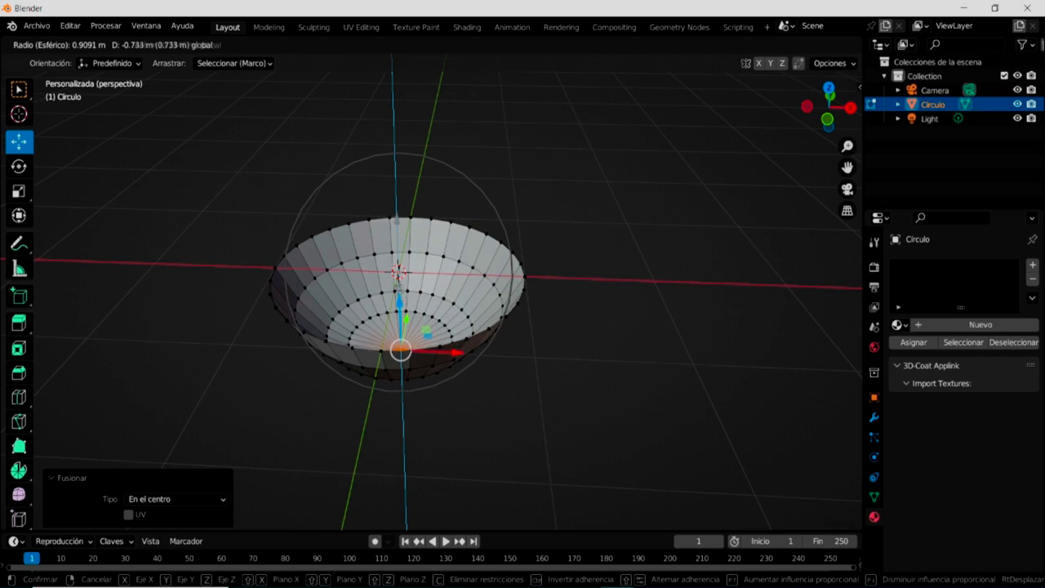
left_click(396, 257)
mouse_move(616, 310)
middle_mouse_down()
mouse_move(609, 354)
mouse_move(604, 289)
middle_mouse_up()
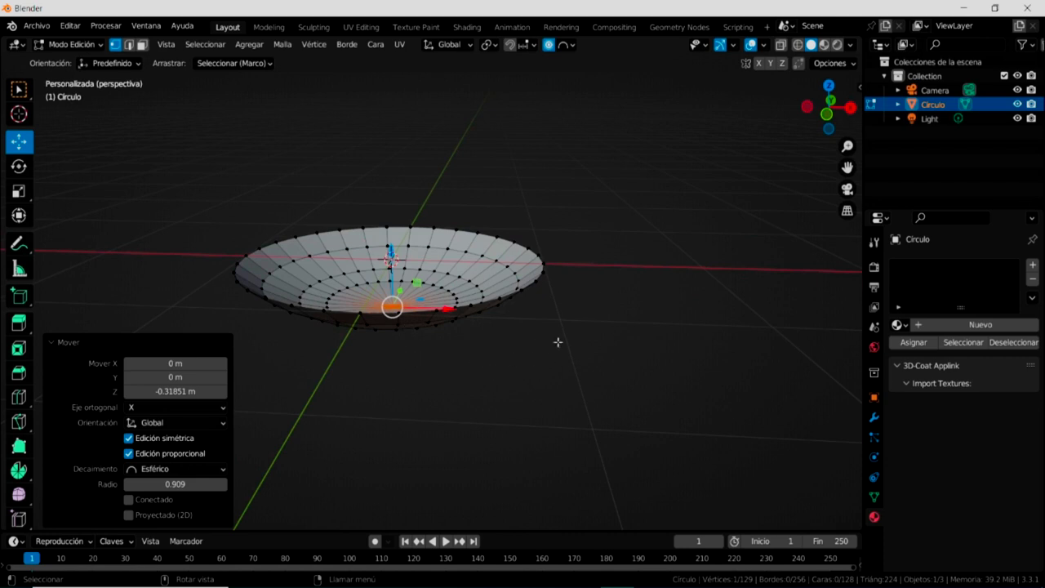
Switch to Top view and Edge select mode.
key("KP_1")
key("KP_8")
key("KP_8")
key("KP_8")
key("KP_7")
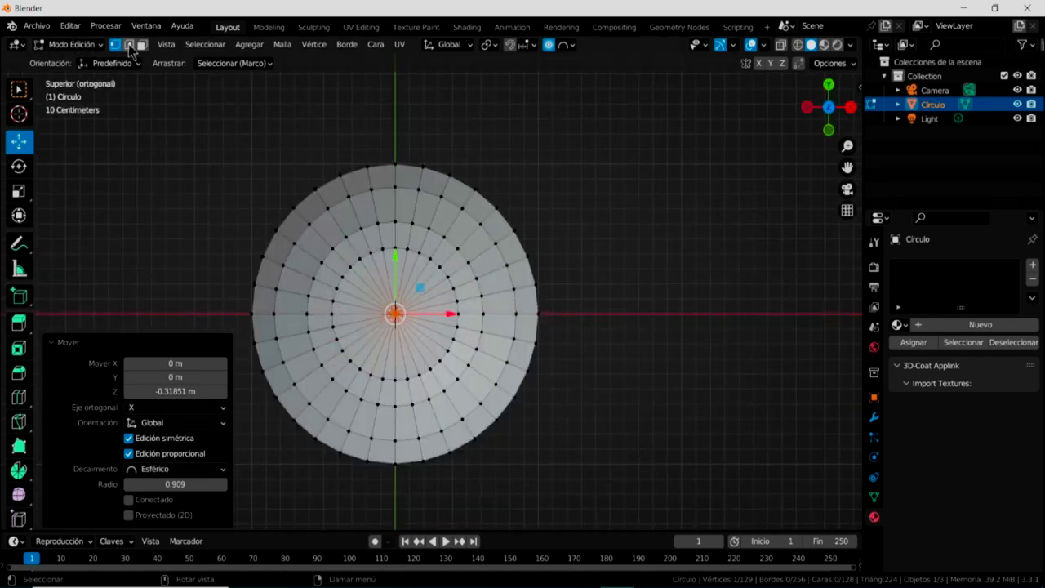
left_click(129, 45)
left_click(19, 88)
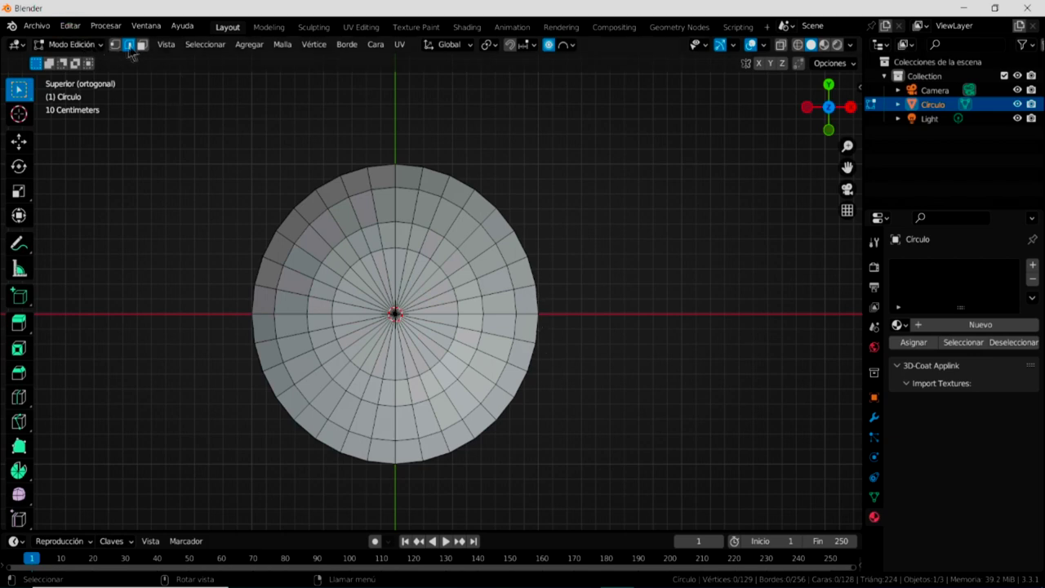
Select two adjacent edges on the bowl's right rim and start extruding them.
left_click(536, 338, "shift")
left_click(537, 327, "shift")
scroll(592, 347, "down", 4)
mouse_move(618, 345)
middle_mouse_down("shift")
mouse_move(469, 367)
mouse_move(415, 343)
middle_mouse_up("shift")
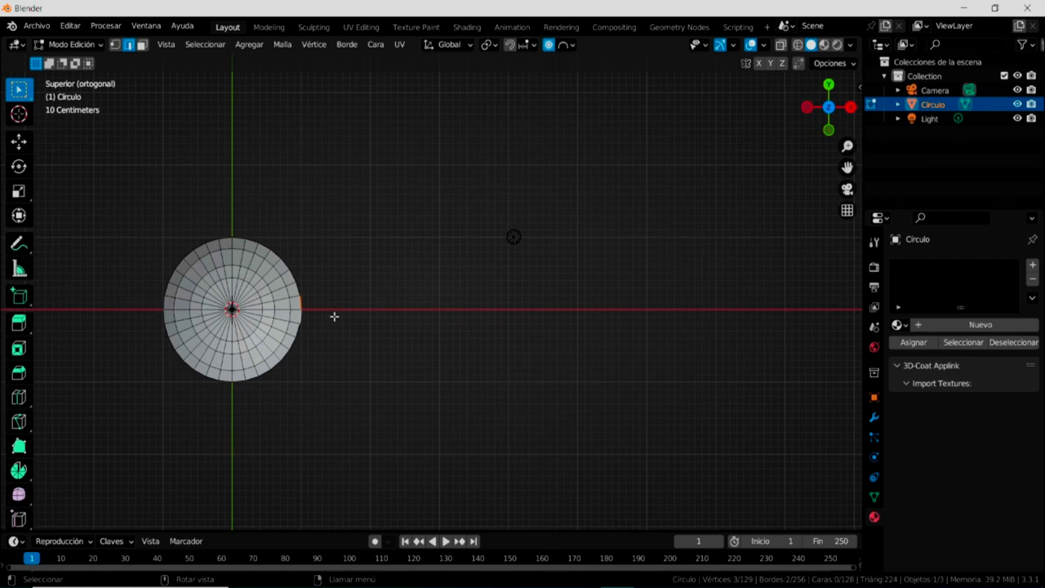
key("e")
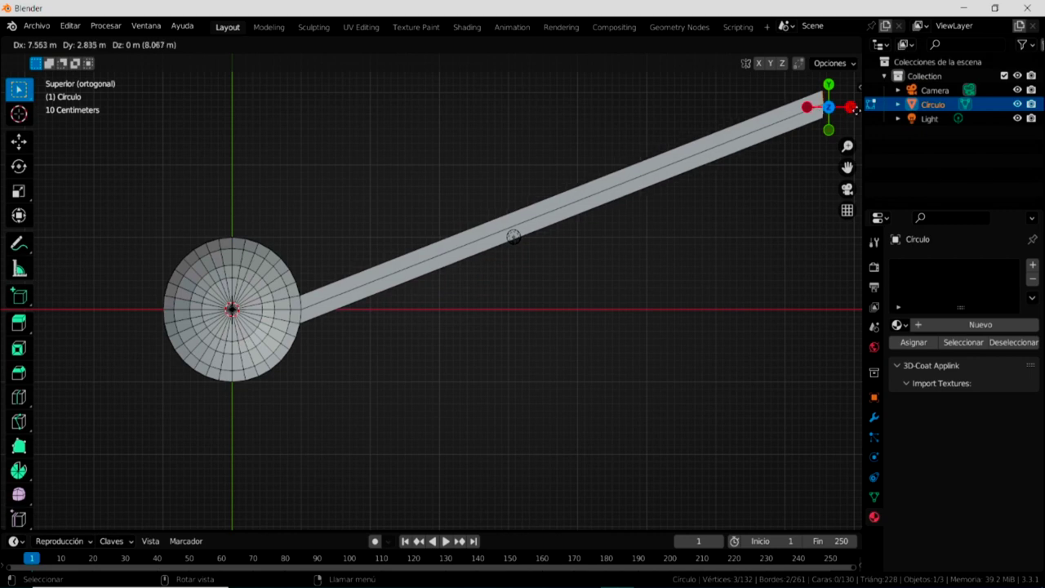
Extrude the rim edges along X three times to form a three-section flat handle.
key("x")
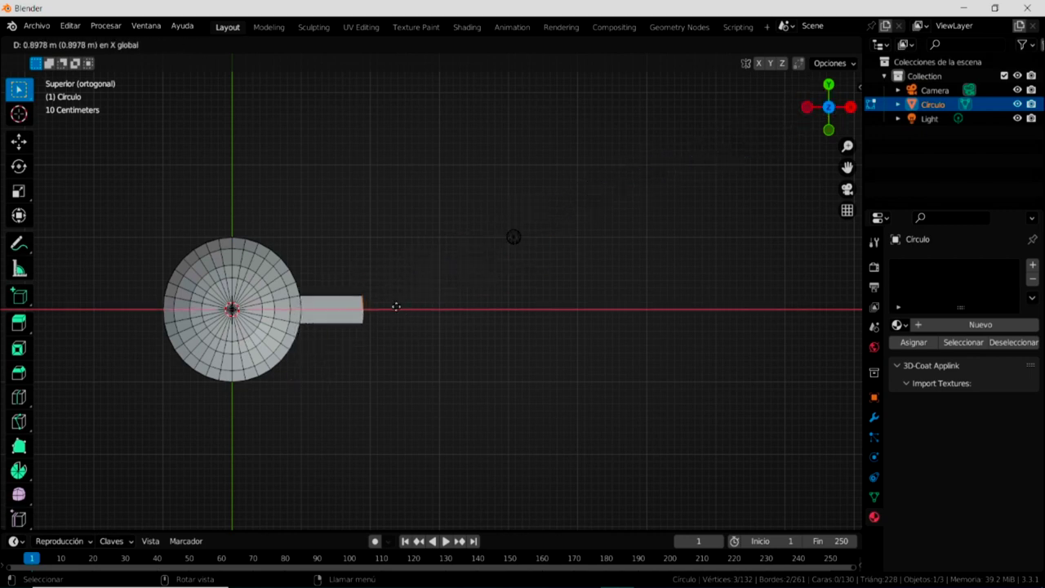
left_click(396, 307)
key("e")
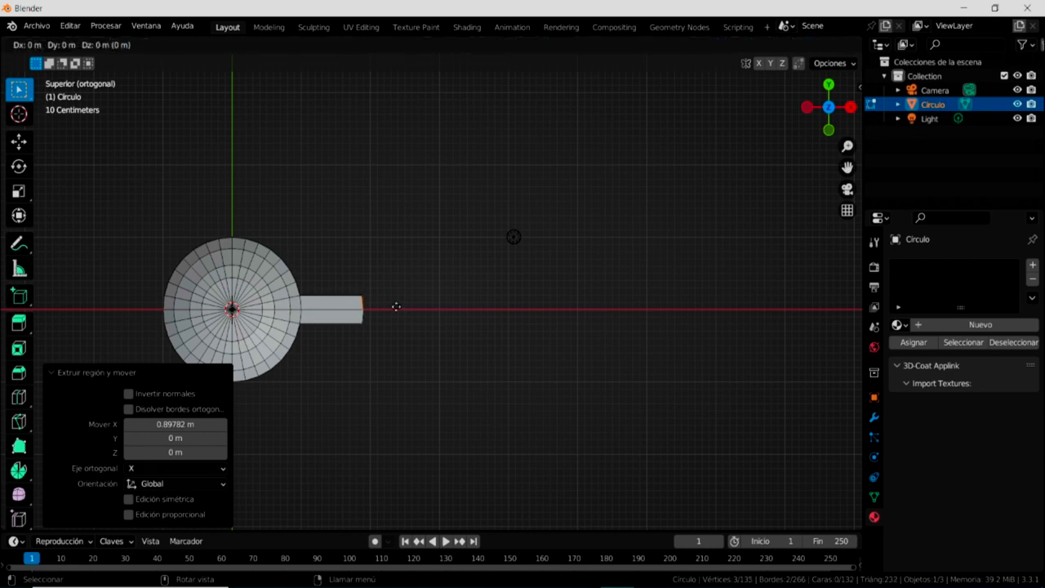
key("x")
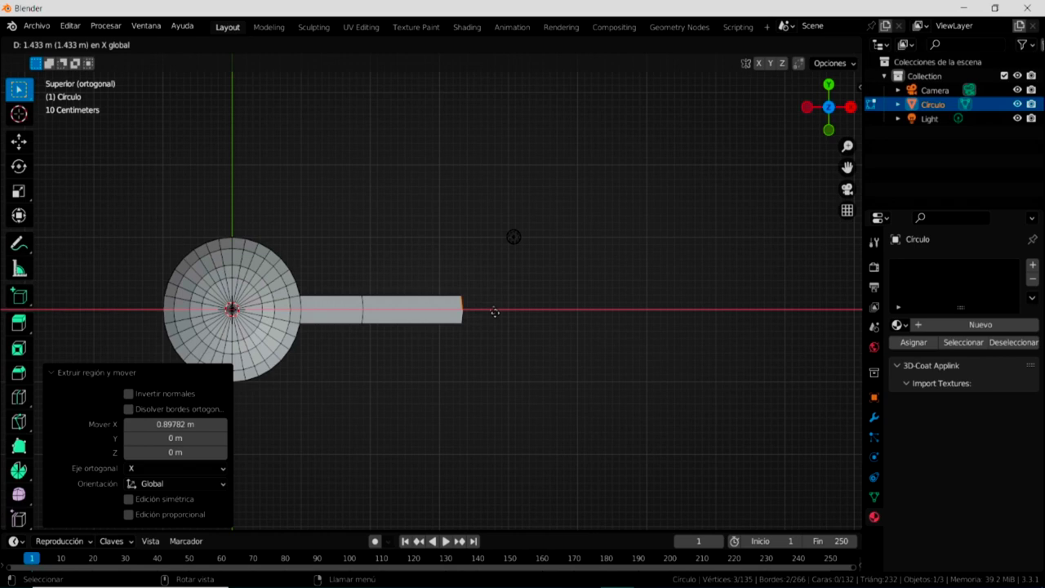
left_click(493, 306)
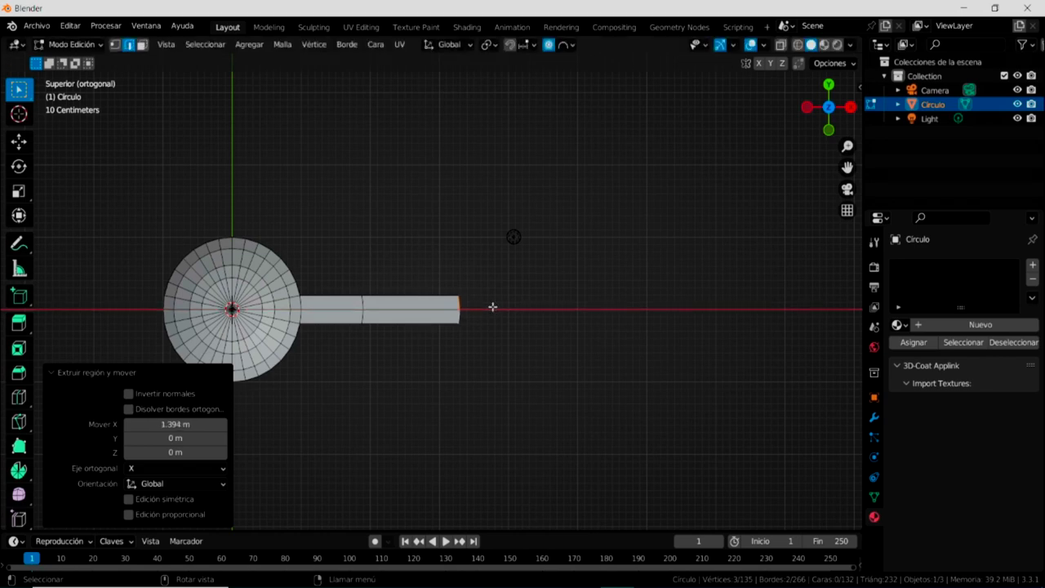
key("e")
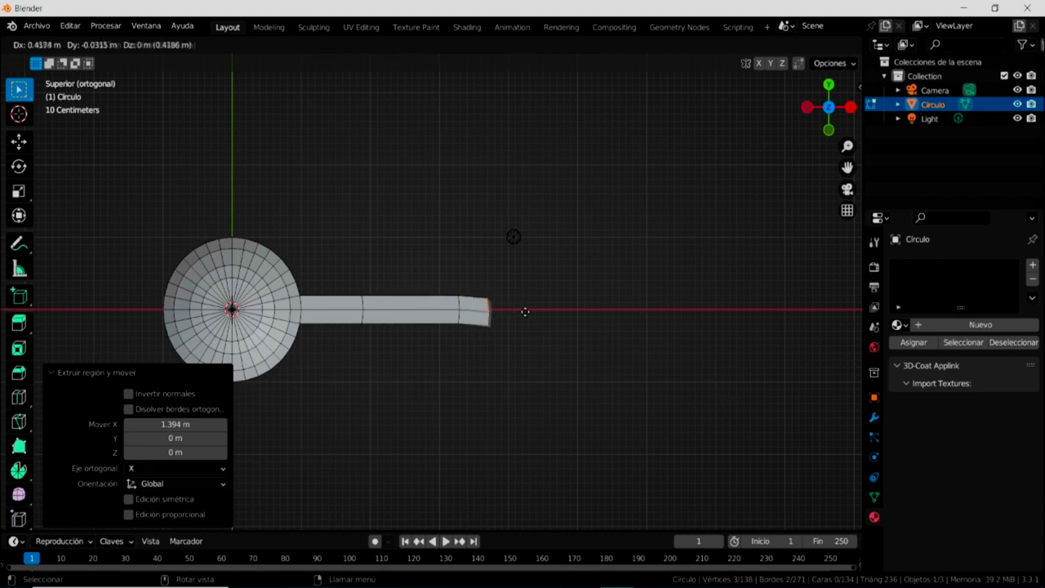
key("x")
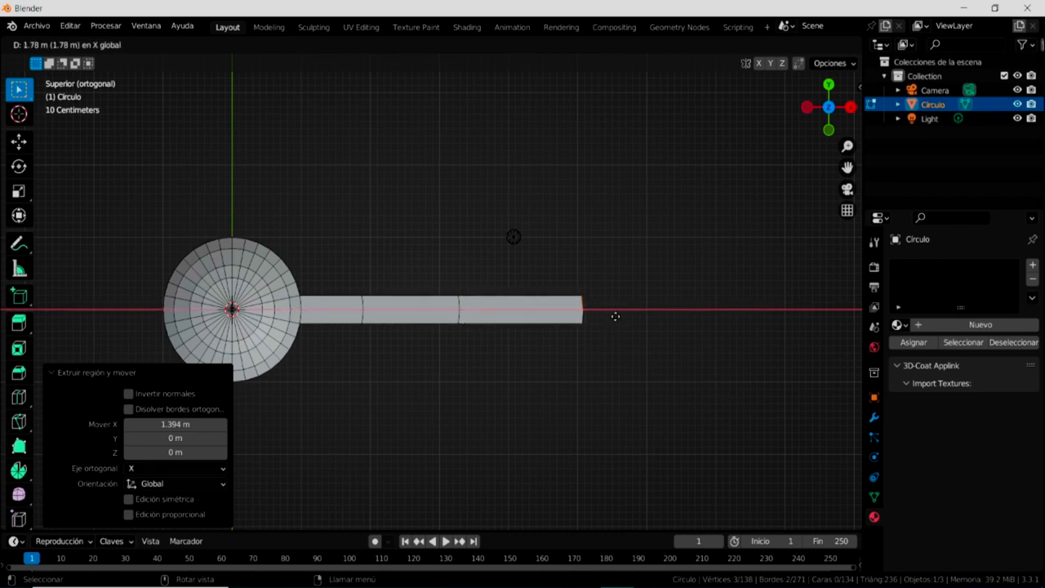
left_click(611, 315)
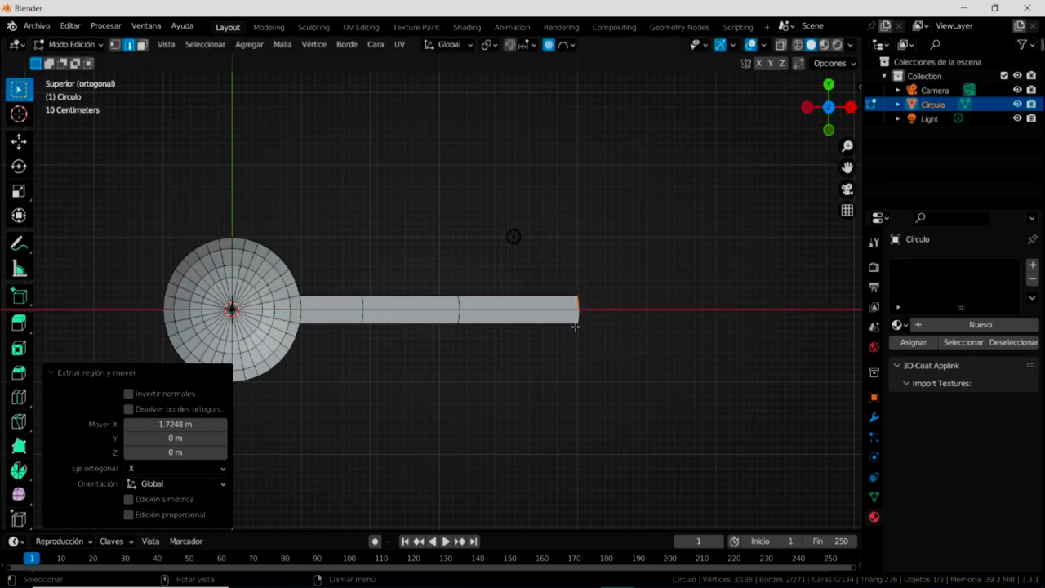
Flare the handle's end edge and extrude a further widened tip section beyond it.
key("s")
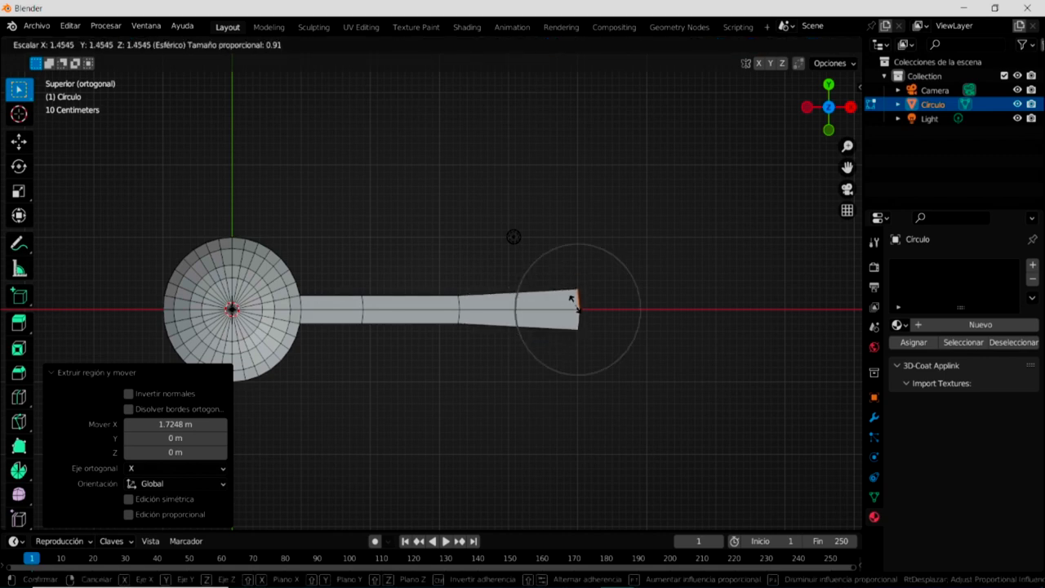
left_click(580, 302)
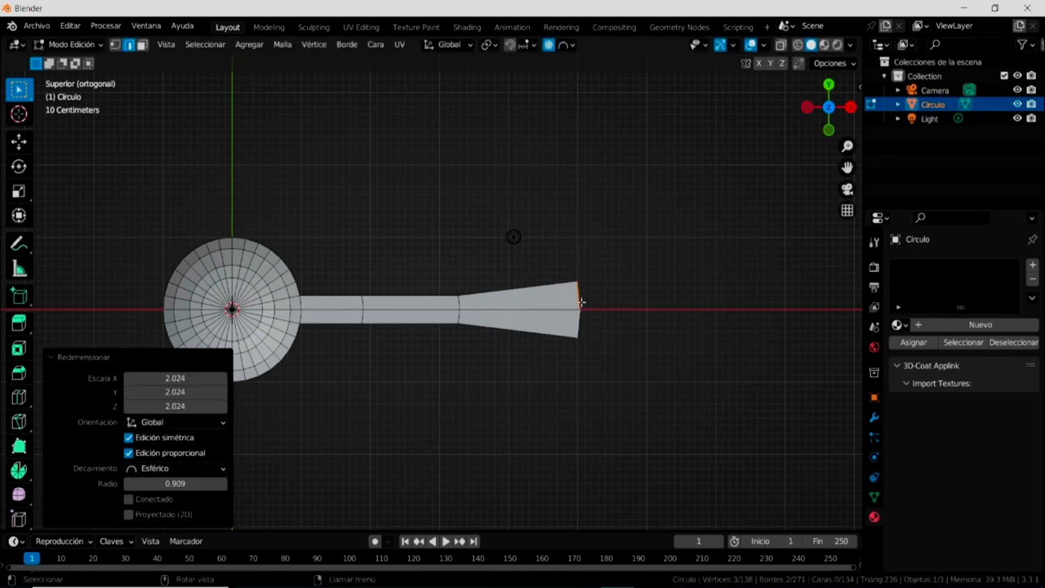
key("s")
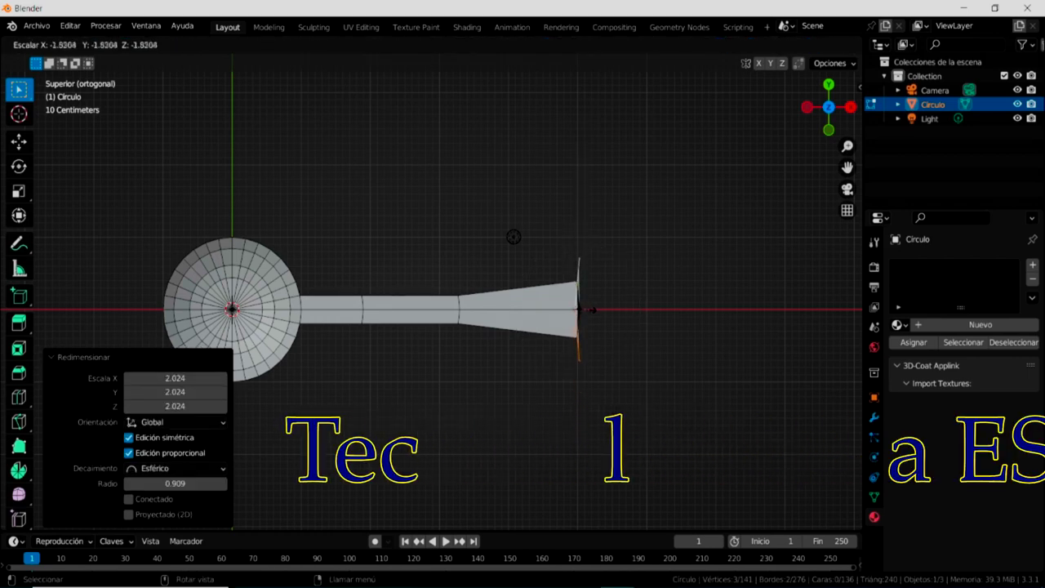
key("Escape")
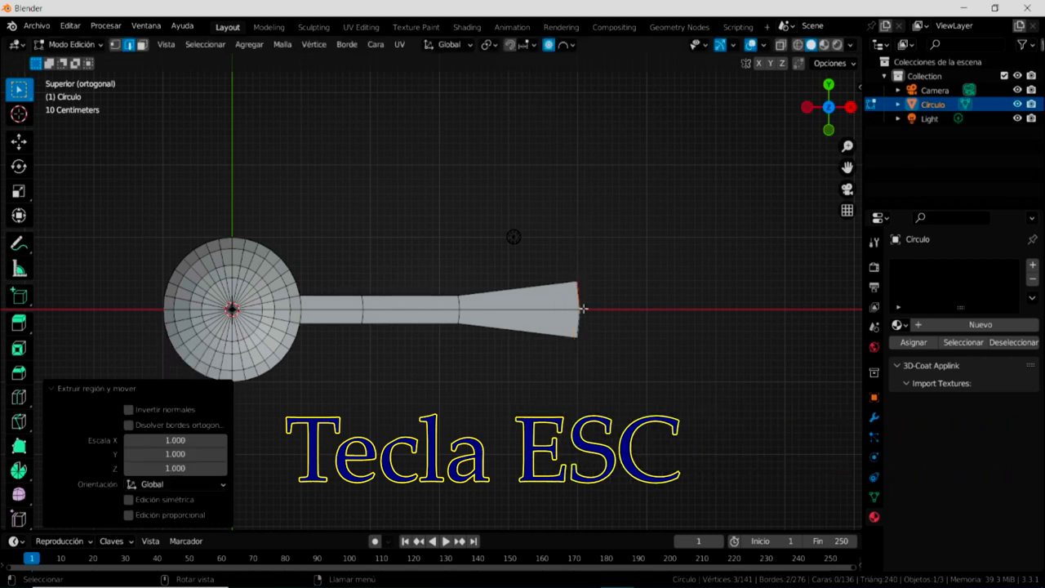
key("e")
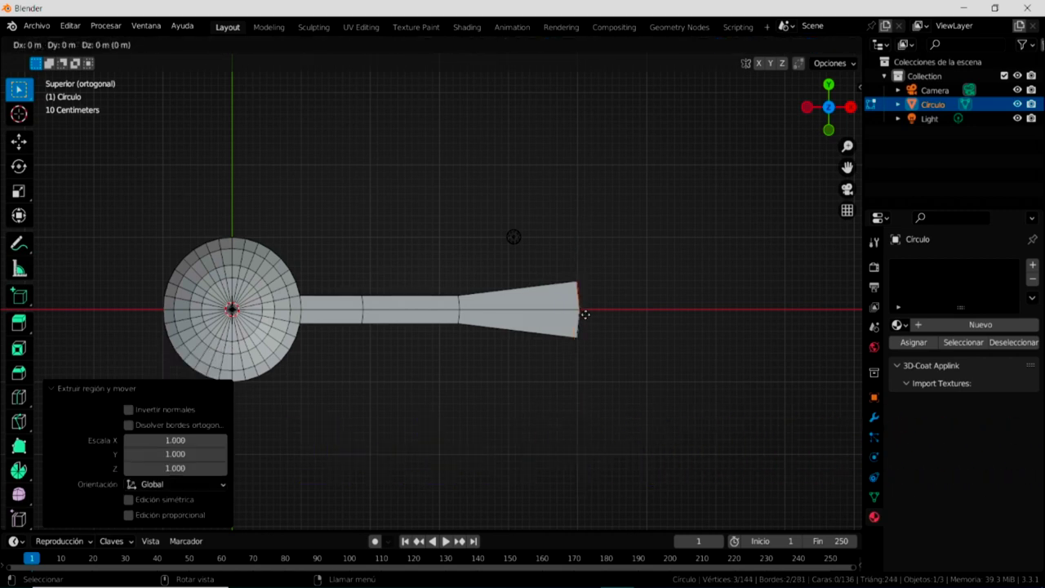
left_click(606, 311)
key("s")
left_click(539, 331)
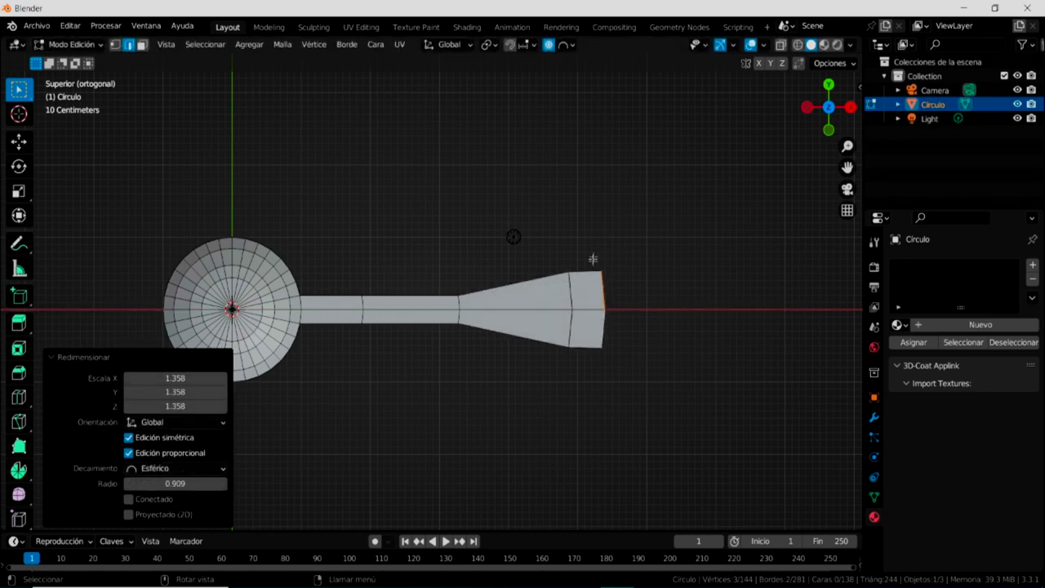
Scale the handle tip inward into a point, adjusting the proportional falloff.
key("s")
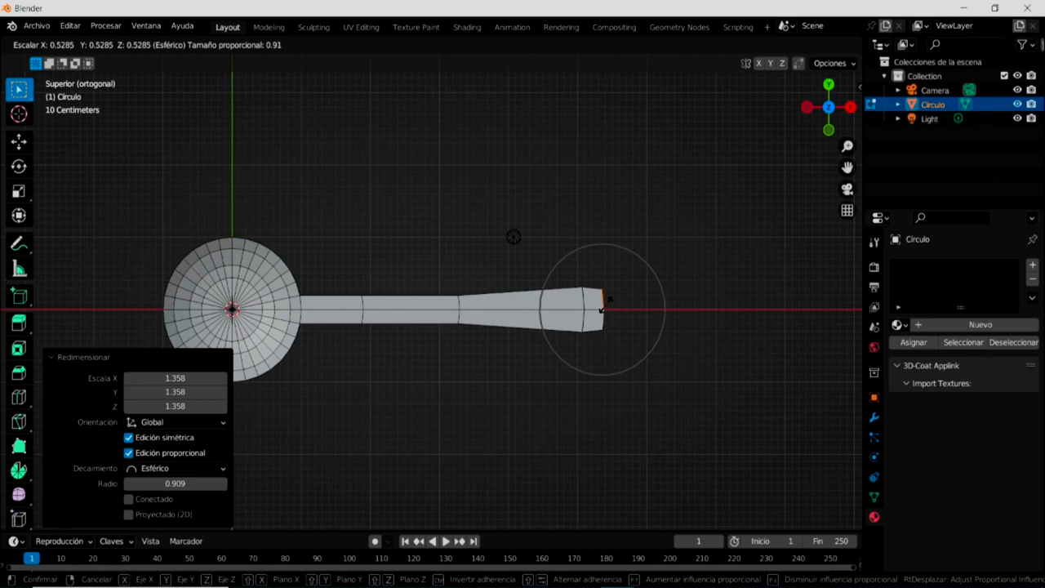
scroll(603, 307, "down", 2)
scroll(602, 307, "up", 5)
scroll(602, 307, "up", 2)
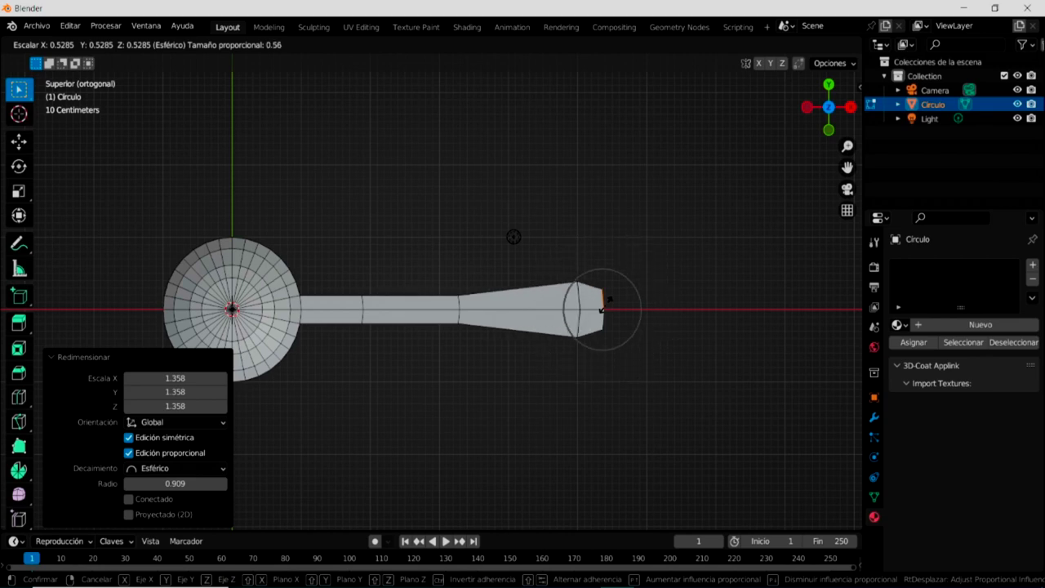
scroll(603, 306, "up", 2)
scroll(604, 306, "up", 2)
scroll(605, 307, "up", 2)
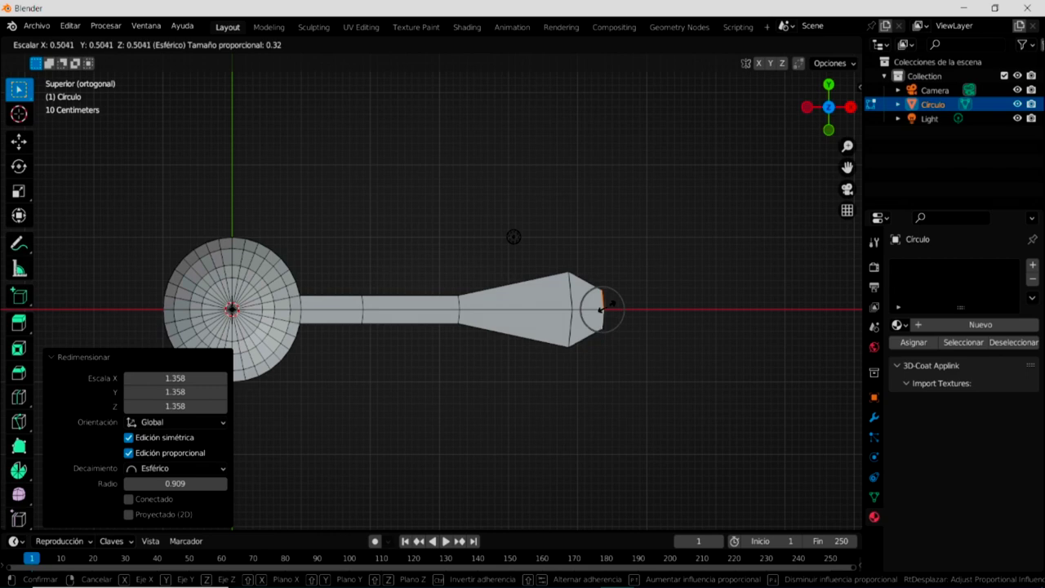
left_click(604, 308)
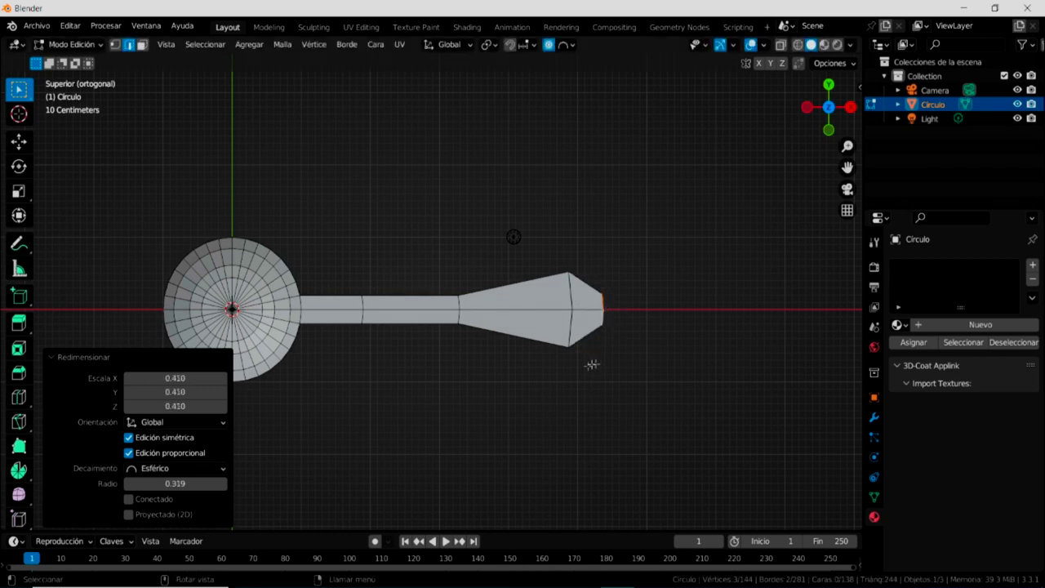
Scale the handle's middle edge loop to 1.508 with falloff 0.319, then select the wide end.
left_click(499, 415)
mouse_move(423, 219)
left_mouse_down()
mouse_move(545, 378)
mouse_move(616, 381)
left_mouse_up()
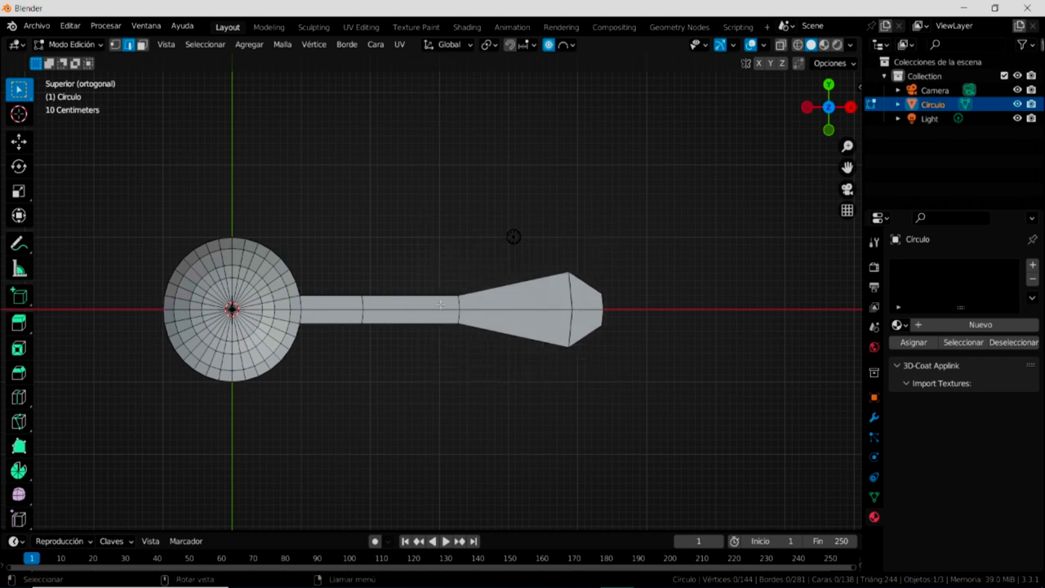
left_click_drag(451, 272, 480, 351)
key("s")
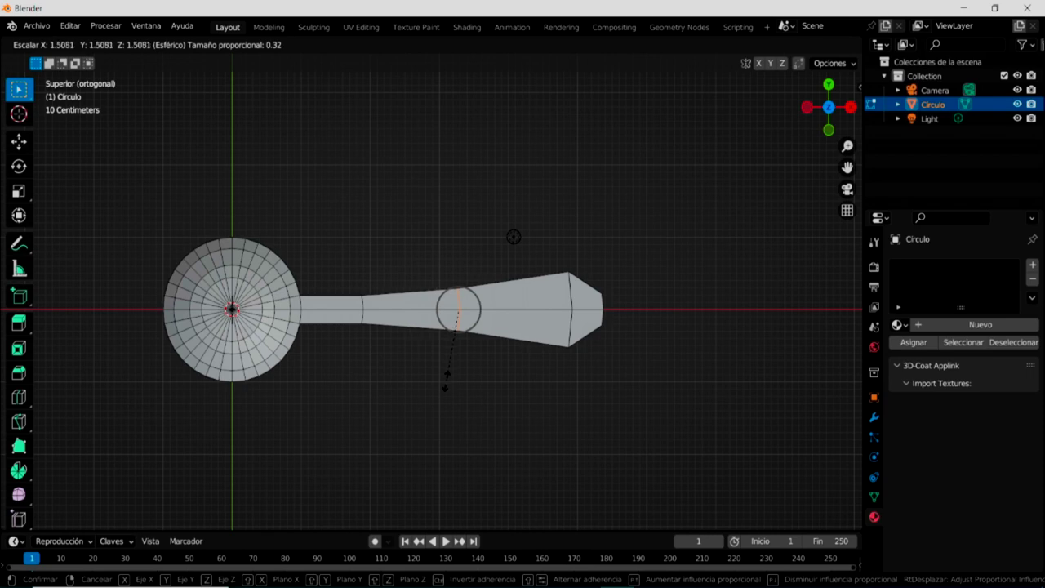
left_click(445, 381)
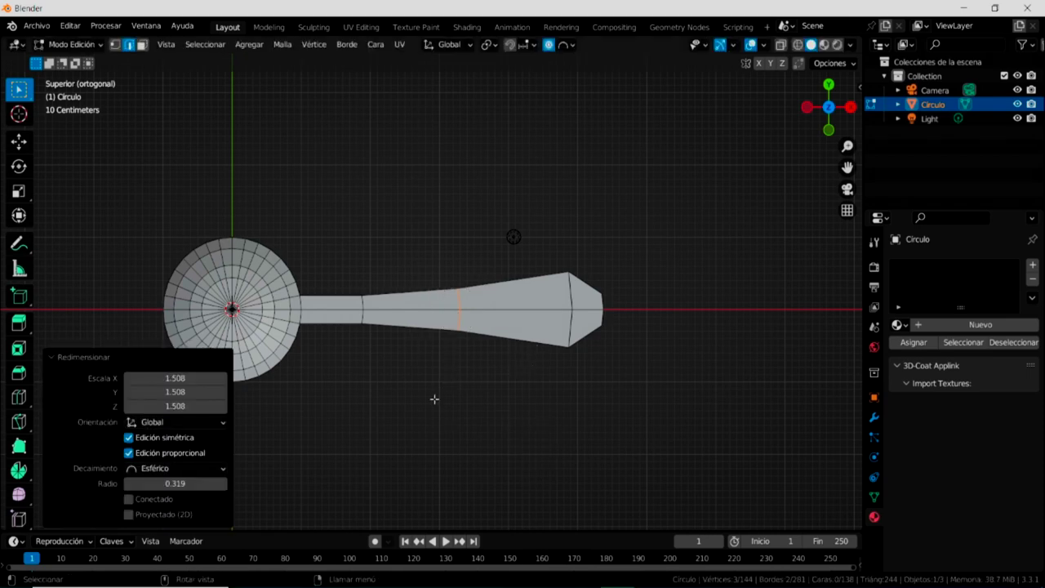
mouse_move(384, 410)
middle_mouse_down()
mouse_move(392, 264)
mouse_move(383, 447)
mouse_move(388, 370)
mouse_move(397, 382)
middle_mouse_up()
left_click_drag(409, 225, 691, 389)
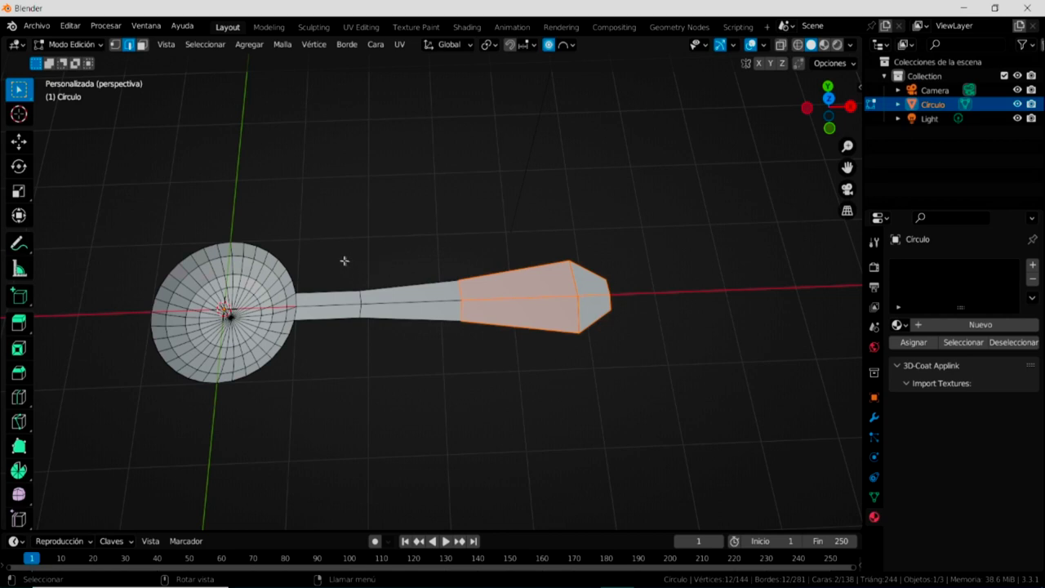
Move the handle's wide end 1.0276 m further along X, then return to top view.
left_click(20, 145)
left_click_drag(610, 294, 690, 299)
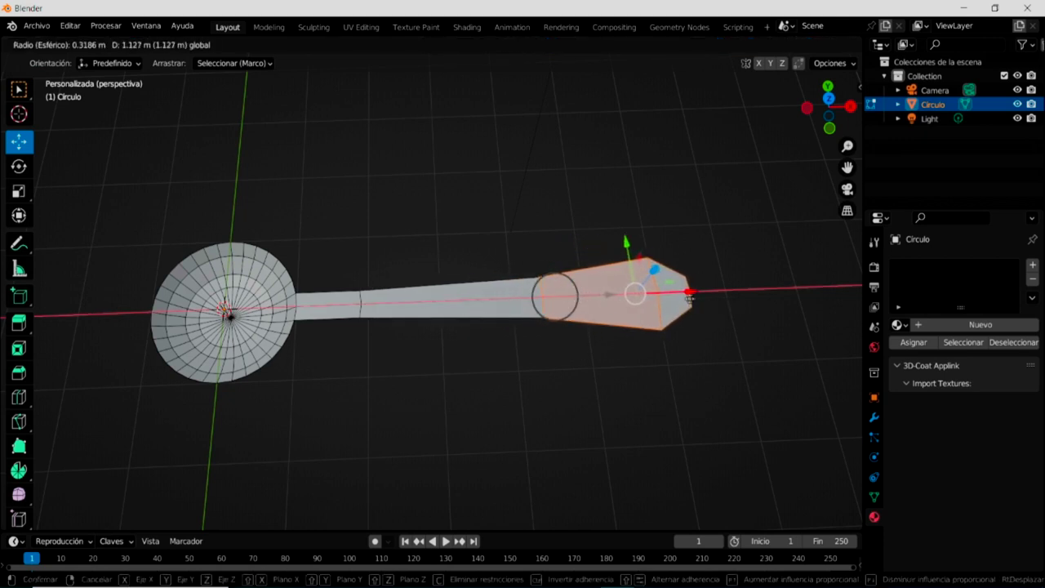
left_click_drag(690, 299, 682, 299)
mouse_move(575, 411)
middle_mouse_down()
mouse_move(556, 315)
mouse_move(577, 433)
middle_mouse_up()
left_click(479, 409)
mouse_move(479, 409)
middle_mouse_down()
mouse_move(485, 346)
mouse_move(534, 354)
mouse_move(481, 378)
middle_mouse_up()
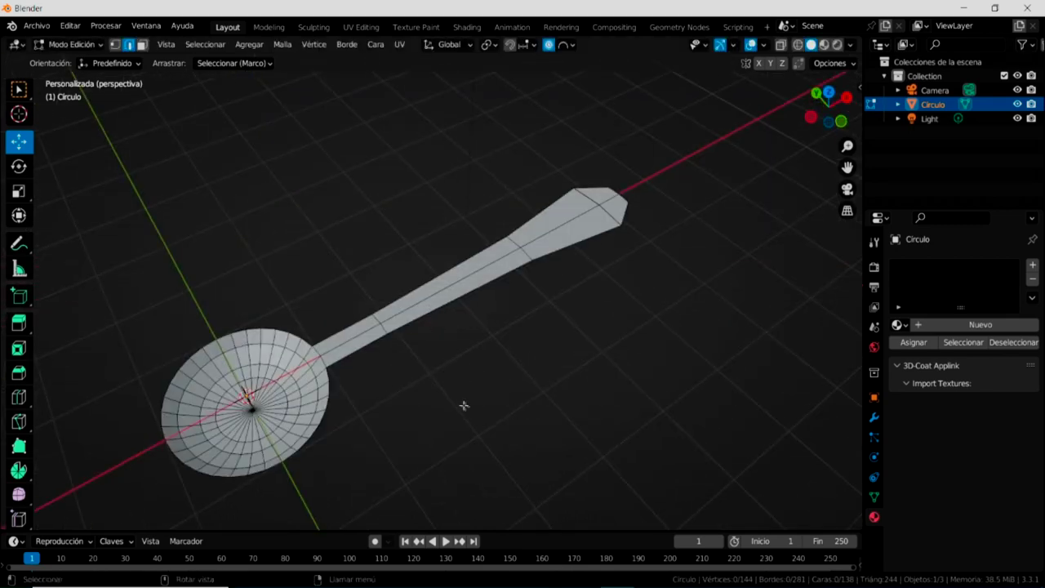
key("KP_7")
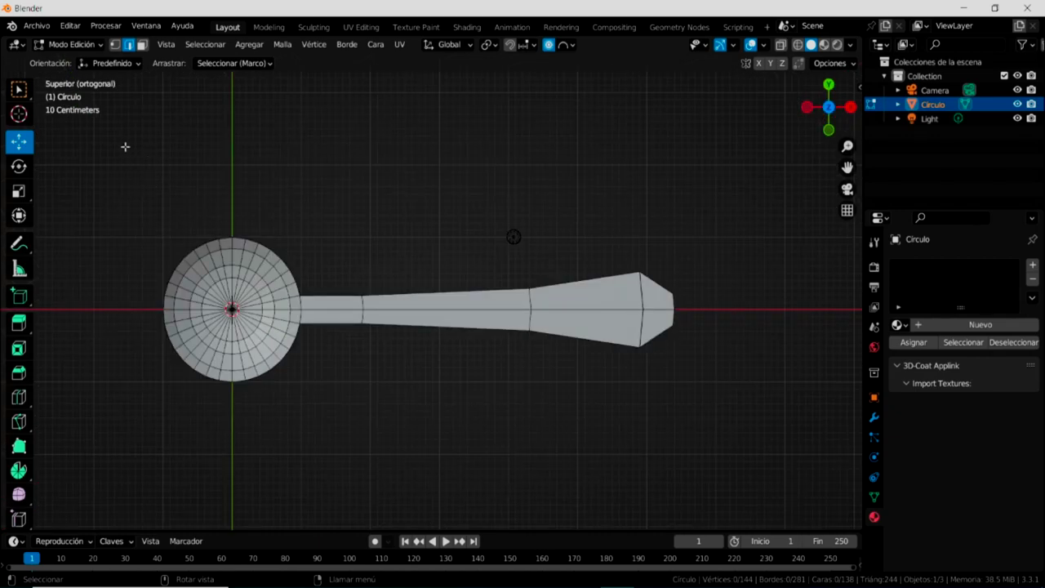
Scale the whole spoon to 0.683 along Y with proportional editing off, then deselect.
left_click_drag(114, 151, 708, 408)
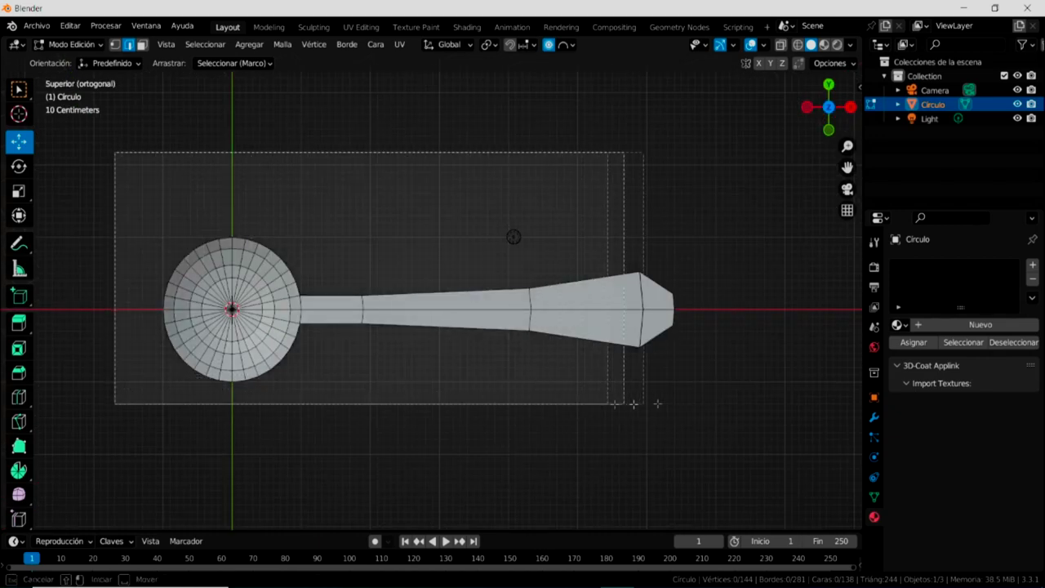
left_click(18, 193)
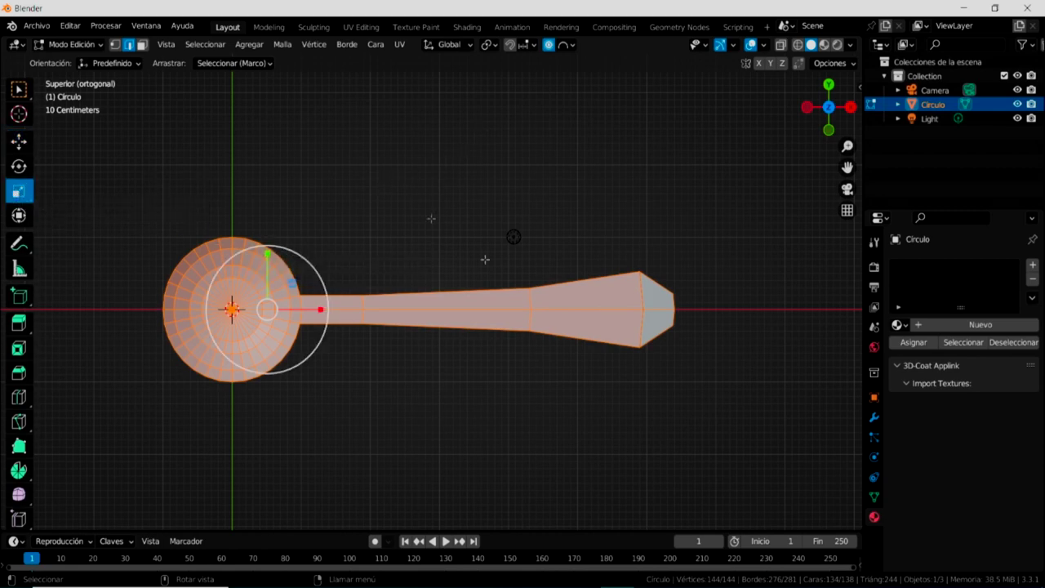
left_click(547, 46)
left_click_drag(267, 254, 267, 278)
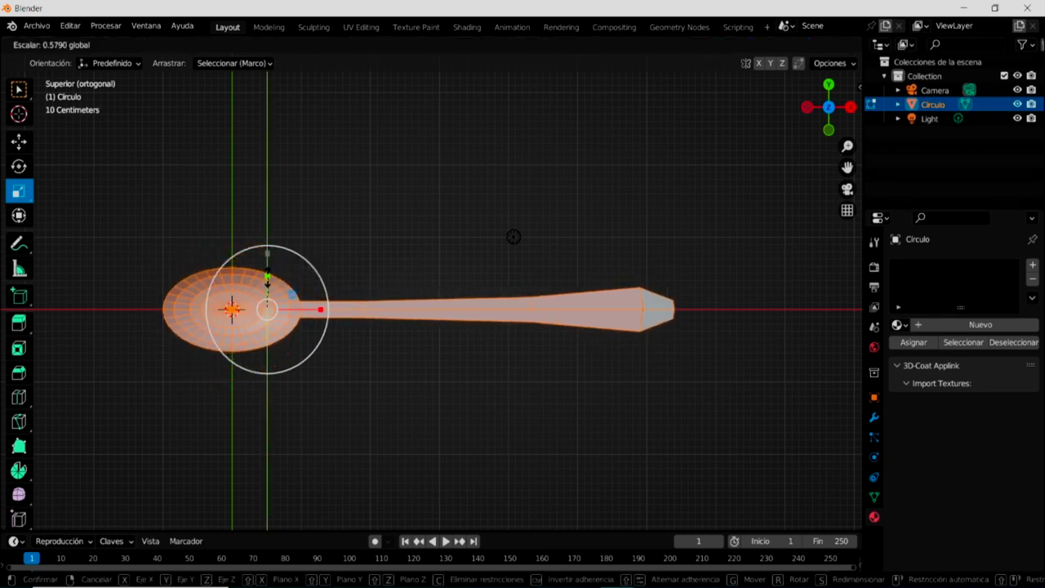
left_click_drag(267, 277, 270, 269)
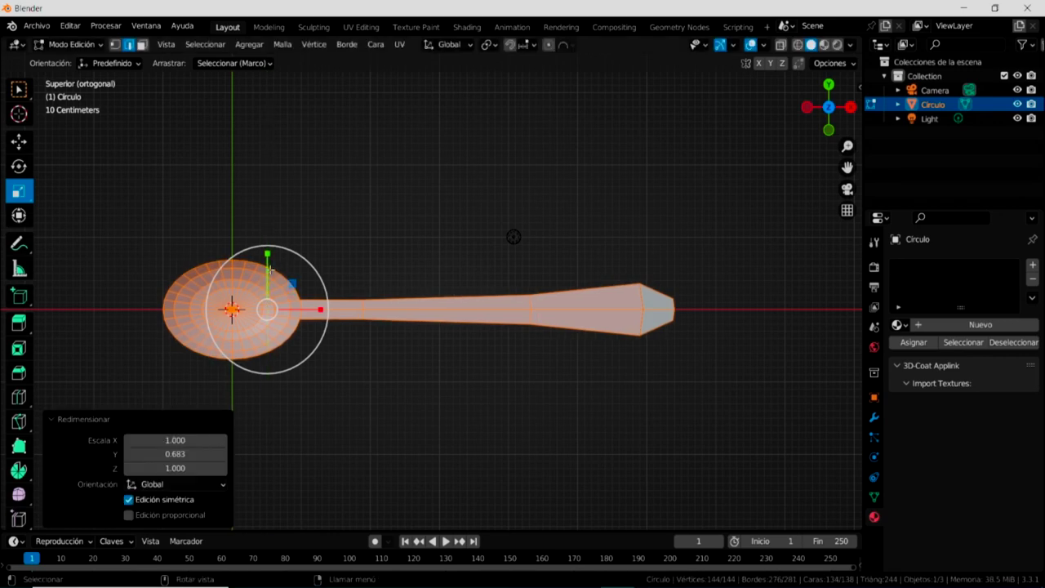
mouse_move(462, 444)
middle_mouse_down()
mouse_move(471, 324)
mouse_move(462, 289)
mouse_move(448, 374)
mouse_move(459, 372)
mouse_move(462, 344)
middle_mouse_up()
left_click(396, 358)
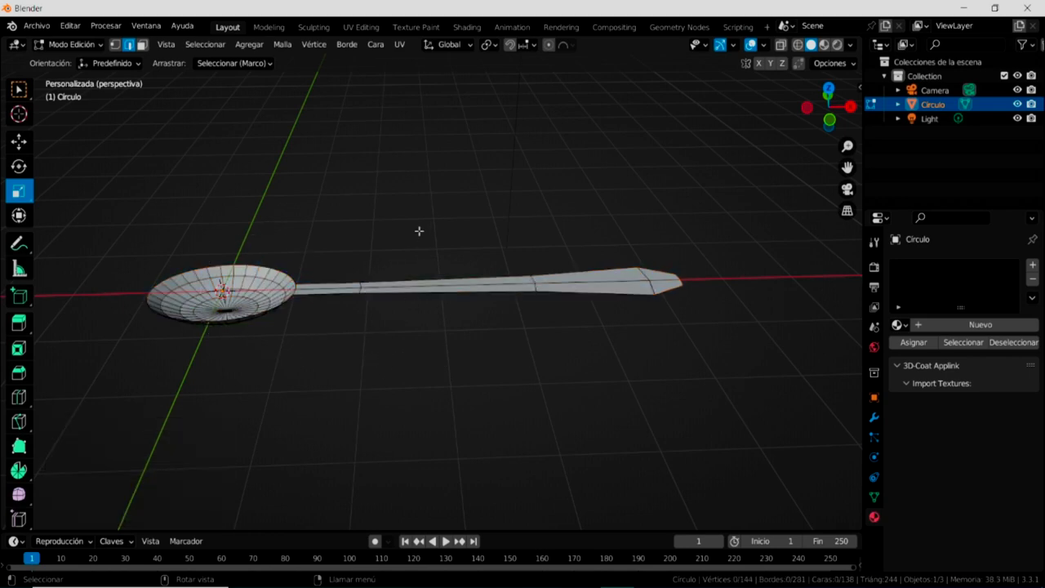
Box-select the spoon handle's pointed tip and outer section.
key("w")
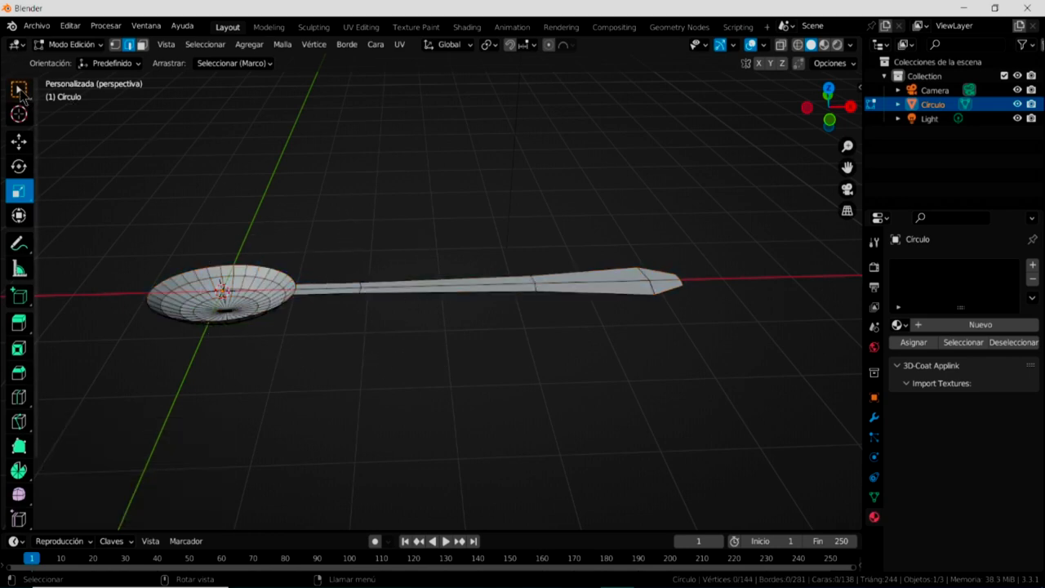
left_click_drag(433, 214, 771, 364)
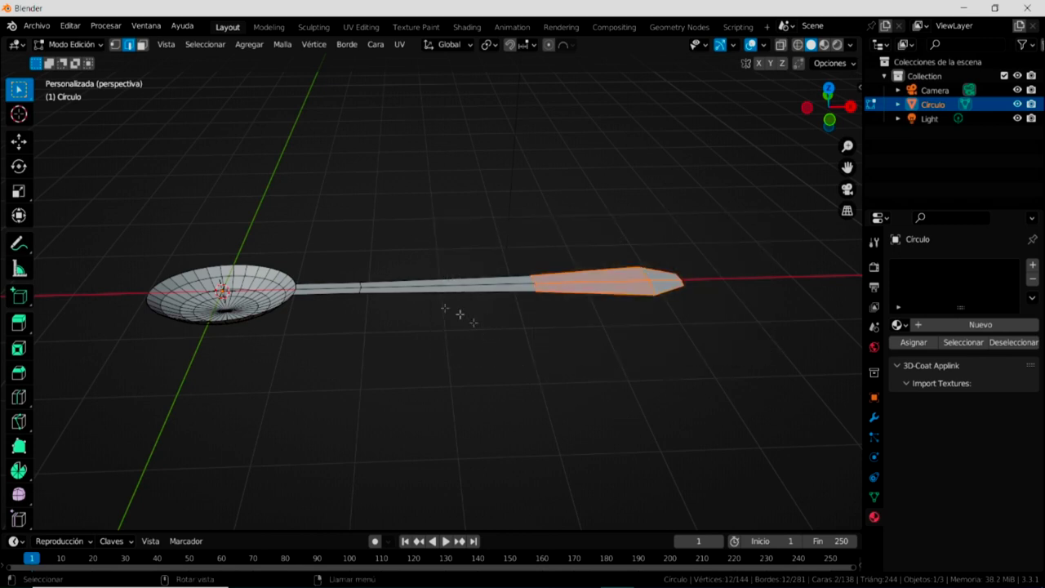
left_click_drag(342, 230, 746, 374)
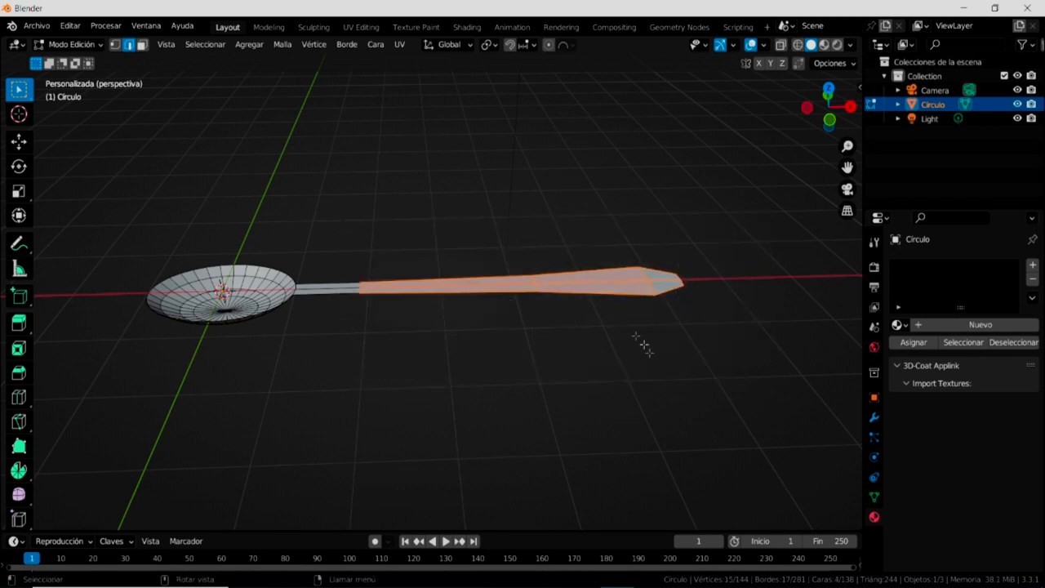
left_click(19, 141)
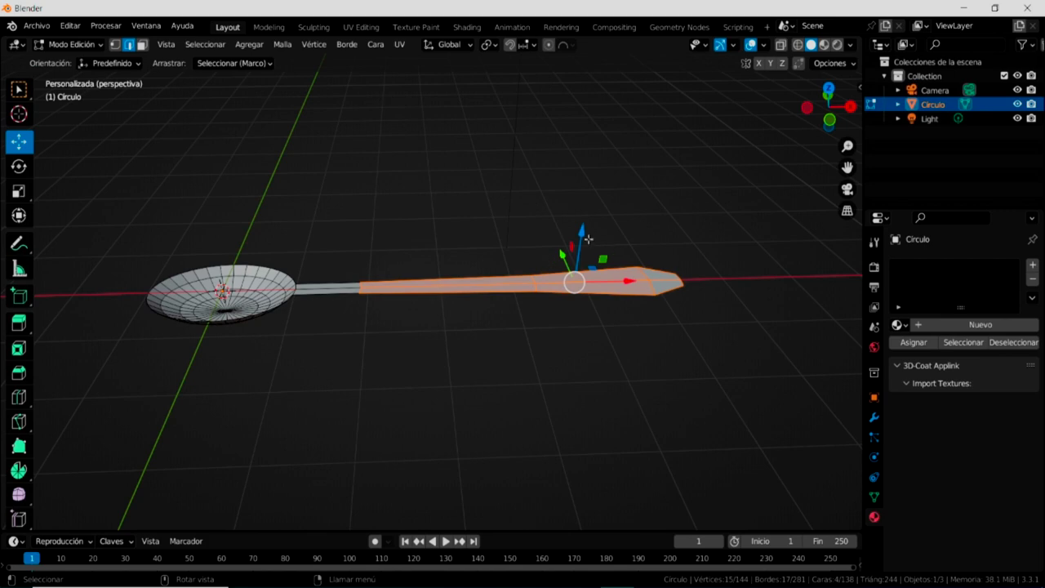
In front ortho view, raise the outer handle section about 0.34 m along Z.
key("KP_1")
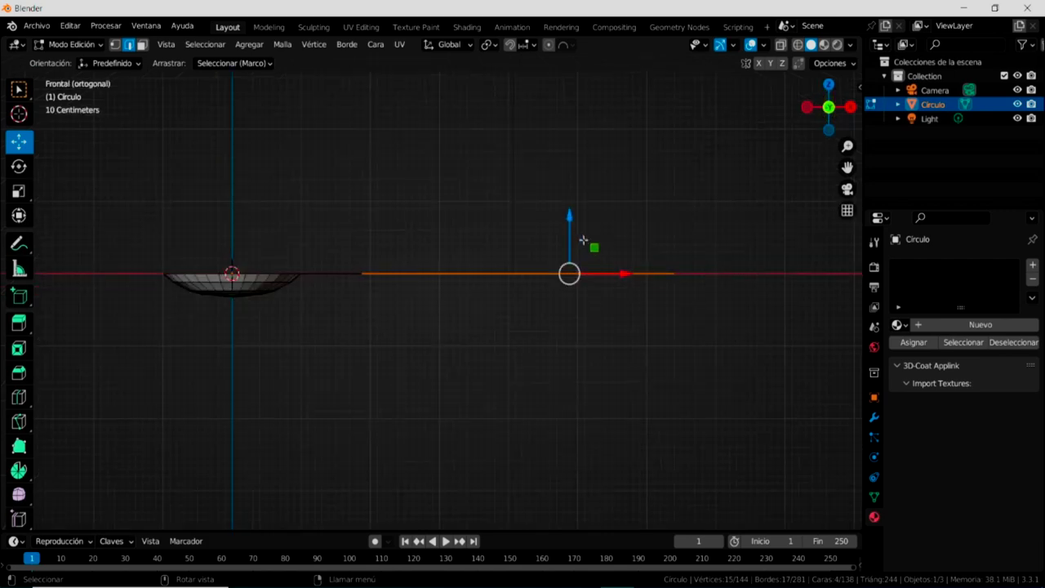
left_click_drag(570, 217, 538, 251)
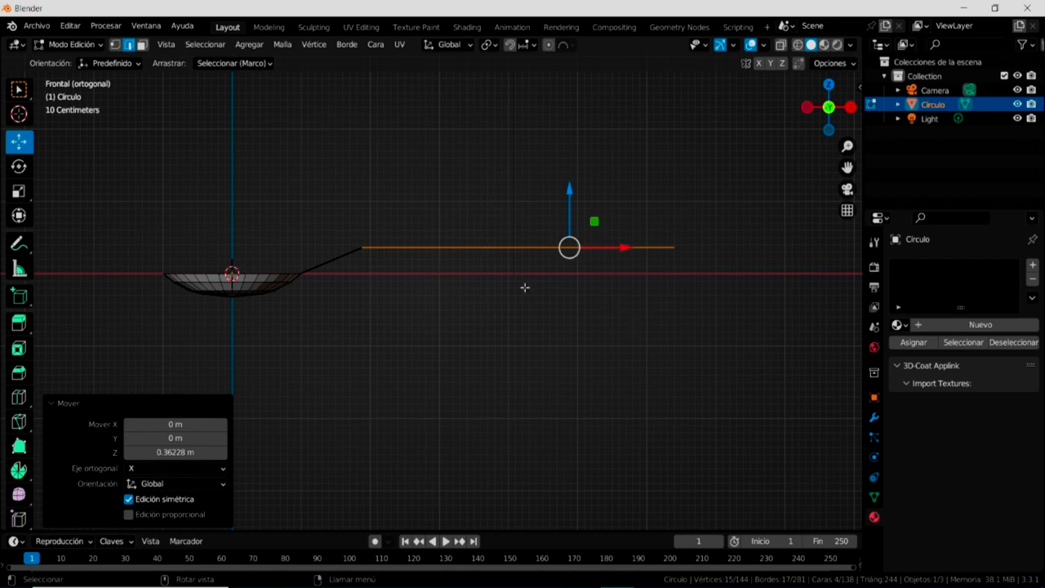
left_click(525, 288)
middle_click_drag(529, 285, 534, 366)
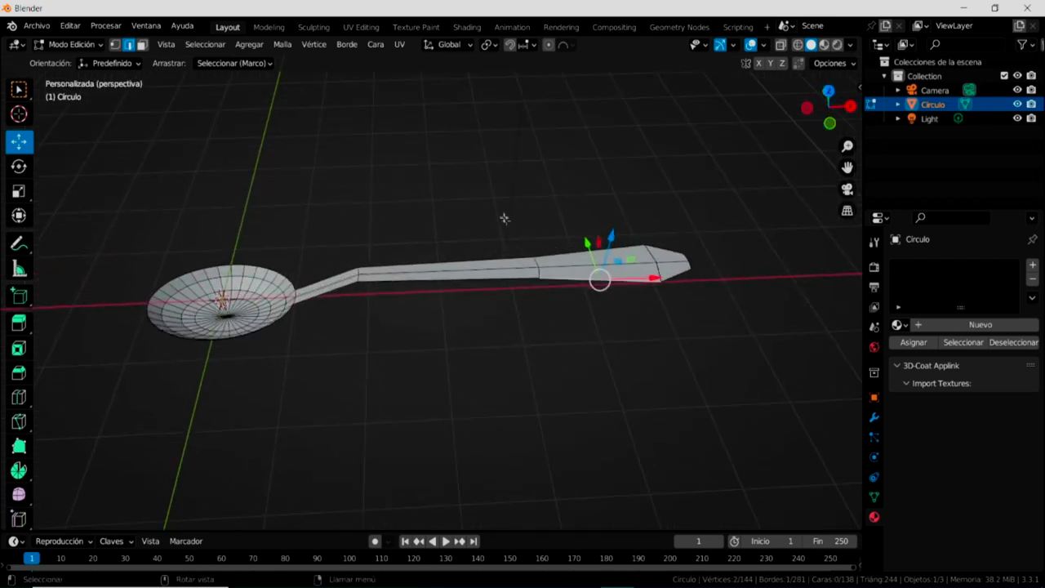
Select the handle's end and lift the tip higher still along Z.
left_click_drag(472, 201, 735, 320)
middle_click_drag(657, 361, 640, 297)
key("KP_1")
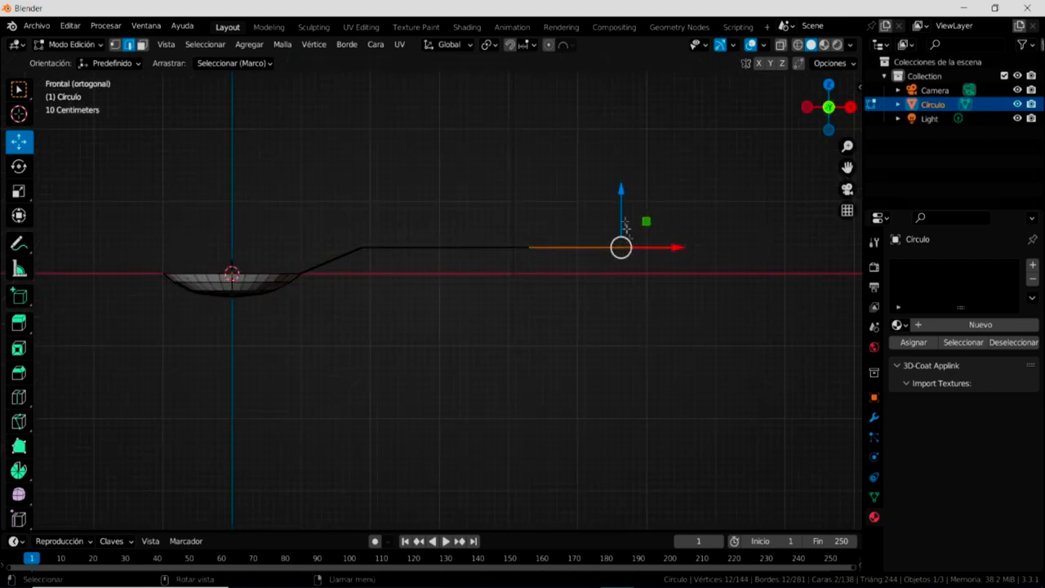
left_click_drag(623, 192, 609, 164)
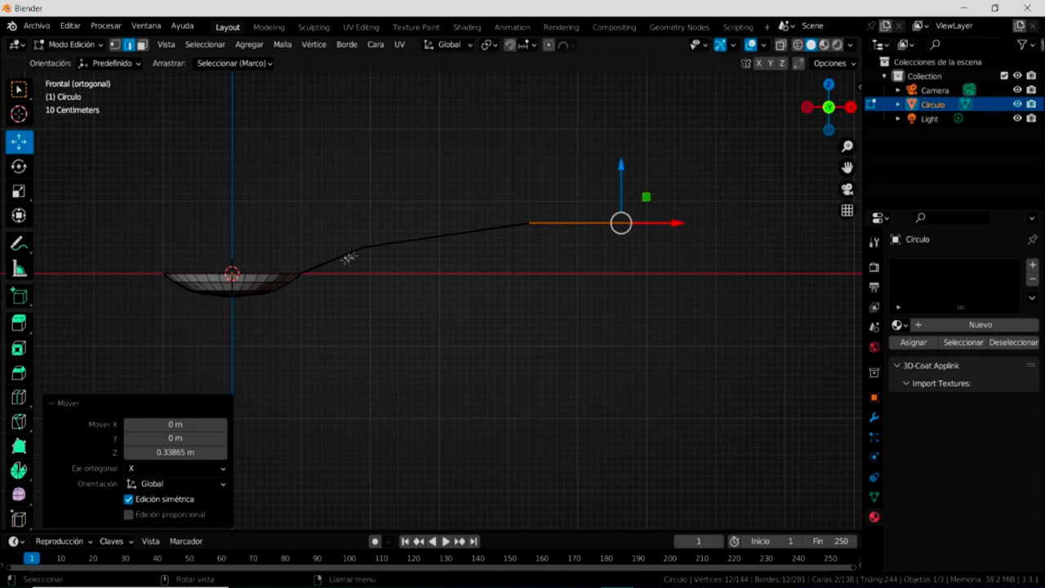
left_click(480, 313)
mouse_move(450, 292)
middle_mouse_down()
mouse_move(450, 390)
mouse_move(466, 386)
mouse_move(459, 342)
middle_mouse_up()
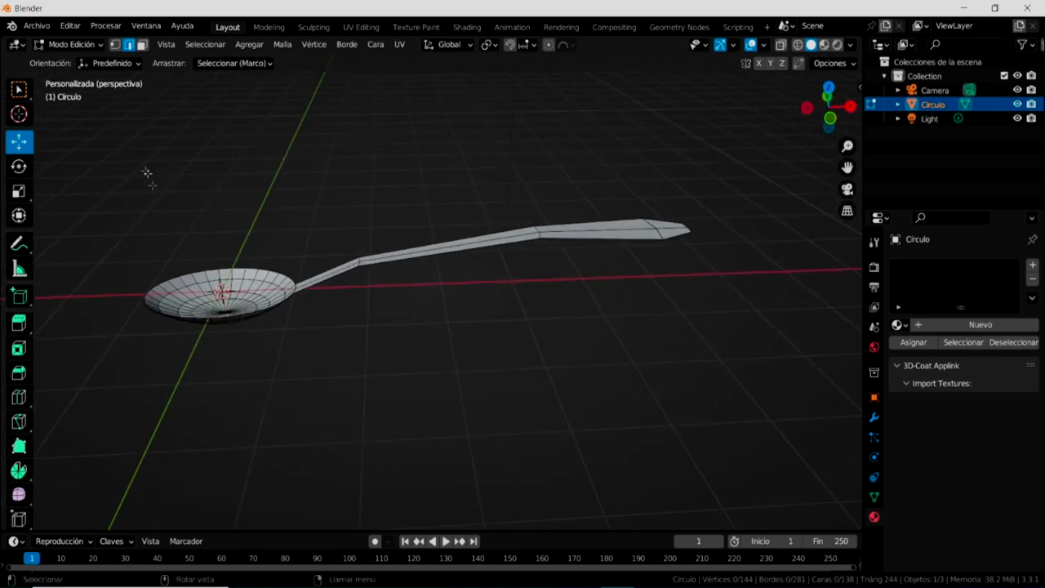
Select the whole spoon and extrude it about 0.087 m downward along Z.
key("a")
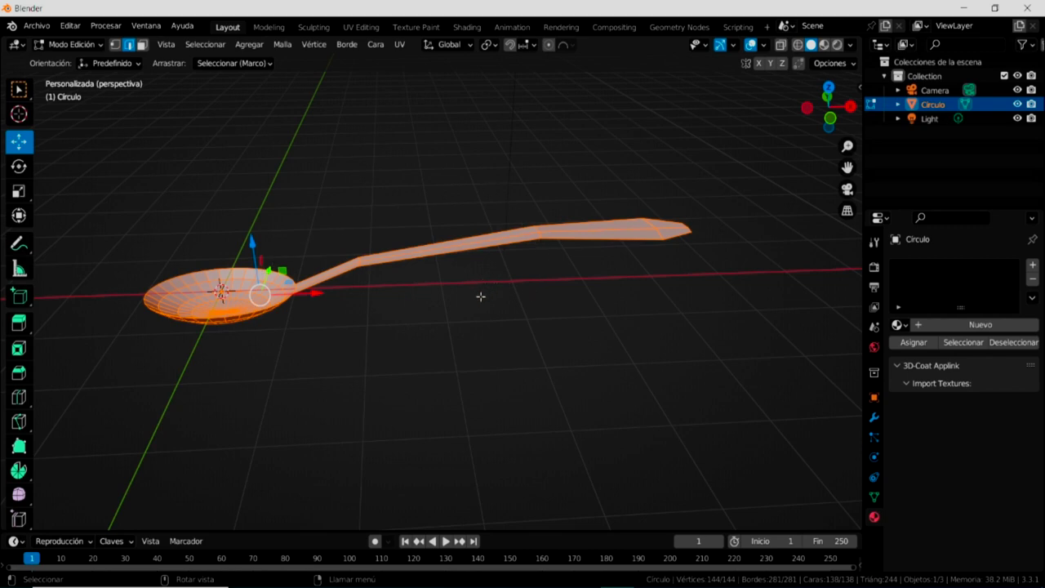
key("KP_1")
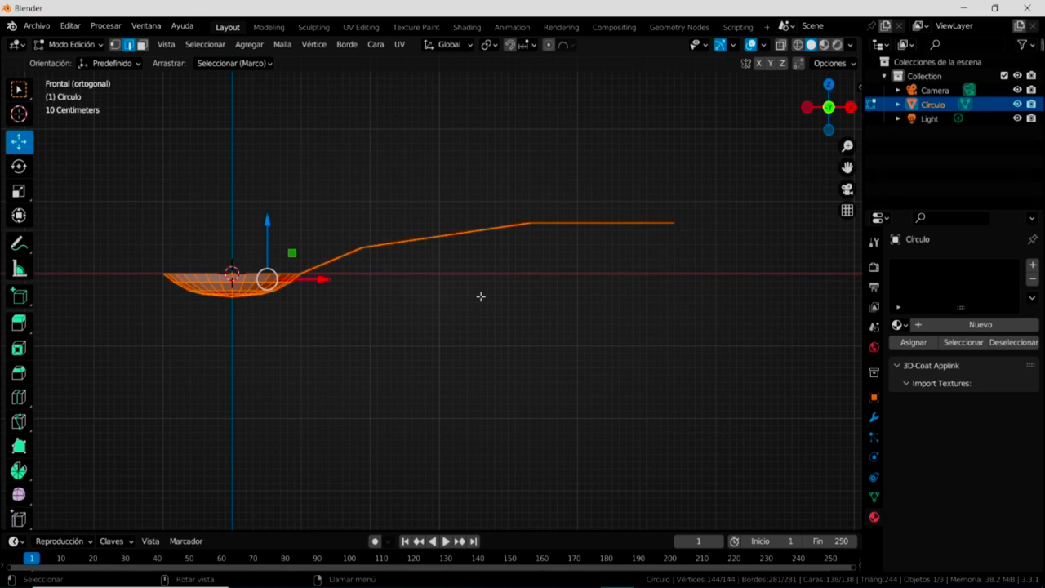
key("e")
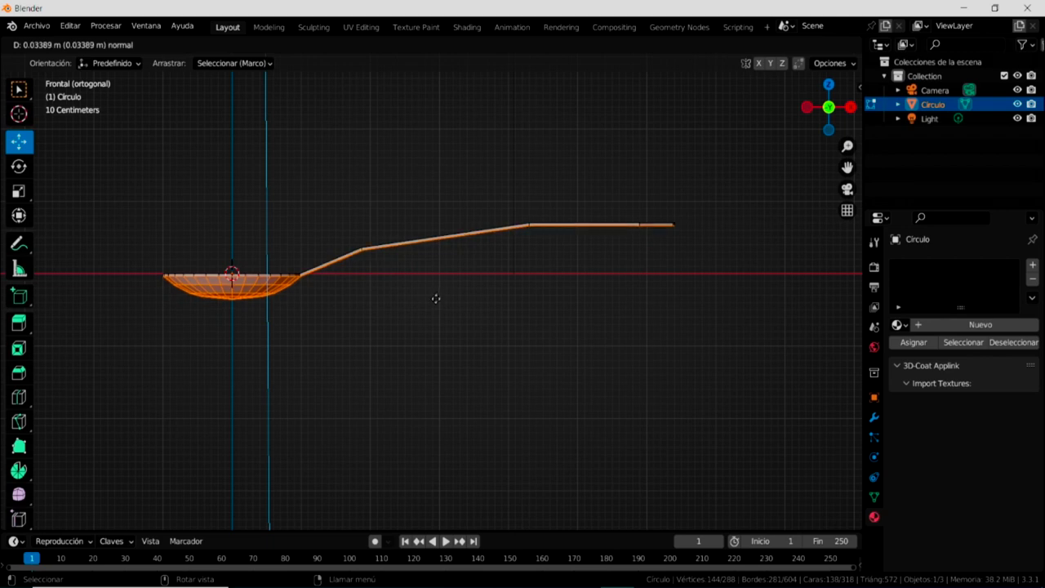
key("z")
key("z")
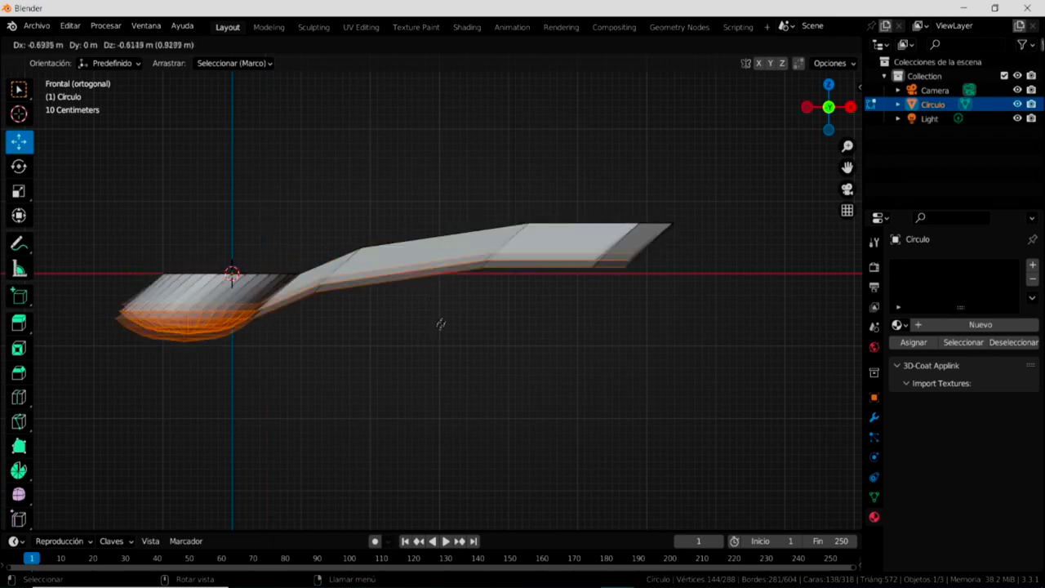
key("z")
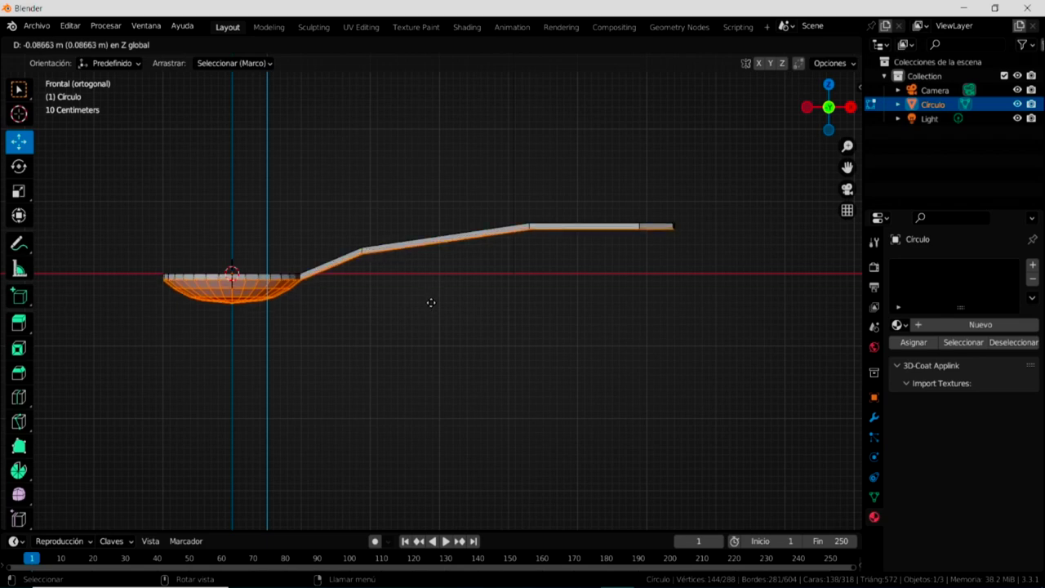
left_click(431, 302)
mouse_move(487, 292)
middle_mouse_down()
mouse_move(483, 357)
mouse_move(477, 345)
middle_mouse_up()
mouse_move(367, 340)
middle_mouse_down()
mouse_move(390, 310)
mouse_move(212, 245)
middle_mouse_up()
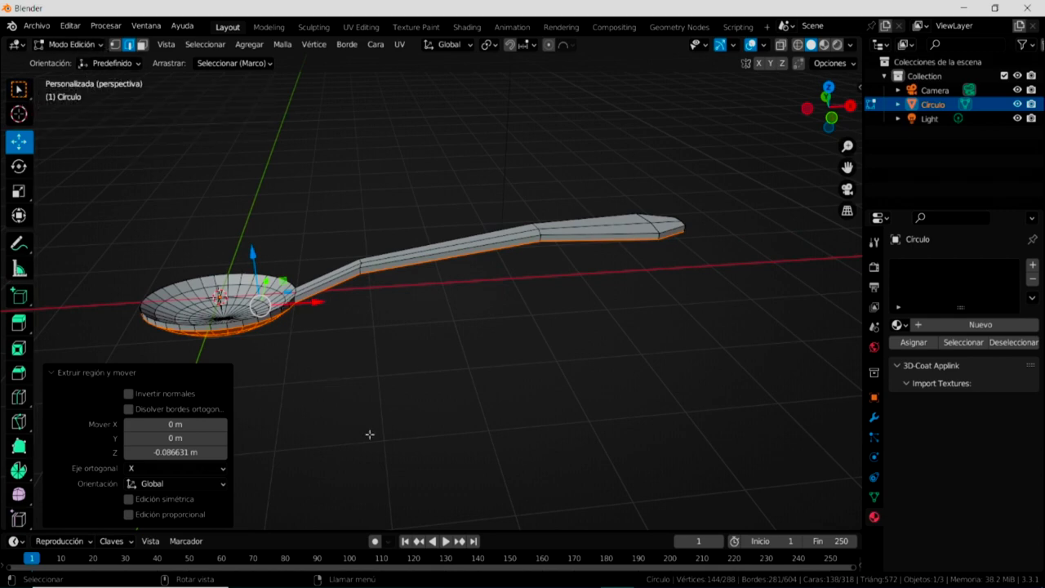
Look through the Edit and File menus without changes and orbit around the thickened spoon.
left_click(70, 25)
left_click(230, 166)
left_click(39, 26)
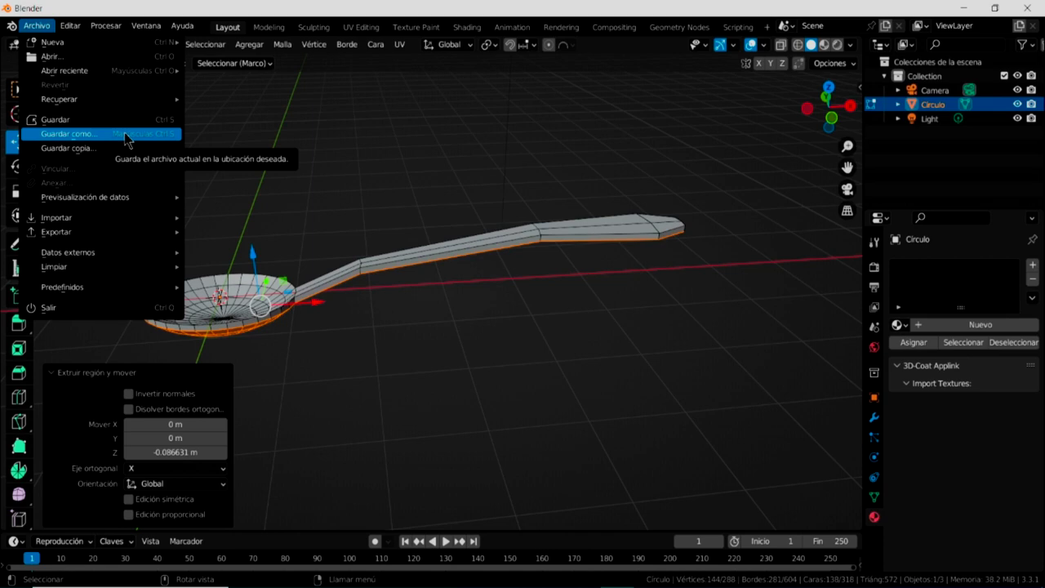
mouse_move(404, 376)
middle_mouse_down()
mouse_move(387, 350)
mouse_move(405, 357)
middle_mouse_up()
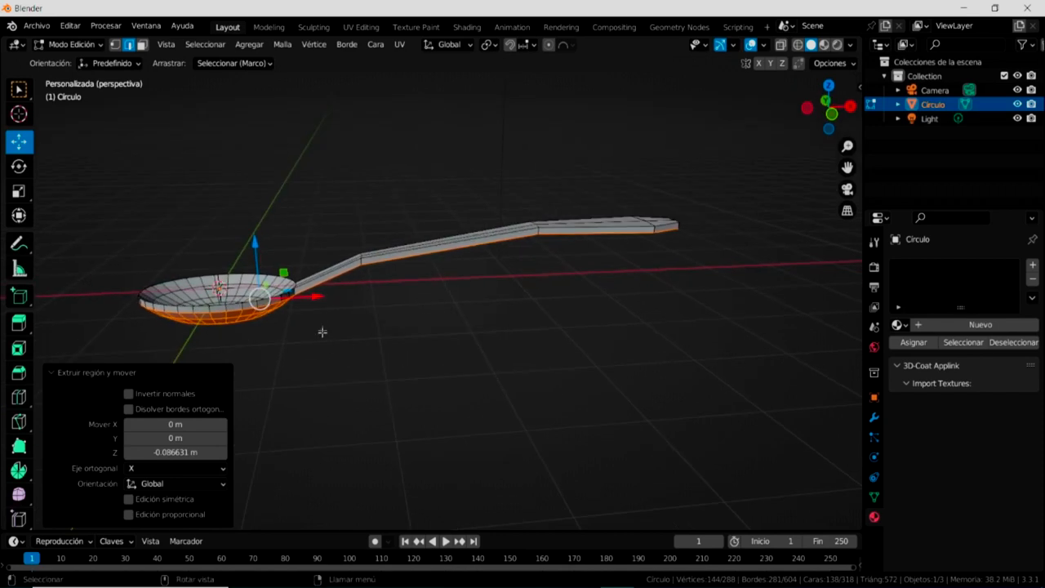
left_click(96, 46)
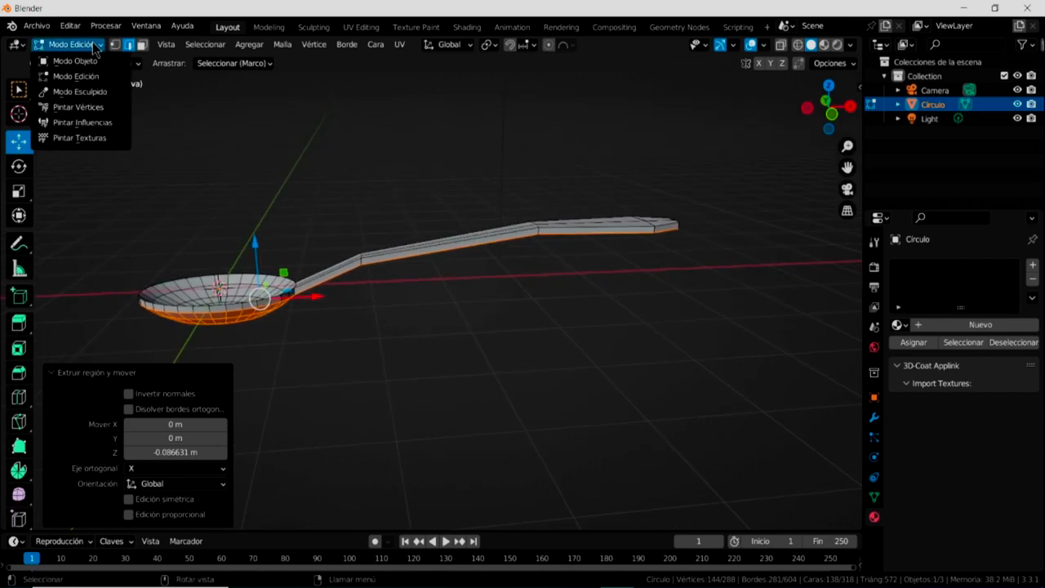
In Object Mode, add a white material with Metallic 1 and Roughness 0.069, viewed in Material Preview.
left_click(86, 59)
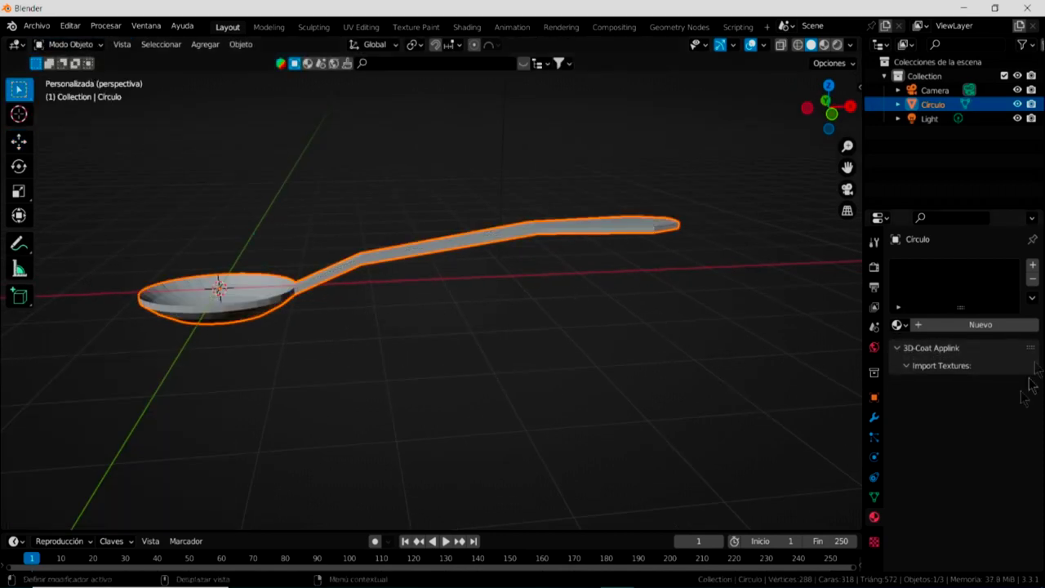
left_click(932, 325)
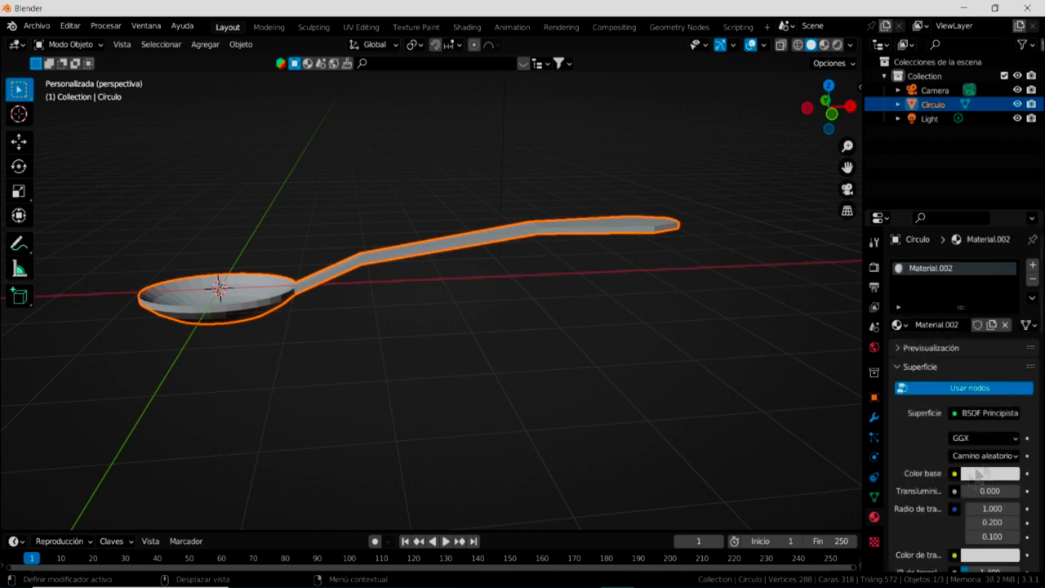
scroll(984, 432, "down", 2)
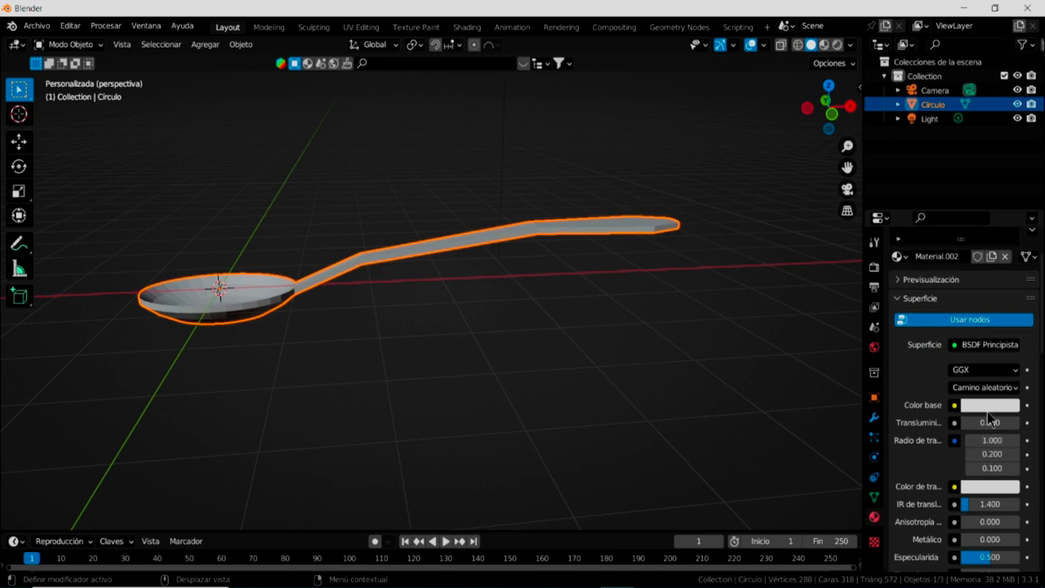
left_click(991, 406)
left_click(1010, 209)
scroll(973, 495, "down", 3)
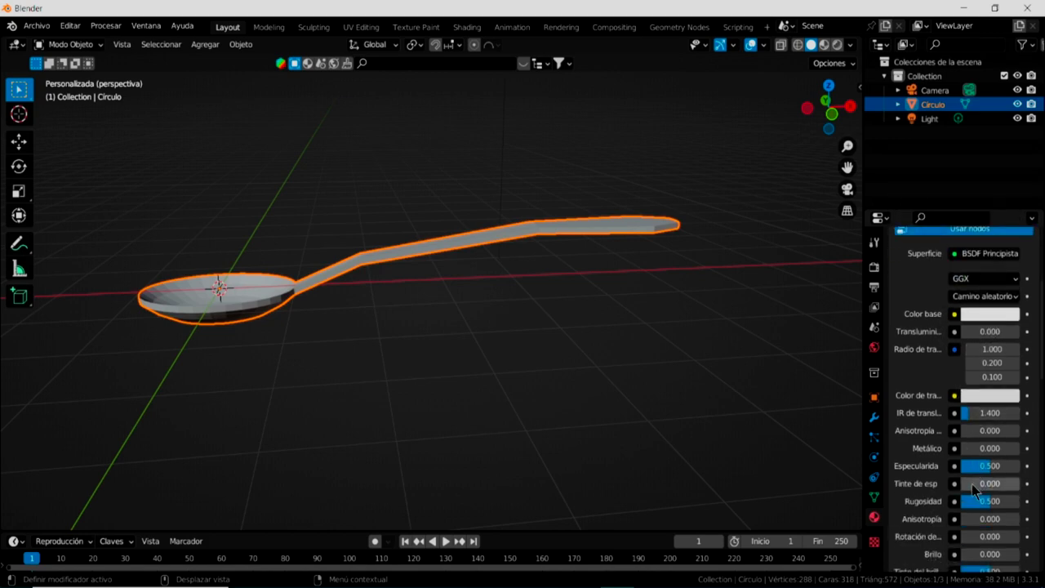
left_click_drag(972, 448, 1024, 457)
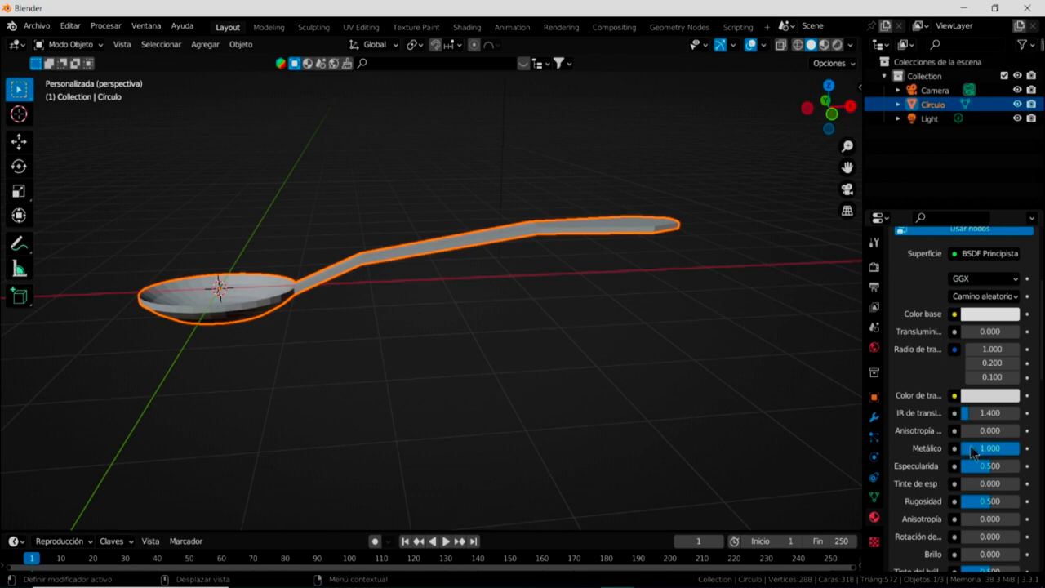
left_click_drag(988, 507, 962, 507)
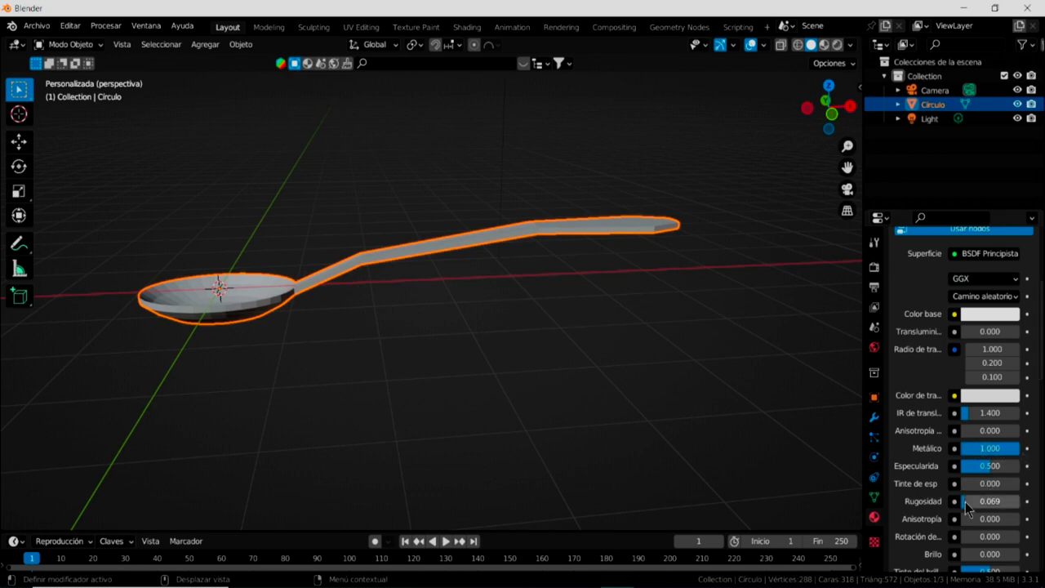
left_click(824, 46)
middle_click_drag(455, 285, 457, 306)
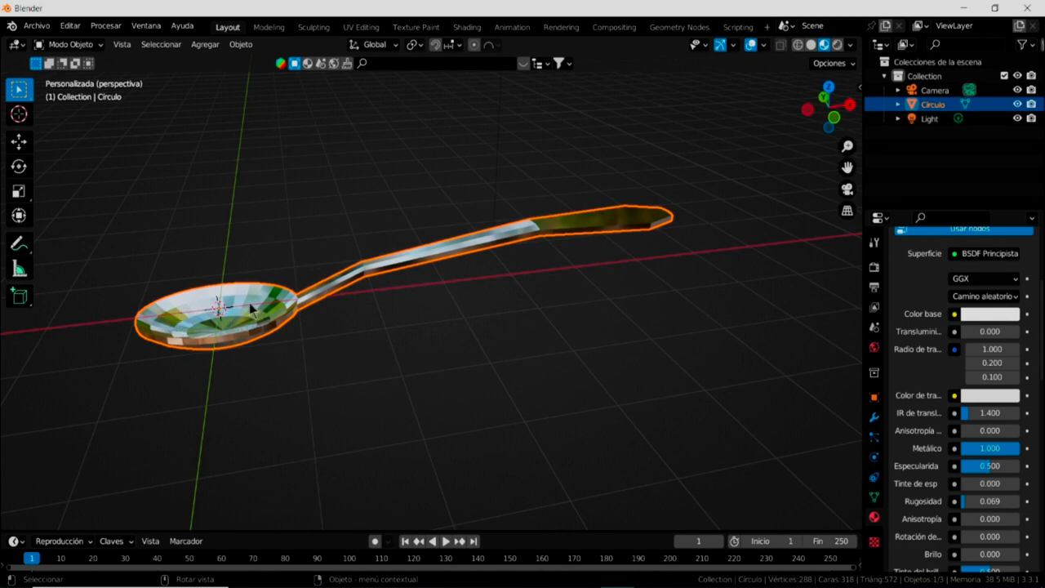
Apply Shade Smooth to the spoon.
right_click(181, 296)
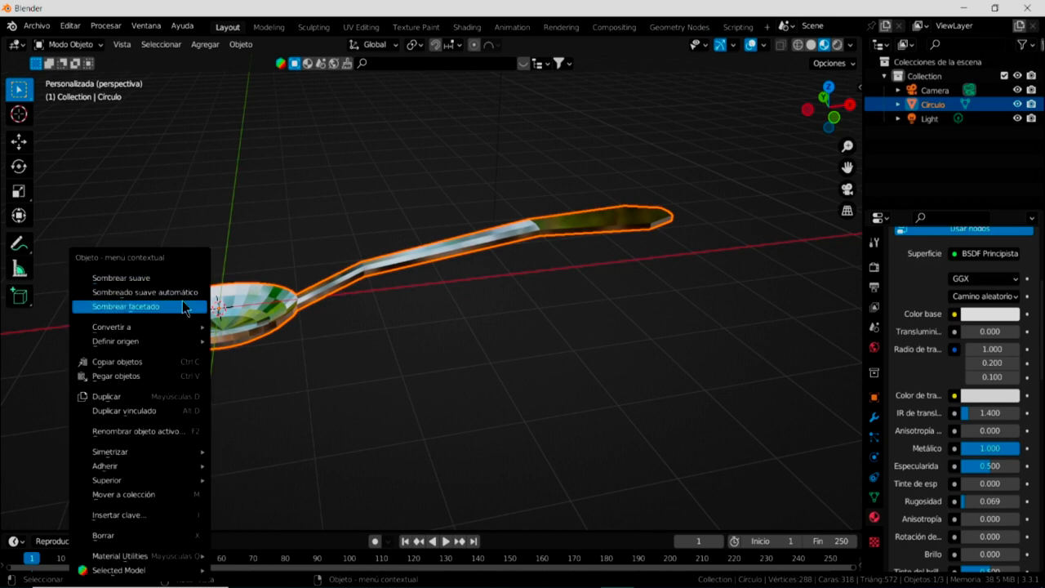
left_click(190, 284)
mouse_move(316, 311)
middle_mouse_down()
mouse_move(434, 280)
mouse_move(401, 253)
mouse_move(402, 266)
middle_mouse_up()
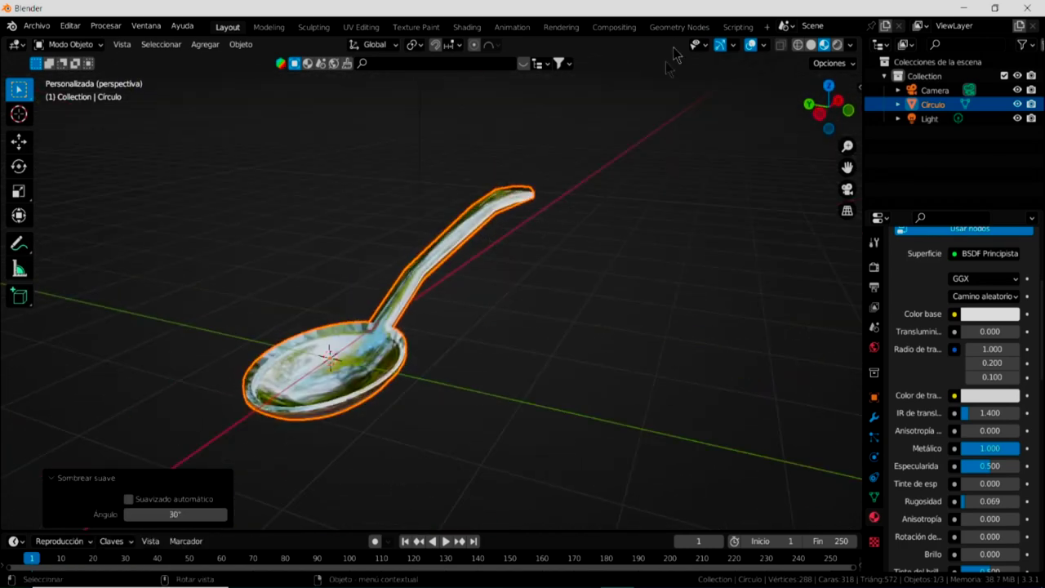
Turn off viewport overlays and deselect the spoon for a clean diagonal view.
left_click(750, 45)
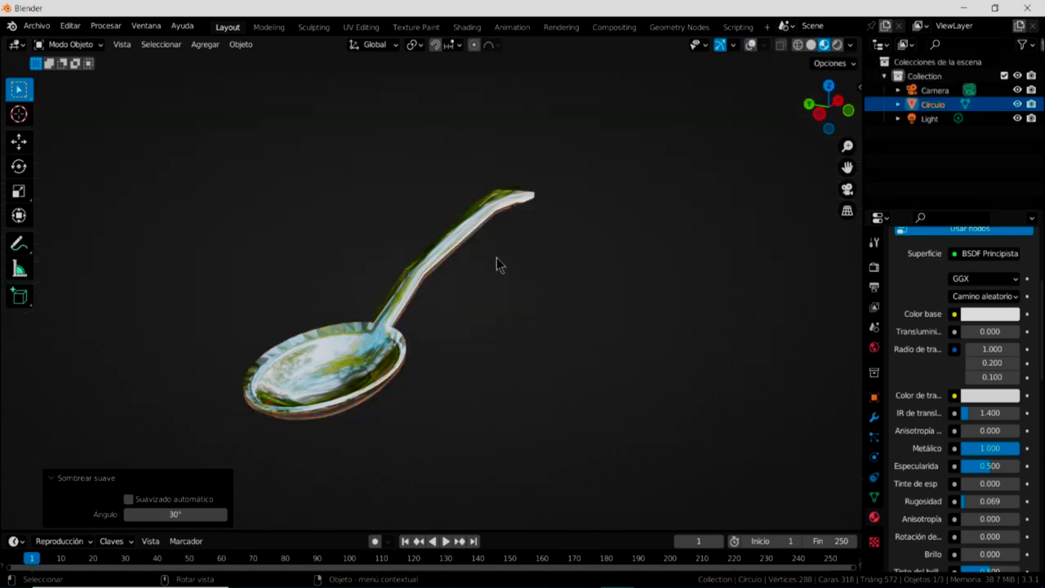
middle_click_drag(496, 265, 392, 392)
left_click(325, 482)
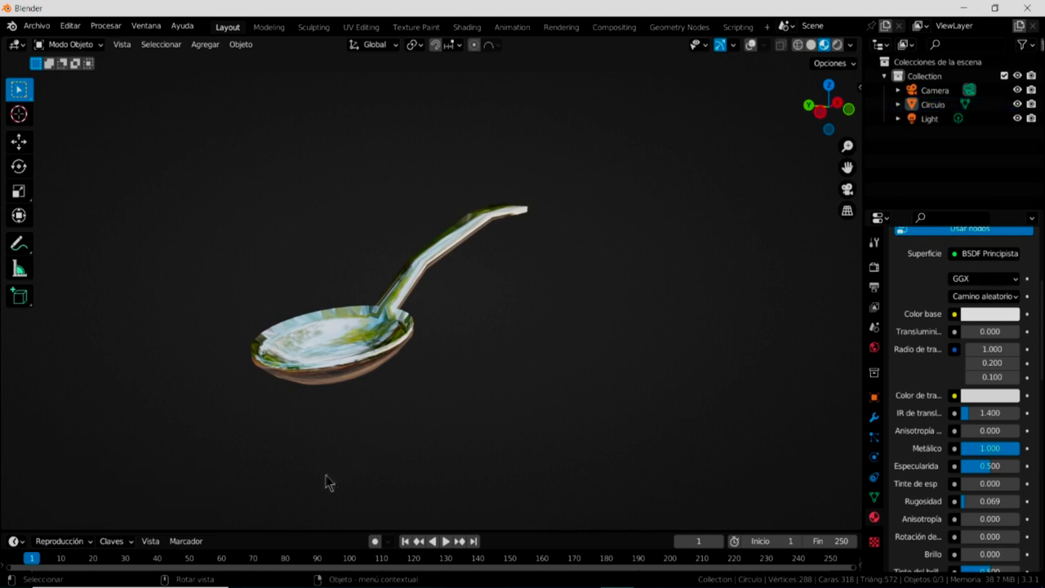
mouse_move(571, 278)
middle_mouse_down()
mouse_move(566, 292)
mouse_move(520, 305)
mouse_move(601, 319)
mouse_move(504, 326)
mouse_move(508, 250)
mouse_move(553, 329)
mouse_move(562, 253)
mouse_move(536, 316)
mouse_move(497, 345)
mouse_move(518, 322)
mouse_move(515, 346)
mouse_move(517, 317)
middle_mouse_up()
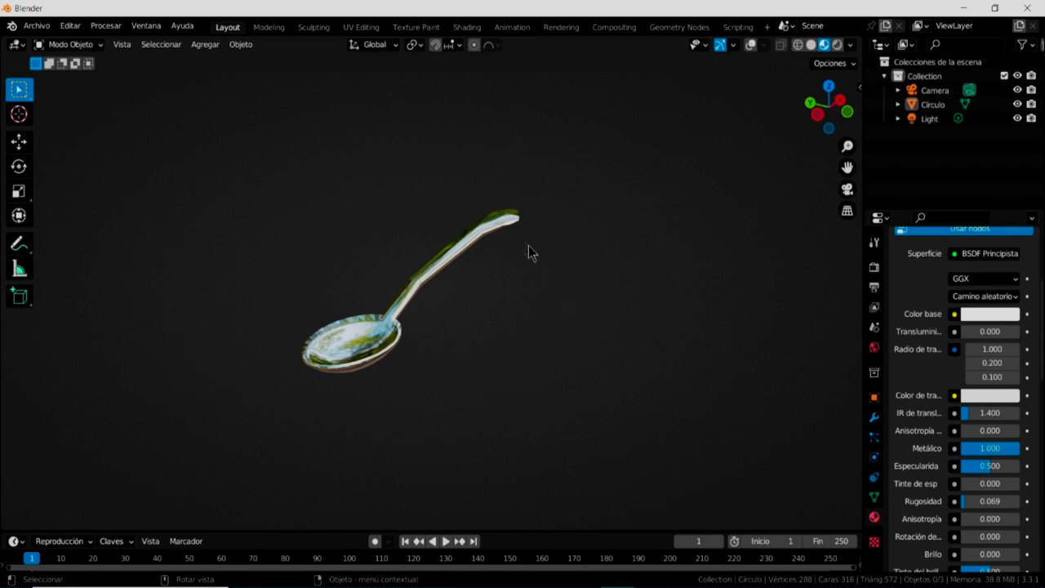
left_click(850, 44)
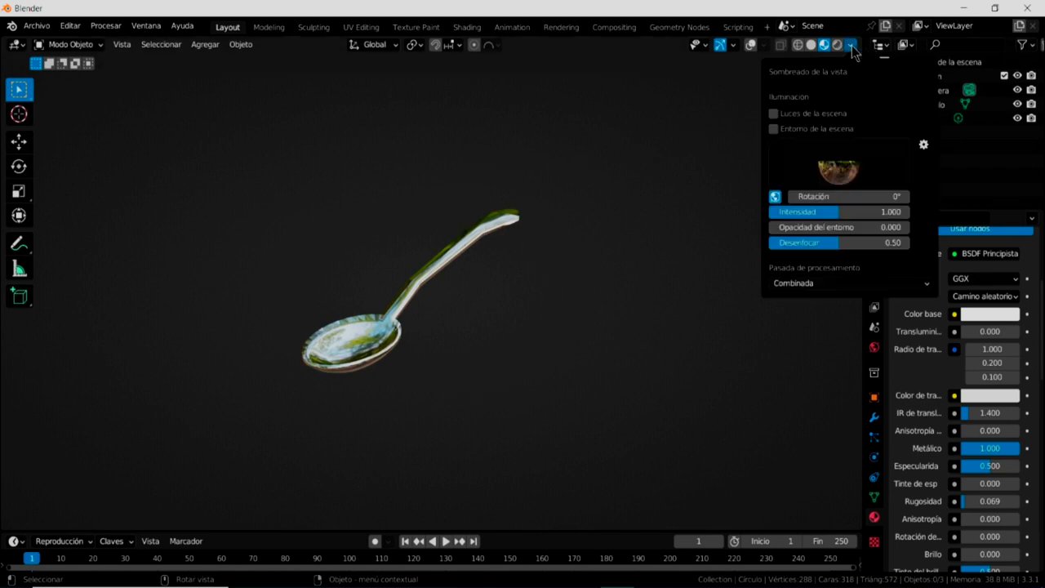
Light the spoon with the hotel_room_2k.hdr HDRI at World Opacity 1.0 and Blur 0.03.
left_click(839, 164)
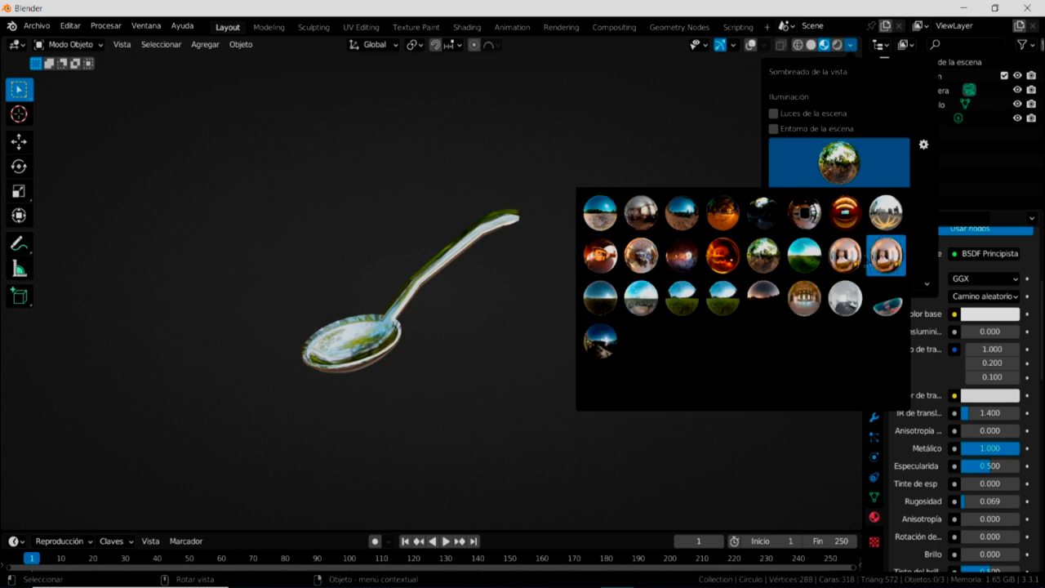
left_click(849, 260)
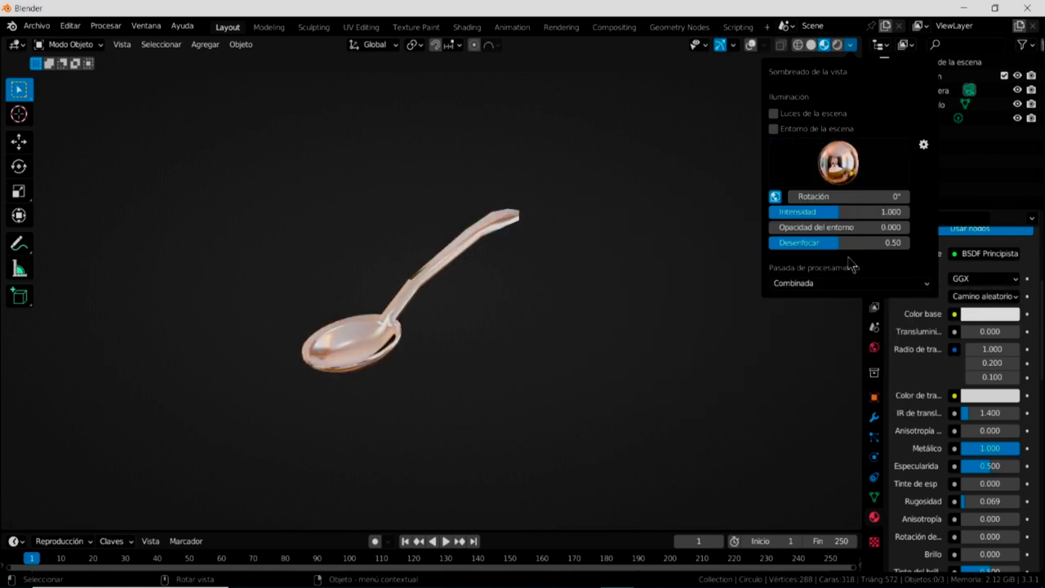
left_click_drag(780, 231, 909, 227)
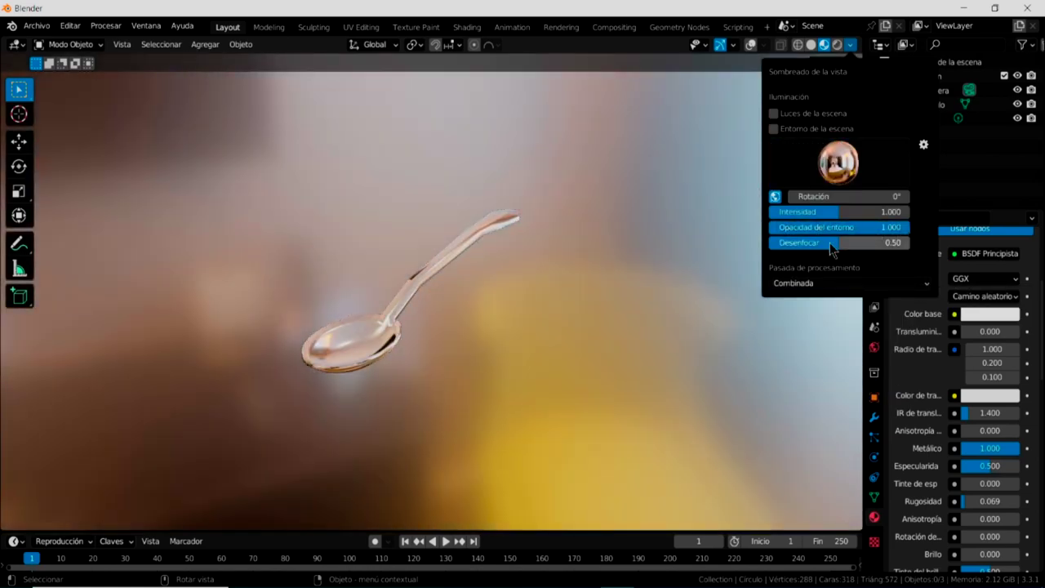
left_click_drag(833, 242, 771, 242)
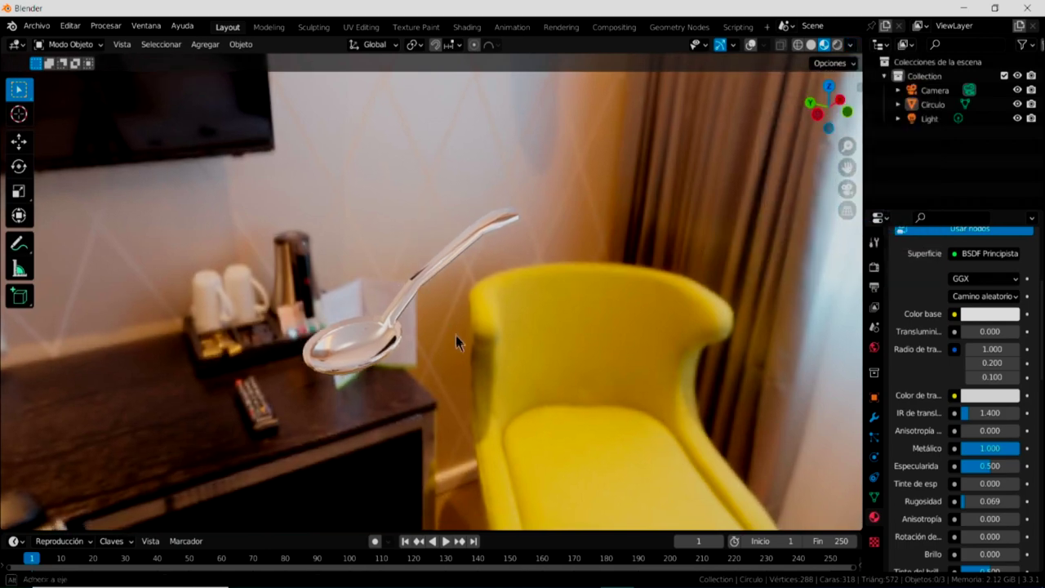
middle_click_drag(455, 333, 393, 341)
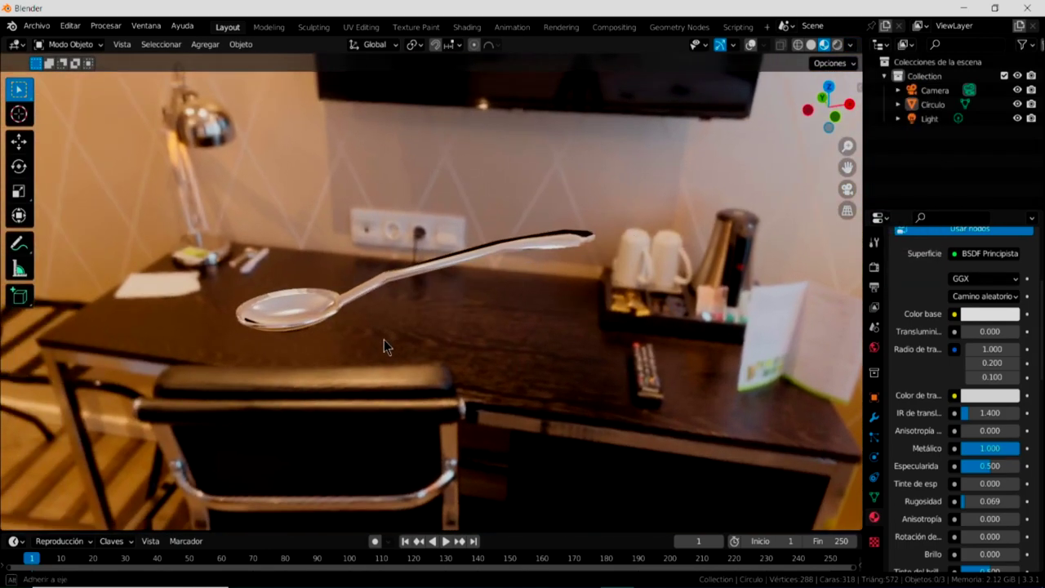
middle_click_drag(394, 341, 390, 338)
scroll(391, 338, "down", 3)
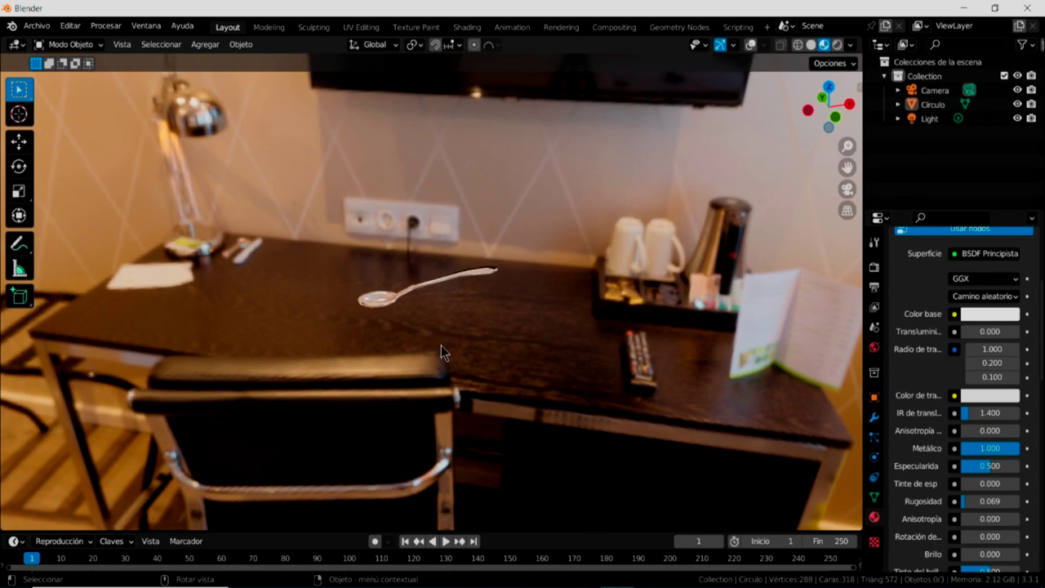
scroll(444, 335, "up", 1)
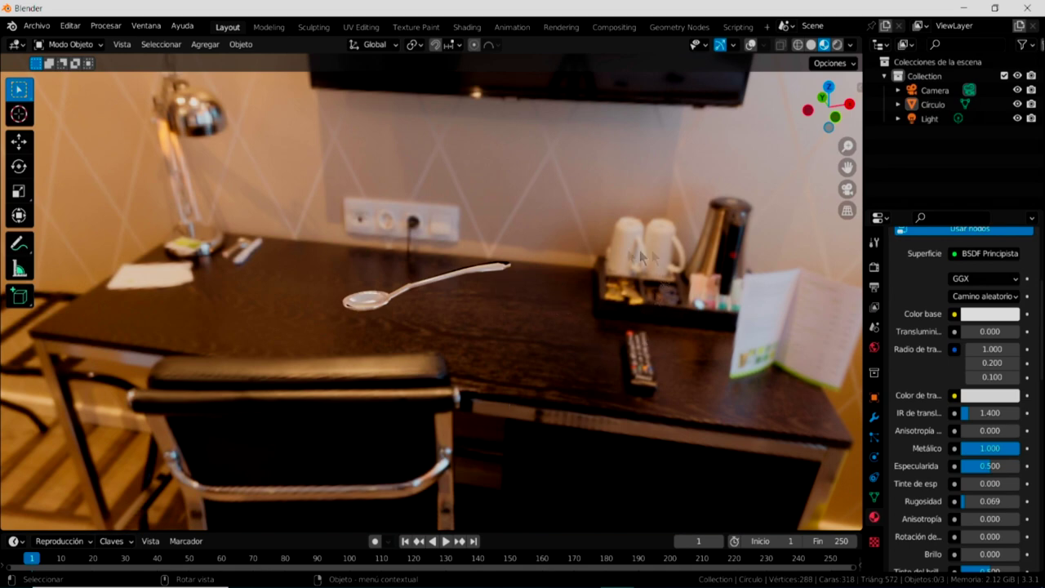
Rotate the HDRI environment to about -13°.
left_click(850, 45)
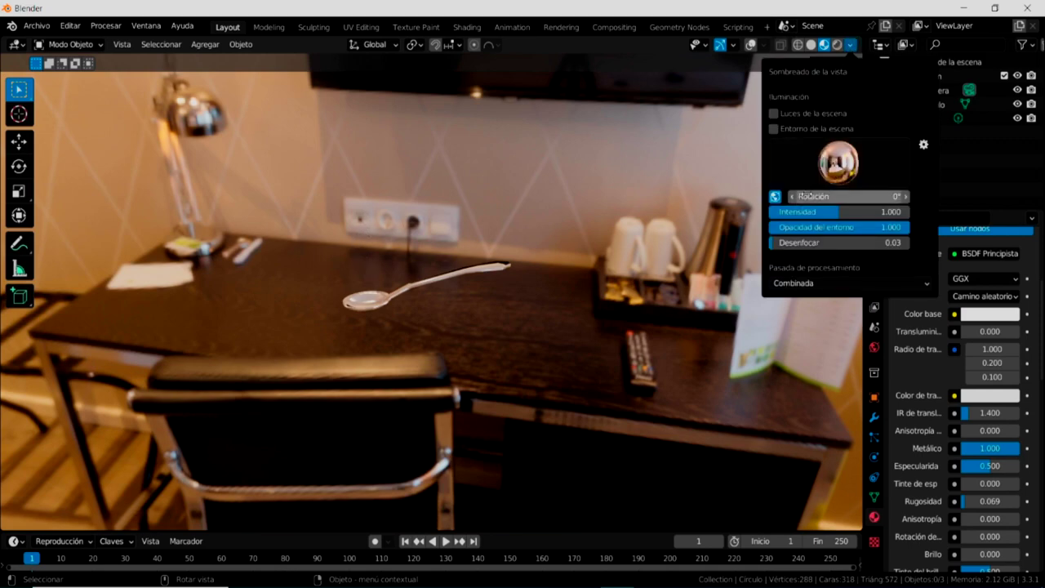
left_click_drag(842, 197, 804, 197)
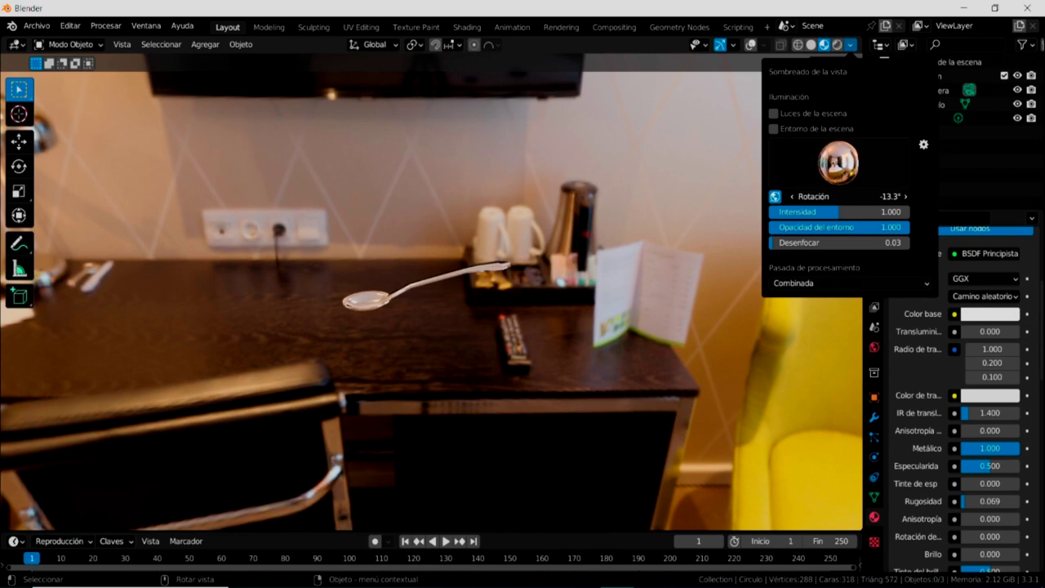
left_click_drag(804, 197, 788, 197)
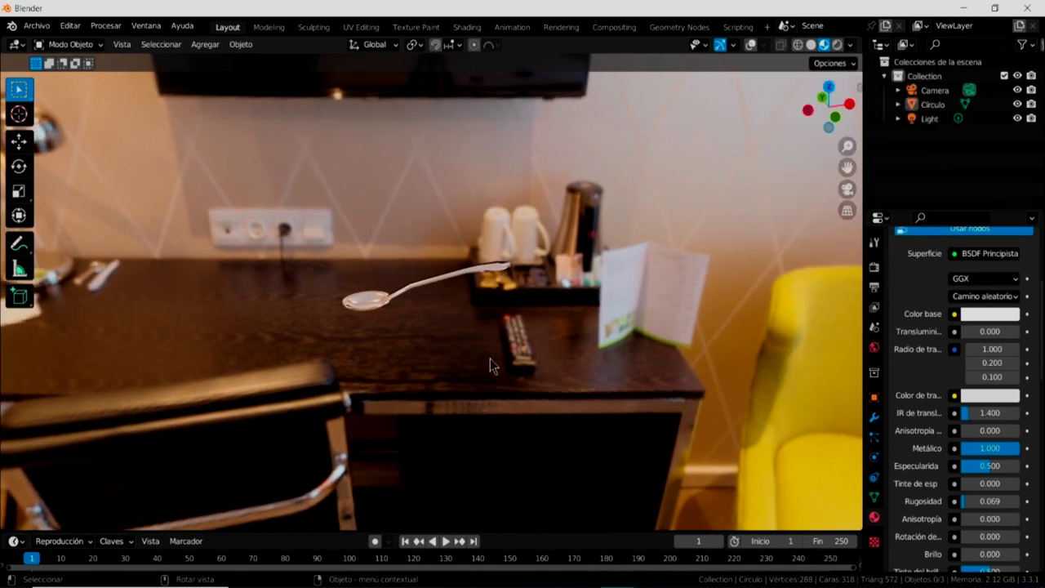